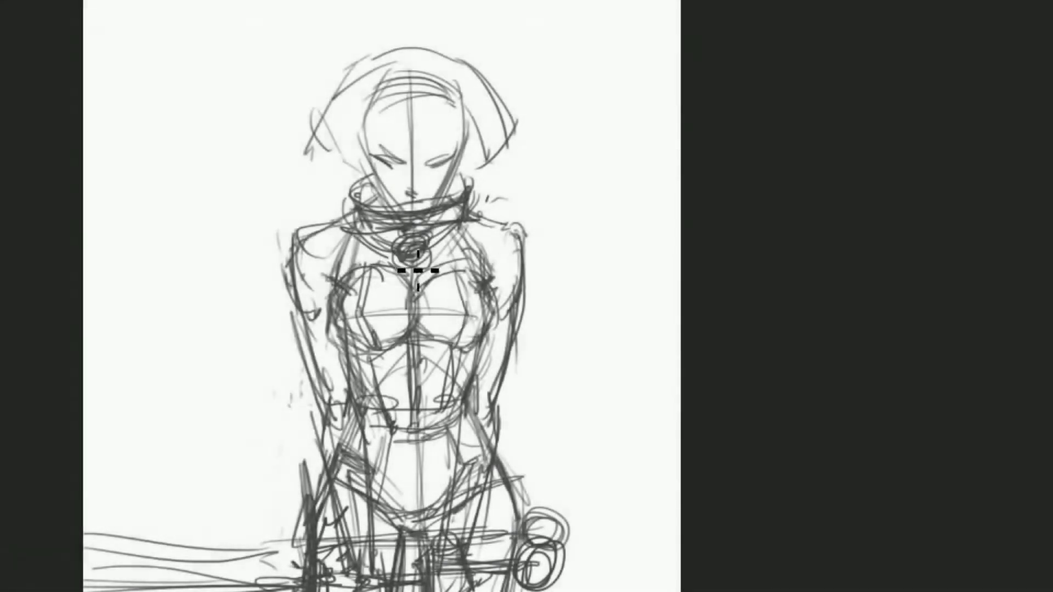
Sketch dense shoulder pads and strokes across the shoulders and near the head.
{"action": "left_click_drag", "start_coordinate": [335, 194], "coordinate": [240, 230]}
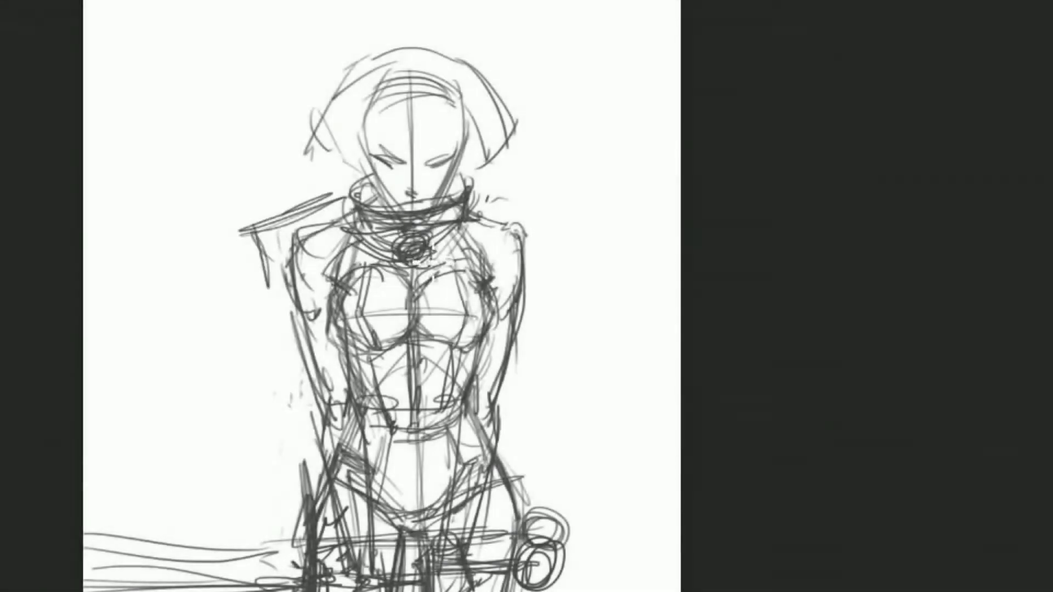
{"action": "left_click_drag", "start_coordinate": [466, 181], "coordinate": [555, 225]}
{"action": "left_click_drag", "start_coordinate": [555, 252], "coordinate": [549, 280]}
{"action": "mouse_move", "coordinate": [372, 170]}
{"action": "left_mouse_down"}
{"action": "mouse_move", "coordinate": [298, 199]}
{"action": "mouse_move", "coordinate": [299, 186]}
{"action": "left_mouse_up"}
{"action": "left_click_drag", "start_coordinate": [466, 164], "coordinate": [531, 169]}
{"action": "left_click_drag", "start_coordinate": [493, 220], "coordinate": [581, 242]}
{"action": "left_click_drag", "start_coordinate": [381, 266], "coordinate": [233, 263]}
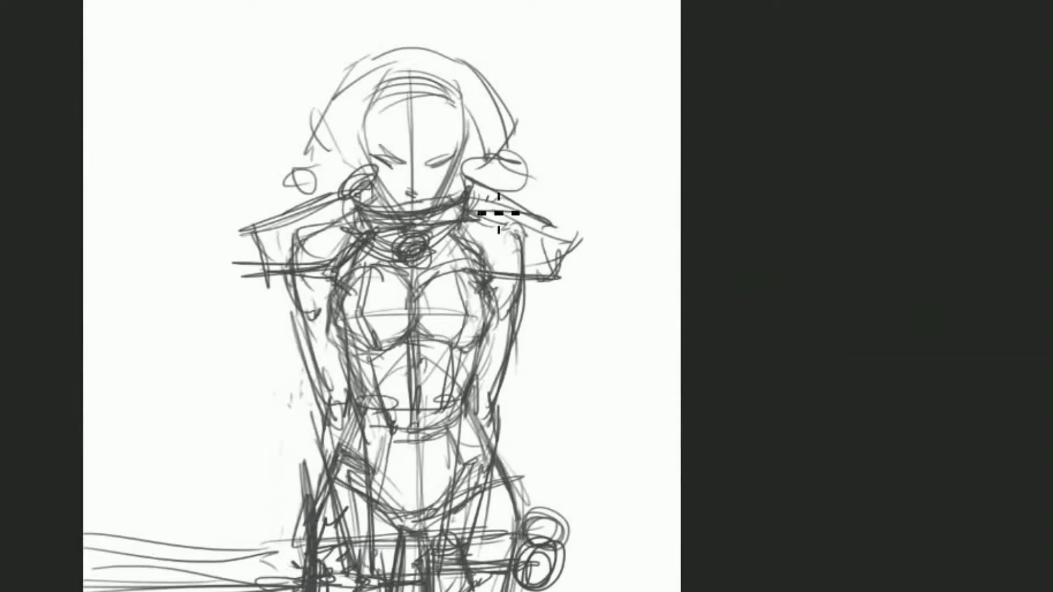
{"action": "mouse_move", "coordinate": [450, 277]}
{"action": "left_mouse_down"}
{"action": "mouse_move", "coordinate": [559, 279]}
{"action": "mouse_move", "coordinate": [324, 297]}
{"action": "left_mouse_up"}
{"action": "left_click_drag", "start_coordinate": [351, 203], "coordinate": [236, 246]}
{"action": "left_click_drag", "start_coordinate": [455, 198], "coordinate": [575, 242]}
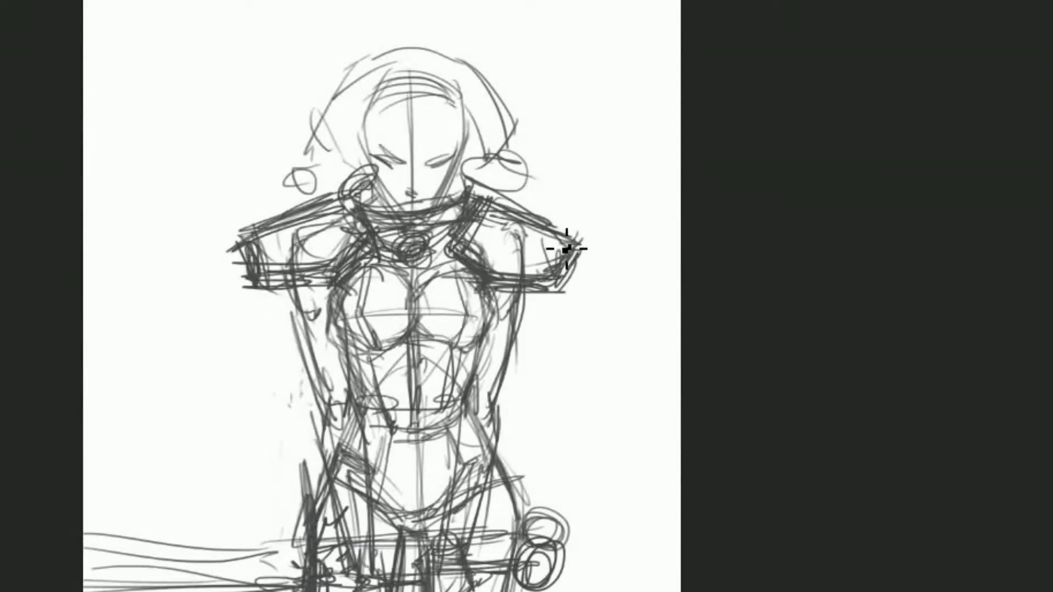
Sketch the arm lines, the belt band and the left hip and thigh.
{"action": "left_click_drag", "start_coordinate": [274, 312], "coordinate": [279, 401]}
{"action": "left_click_drag", "start_coordinate": [543, 307], "coordinate": [549, 406]}
{"action": "left_click_drag", "start_coordinate": [329, 356], "coordinate": [335, 433]}
{"action": "mouse_move", "coordinate": [455, 409]}
{"action": "left_mouse_down"}
{"action": "mouse_move", "coordinate": [559, 433]}
{"action": "mouse_move", "coordinate": [527, 455]}
{"action": "left_mouse_up"}
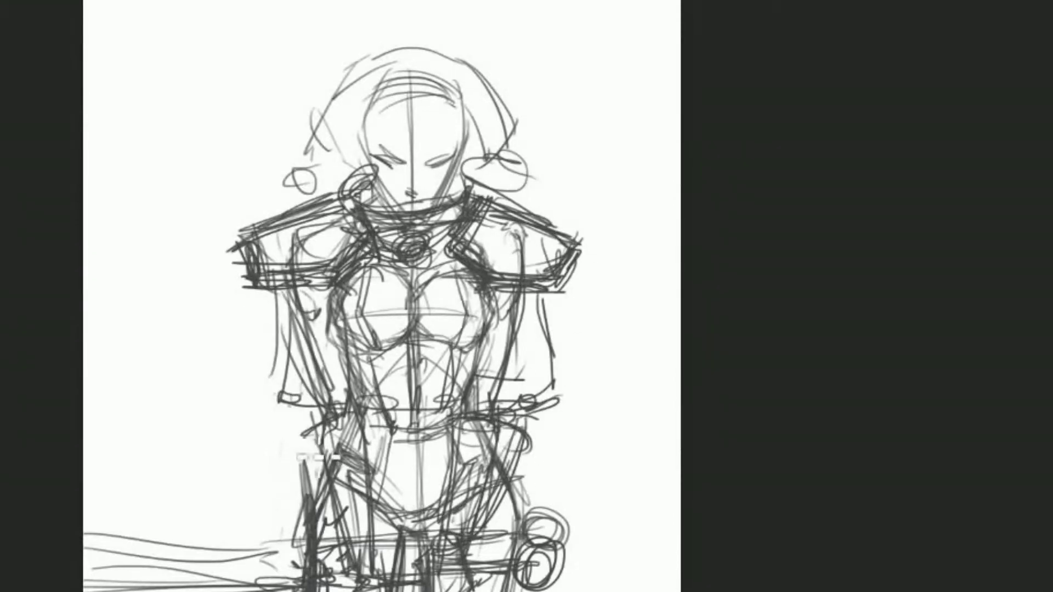
{"action": "left_click_drag", "start_coordinate": [318, 570], "coordinate": [383, 466]}
Reinforce the shoulder pad edges and collar, and darken the torso centre line.
{"action": "left_click_drag", "start_coordinate": [335, 195], "coordinate": [242, 230]}
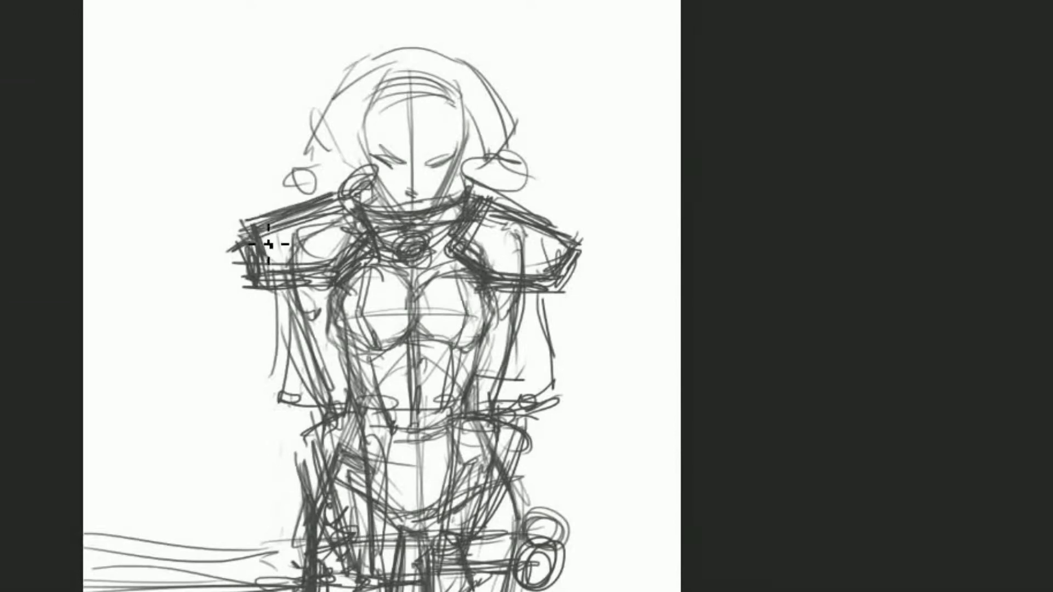
{"action": "left_click_drag", "start_coordinate": [493, 198], "coordinate": [578, 257]}
{"action": "left_click_drag", "start_coordinate": [285, 263], "coordinate": [340, 291]}
{"action": "mouse_move", "coordinate": [466, 189]}
{"action": "left_mouse_down"}
{"action": "mouse_move", "coordinate": [351, 211]}
{"action": "mouse_move", "coordinate": [376, 241]}
{"action": "left_mouse_up"}
{"action": "left_click_drag", "start_coordinate": [384, 236], "coordinate": [463, 243]}
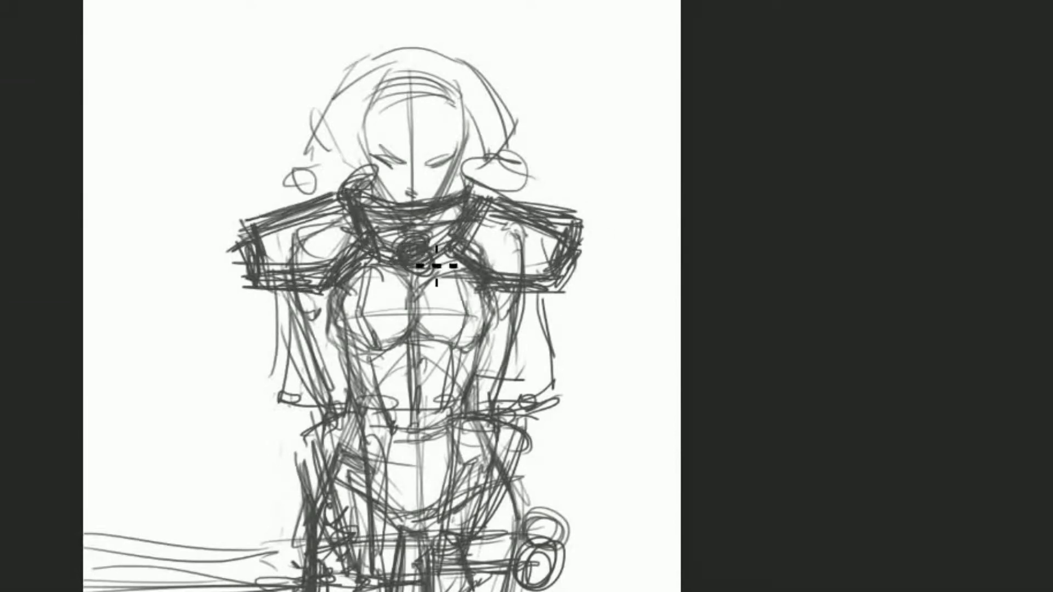
{"action": "left_click_drag", "start_coordinate": [416, 280], "coordinate": [425, 439]}
Darken the torso side, arms, hips and lower torso edges, and add a jagged sword crossguard.
{"action": "left_click_drag", "start_coordinate": [542, 296], "coordinate": [560, 395]}
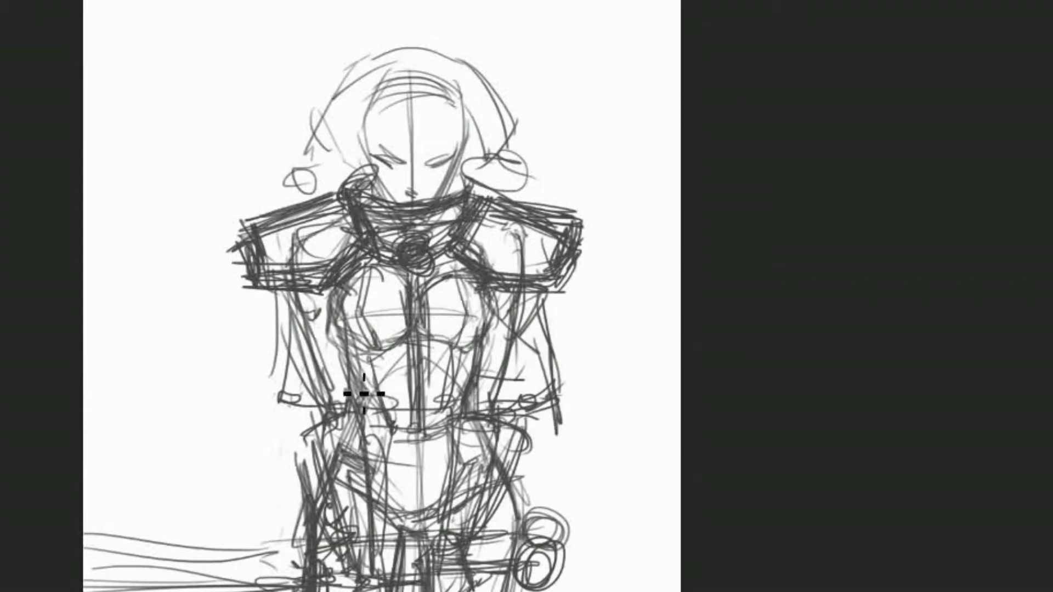
{"action": "left_click_drag", "start_coordinate": [285, 307], "coordinate": [307, 445]}
{"action": "left_click_drag", "start_coordinate": [529, 307], "coordinate": [545, 437]}
{"action": "mouse_move", "coordinate": [494, 498]}
{"action": "left_mouse_down"}
{"action": "mouse_move", "coordinate": [460, 564]}
{"action": "mouse_move", "coordinate": [499, 587]}
{"action": "left_mouse_up"}
{"action": "left_click_drag", "start_coordinate": [291, 422], "coordinate": [389, 493]}
{"action": "mouse_move", "coordinate": [351, 537]}
{"action": "left_mouse_down"}
{"action": "mouse_move", "coordinate": [337, 554]}
{"action": "mouse_move", "coordinate": [356, 535]}
{"action": "left_mouse_up"}
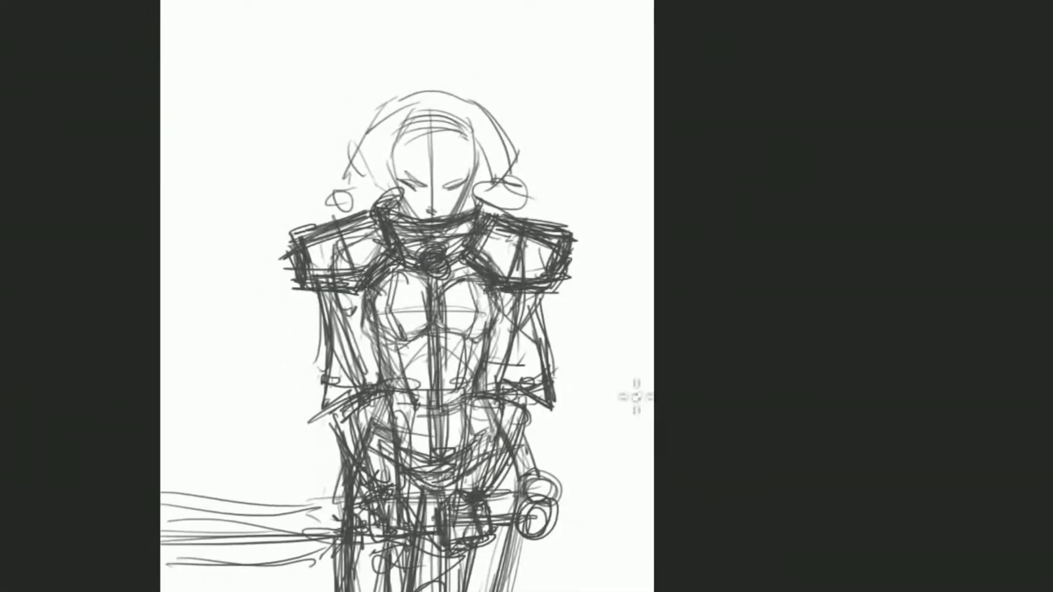
{"action": "left_click_drag", "start_coordinate": [334, 570], "coordinate": [331, 505]}
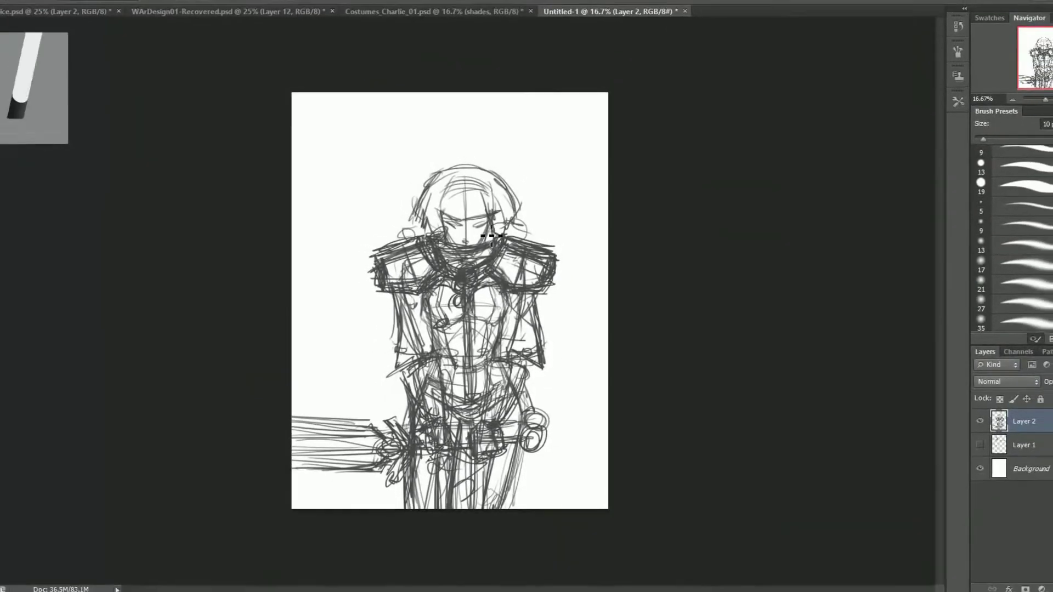
Check the Image Size settings and confirm them unchanged.
{"action": "scroll", "coordinate": [491, 235], "scroll_direction": "up", "scroll_amount": 2}
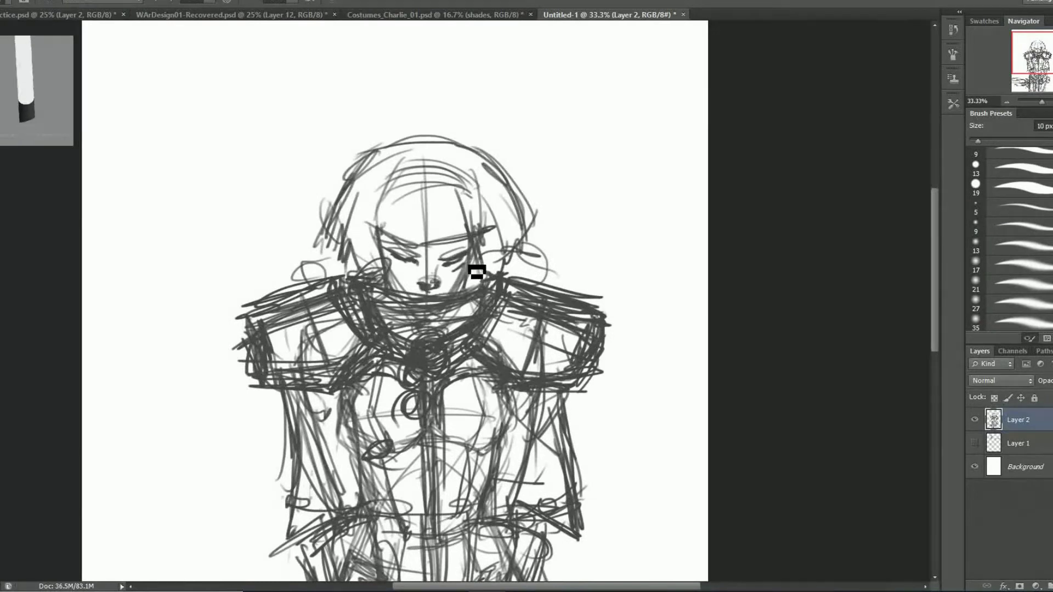
{"action": "key", "text": "alt+i"}
{"action": "left_click", "coordinate": [74, 91]}
{"action": "key", "text": "Return"}
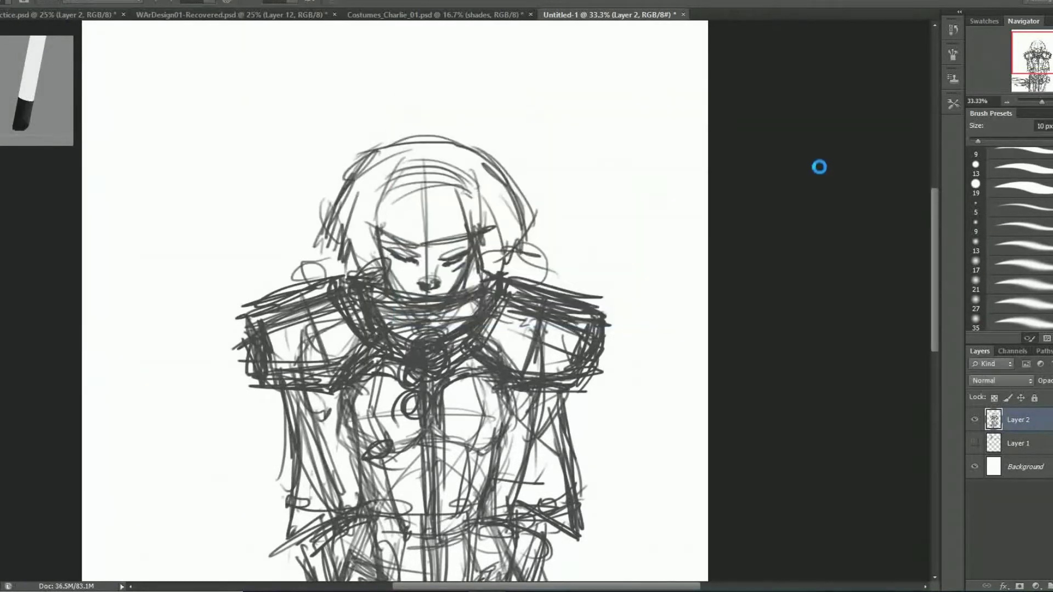
On a new layer beneath the sketch, draw light rays radiating around the head.
{"action": "key", "text": "ctrl+shift+alt+n"}
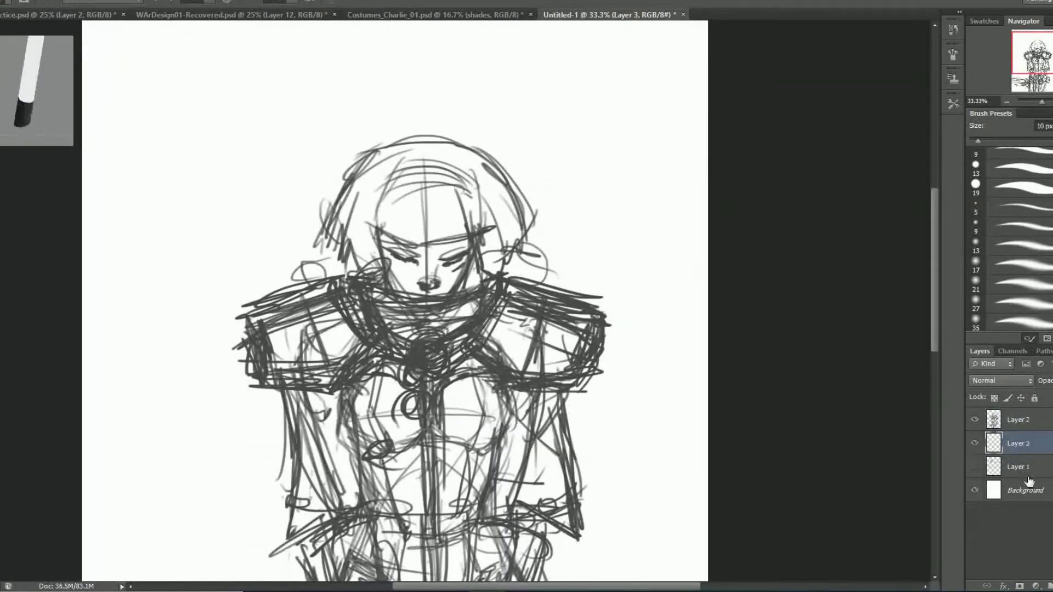
{"action": "scroll", "coordinate": [497, 360], "scroll_direction": "down", "scroll_amount": 2}
{"action": "left_click_drag", "start_coordinate": [422, 182], "coordinate": [351, 96]}
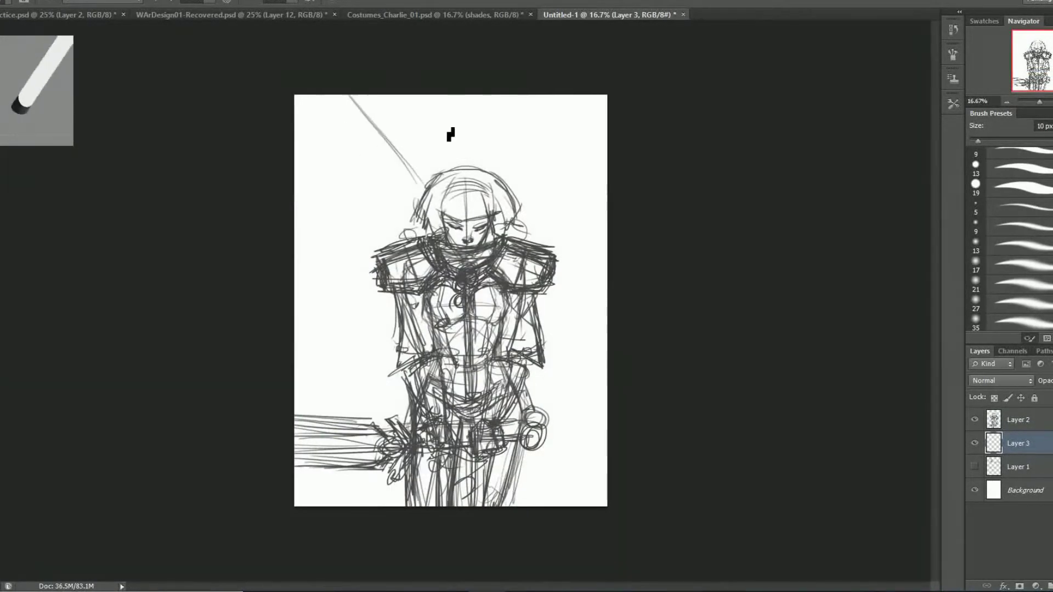
{"action": "left_click_drag", "start_coordinate": [453, 164], "coordinate": [434, 96]}
{"action": "left_click_drag", "start_coordinate": [508, 168], "coordinate": [504, 96]}
{"action": "left_click_drag", "start_coordinate": [469, 159], "coordinate": [463, 96]}
{"action": "left_click_drag", "start_coordinate": [499, 168], "coordinate": [505, 96]}
{"action": "left_click_drag", "start_coordinate": [532, 161], "coordinate": [562, 97]}
{"action": "left_click_drag", "start_coordinate": [606, 144], "coordinate": [541, 213]}
{"action": "left_click_drag", "start_coordinate": [296, 143], "coordinate": [390, 208]}
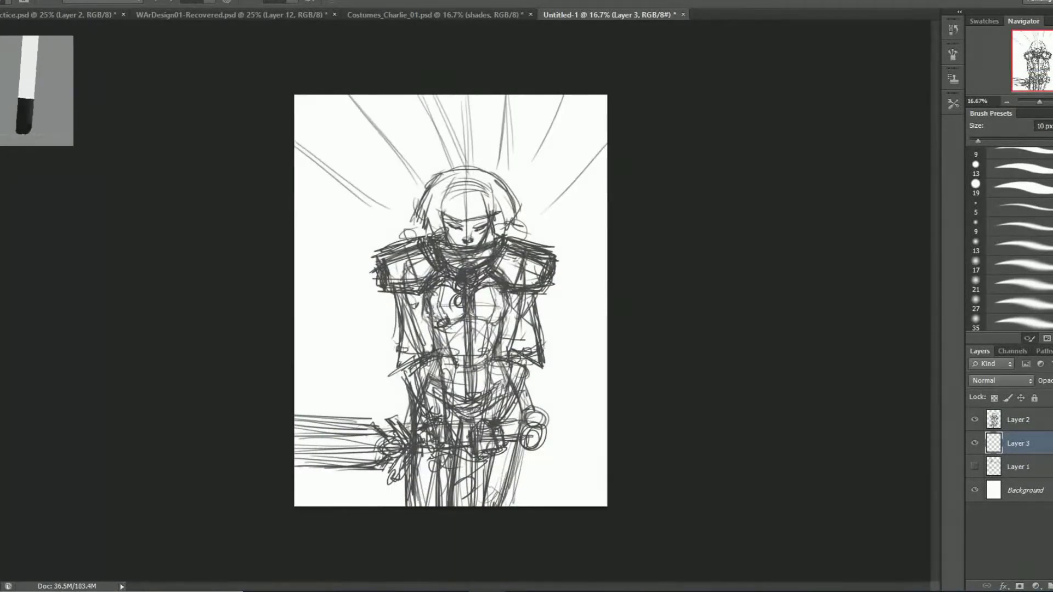
Shift the figure sketch layer right and down, and scale it larger.
{"action": "key", "text": "alt+bracketright"}
{"action": "key", "text": "v"}
{"action": "left_click_drag", "start_coordinate": [463, 297], "coordinate": [501, 310]}
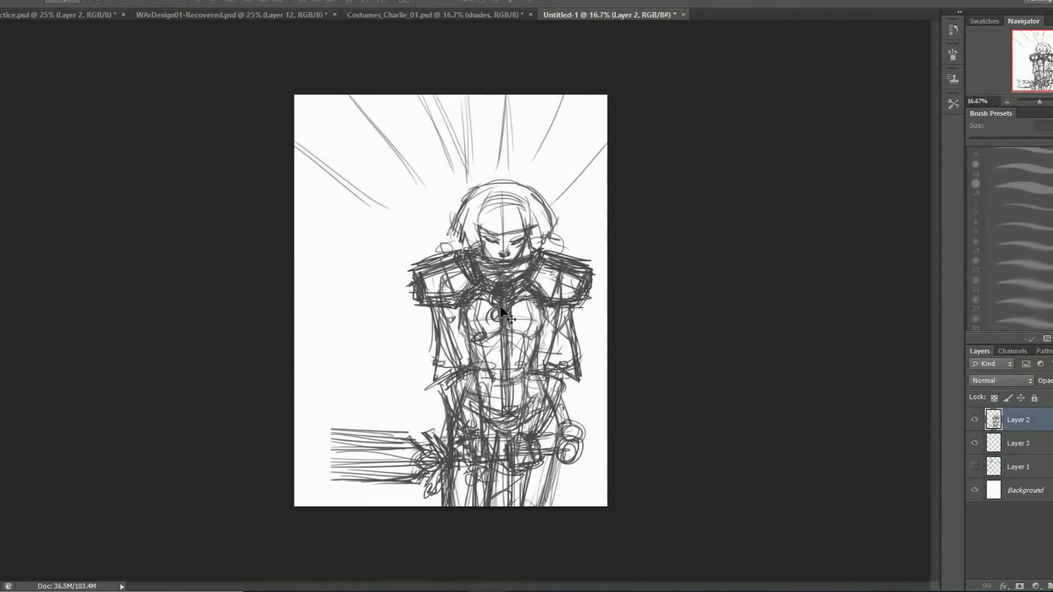
{"action": "key", "text": "ctrl+t"}
{"action": "left_click_drag", "start_coordinate": [604, 146], "coordinate": [617, 113]}
{"action": "key", "text": "Return"}
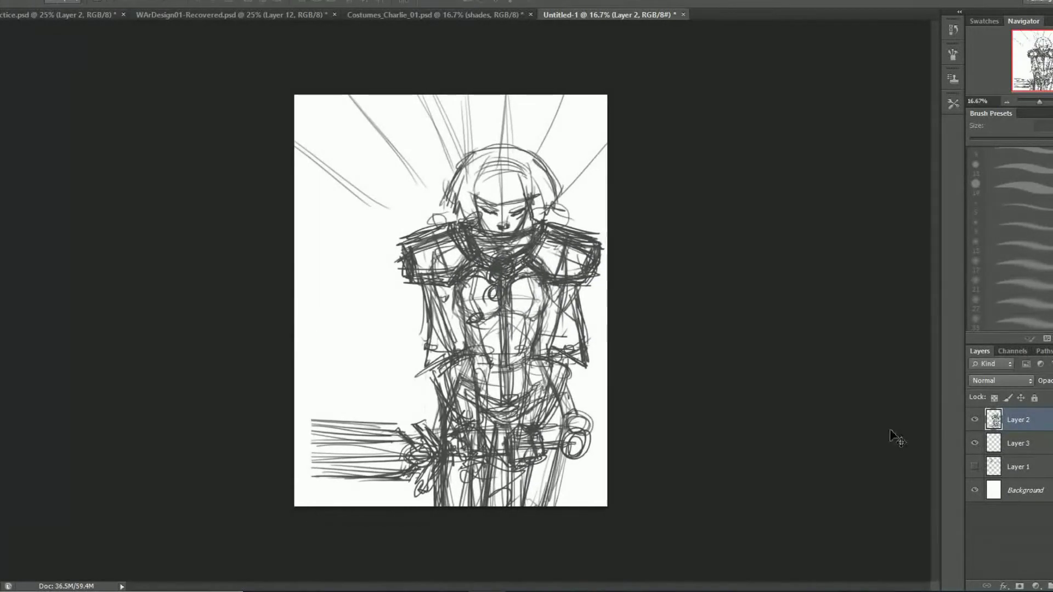
On the light-ray layer, draw three vertical lines for the background niche.
{"action": "key", "text": "alt+bracketleft"}
{"action": "key", "text": "b"}
{"action": "left_click_drag", "start_coordinate": [346, 96], "coordinate": [349, 483]}
{"action": "left_click_drag", "start_coordinate": [394, 96], "coordinate": [394, 483]}
{"action": "left_click_drag", "start_coordinate": [434, 96], "coordinate": [434, 504]}
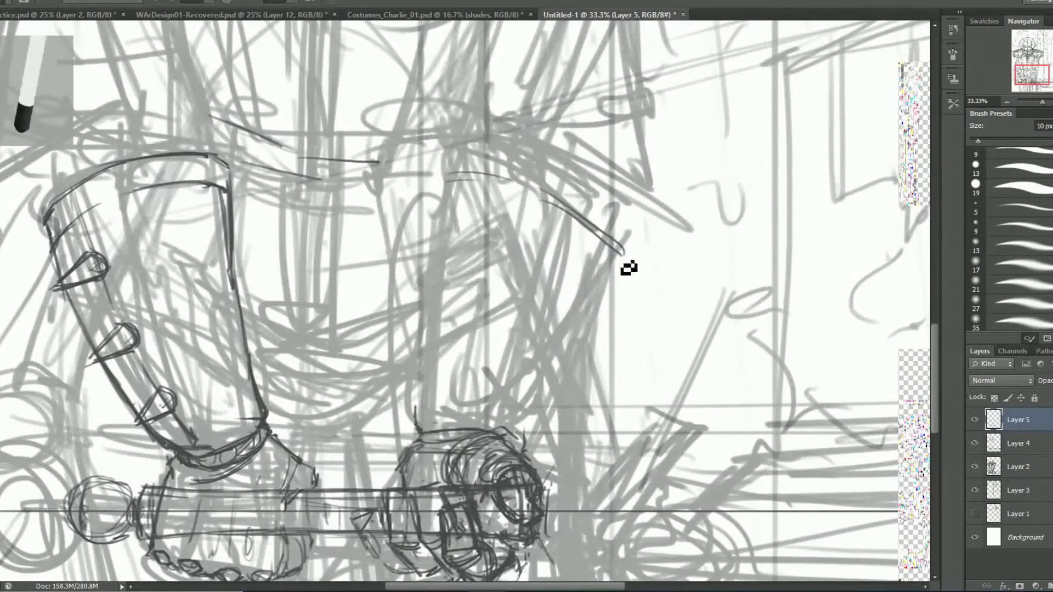
Outline the right forearm bracer with its top arc, outer edge and cuff.
{"action": "left_click_drag", "start_coordinate": [589, 249], "coordinate": [524, 431]}
{"action": "left_click_drag", "start_coordinate": [430, 193], "coordinate": [420, 430]}
{"action": "left_click_drag", "start_coordinate": [613, 251], "coordinate": [539, 425]}
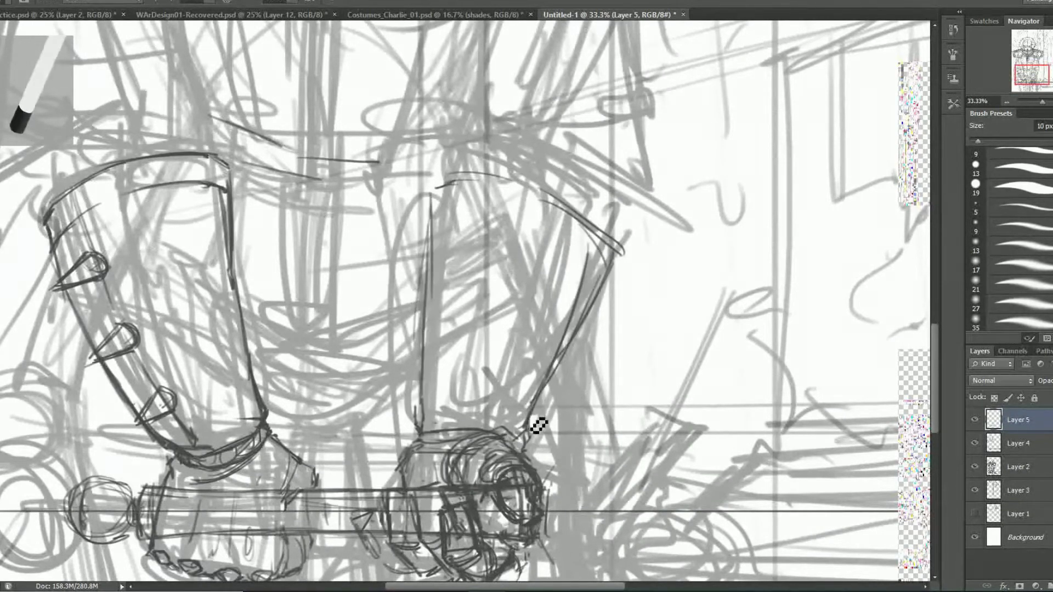
{"action": "mouse_move", "coordinate": [455, 159]}
{"action": "left_mouse_down"}
{"action": "mouse_move", "coordinate": [564, 183]}
{"action": "mouse_move", "coordinate": [624, 236]}
{"action": "mouse_move", "coordinate": [429, 272]}
{"action": "mouse_move", "coordinate": [623, 236]}
{"action": "left_mouse_up"}
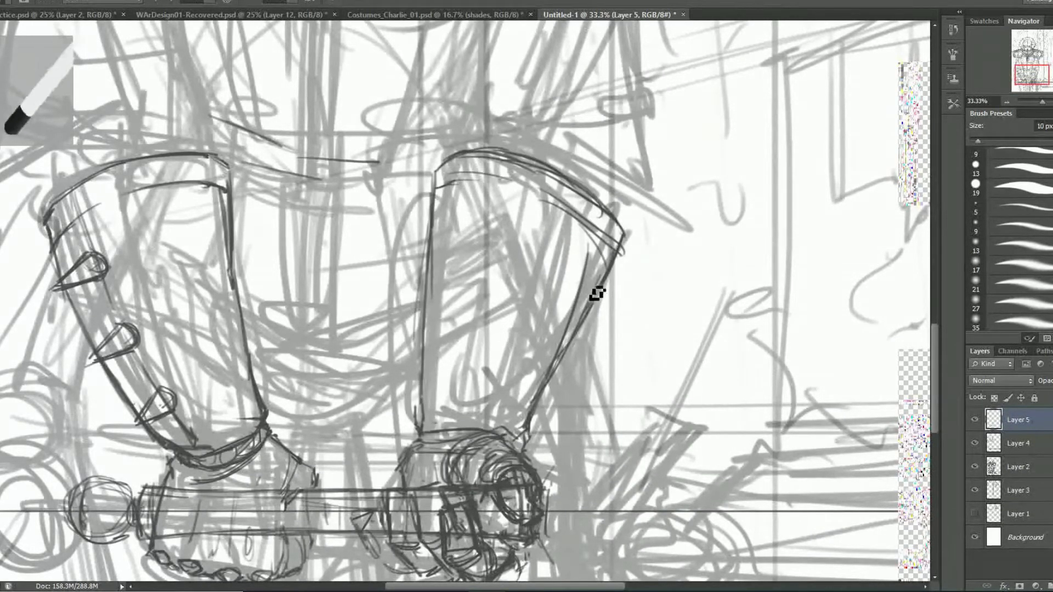
{"action": "left_click_drag", "start_coordinate": [596, 294], "coordinate": [544, 424]}
{"action": "mouse_move", "coordinate": [425, 435]}
{"action": "left_mouse_down"}
{"action": "mouse_move", "coordinate": [500, 454]}
{"action": "mouse_move", "coordinate": [540, 439]}
{"action": "mouse_move", "coordinate": [425, 404]}
{"action": "left_mouse_up"}
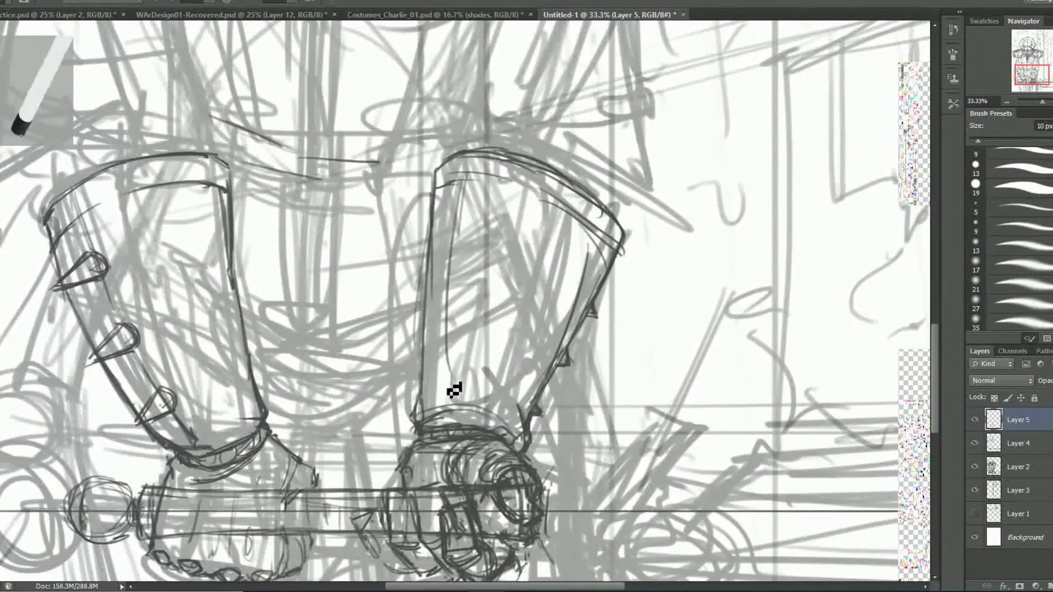
Draw the torso centre line and the waist edge above the bracers.
{"action": "left_click_drag", "start_coordinate": [936, 353], "coordinate": [936, 277]}
{"action": "scroll", "coordinate": [610, 341], "scroll_direction": "down", "scroll_amount": 5}
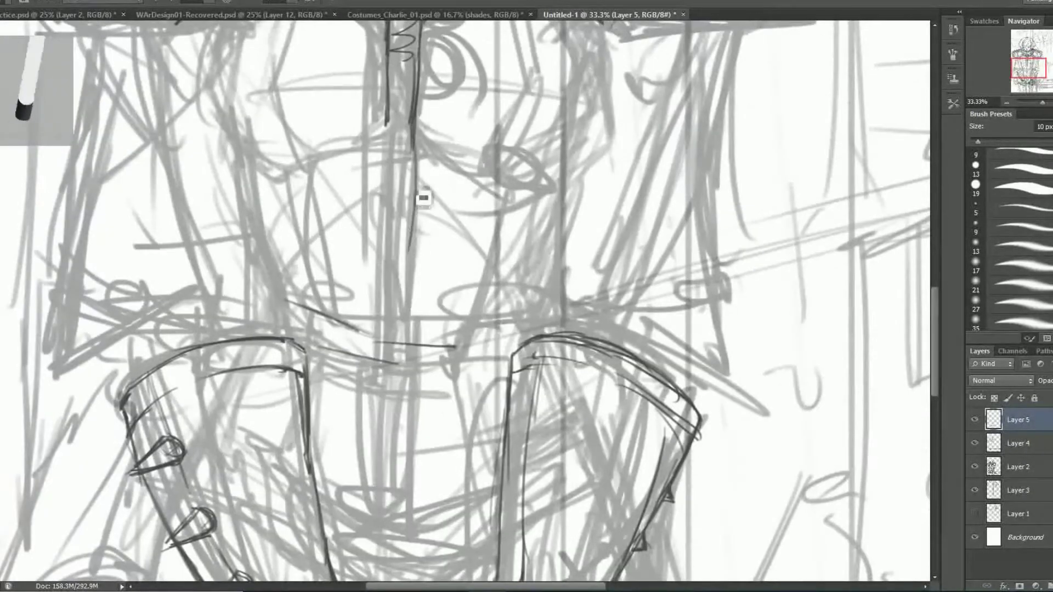
{"action": "mouse_move", "coordinate": [416, 192]}
{"action": "left_mouse_down"}
{"action": "mouse_move", "coordinate": [400, 343]}
{"action": "mouse_move", "coordinate": [383, 340]}
{"action": "left_mouse_up"}
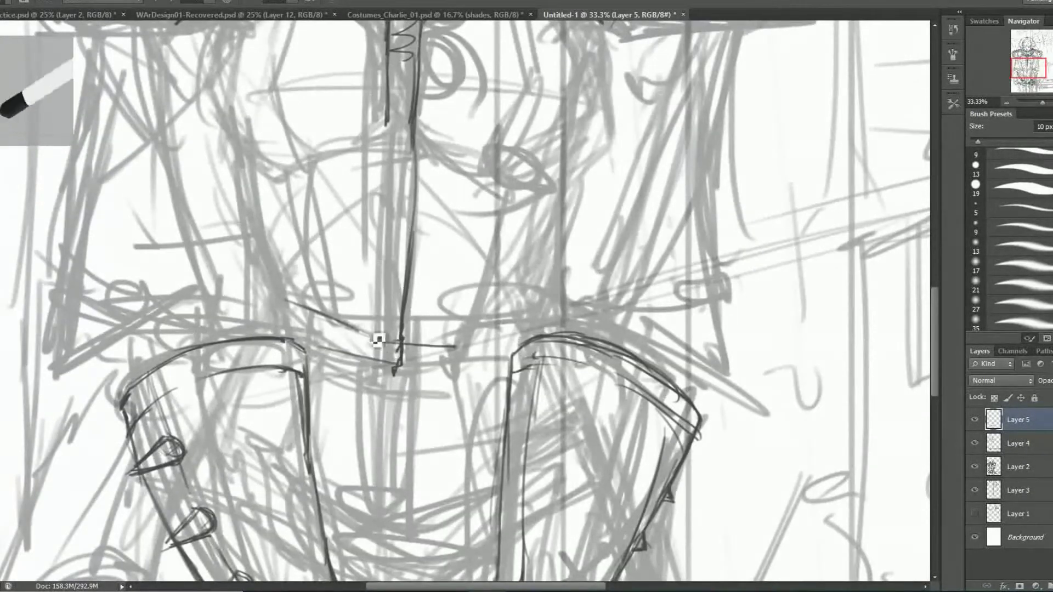
{"action": "mouse_move", "coordinate": [288, 293]}
{"action": "left_mouse_down"}
{"action": "mouse_move", "coordinate": [400, 340]}
{"action": "mouse_move", "coordinate": [394, 378]}
{"action": "left_mouse_up"}
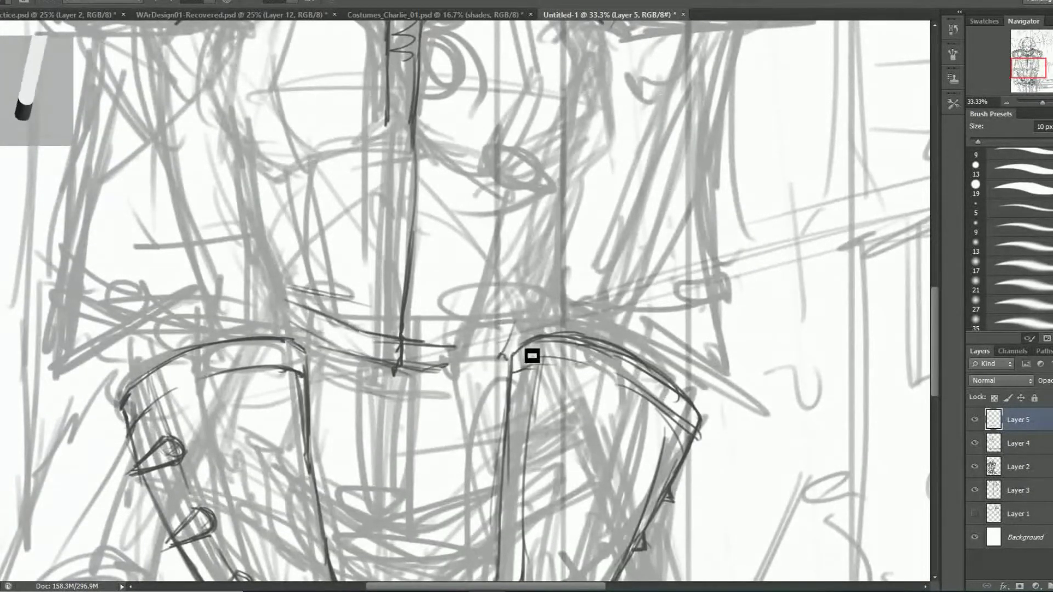
Shape and refine the top rim of the right bracer.
{"action": "left_click_drag", "start_coordinate": [734, 393], "coordinate": [692, 455]}
{"action": "mouse_move", "coordinate": [503, 358]}
{"action": "left_mouse_down"}
{"action": "mouse_move", "coordinate": [627, 352]}
{"action": "mouse_move", "coordinate": [729, 390]}
{"action": "left_mouse_up"}
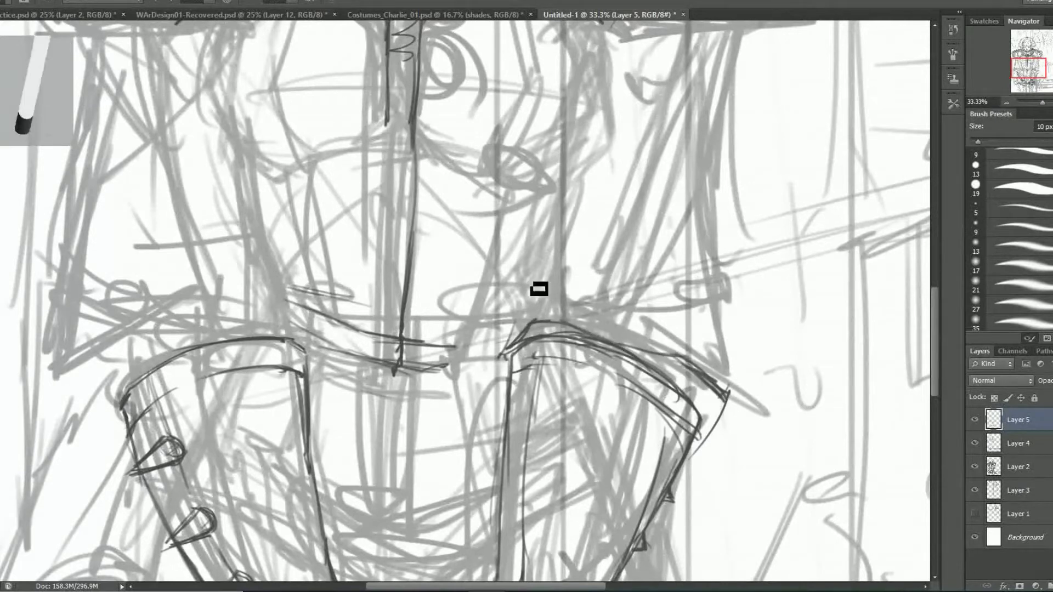
{"action": "left_click_drag", "start_coordinate": [530, 293], "coordinate": [505, 351]}
{"action": "left_click_drag", "start_coordinate": [523, 318], "coordinate": [685, 369]}
{"action": "left_click_drag", "start_coordinate": [625, 348], "coordinate": [696, 378]}
{"action": "left_click_drag", "start_coordinate": [680, 282], "coordinate": [723, 389]}
{"action": "left_click_drag", "start_coordinate": [639, 351], "coordinate": [705, 428]}
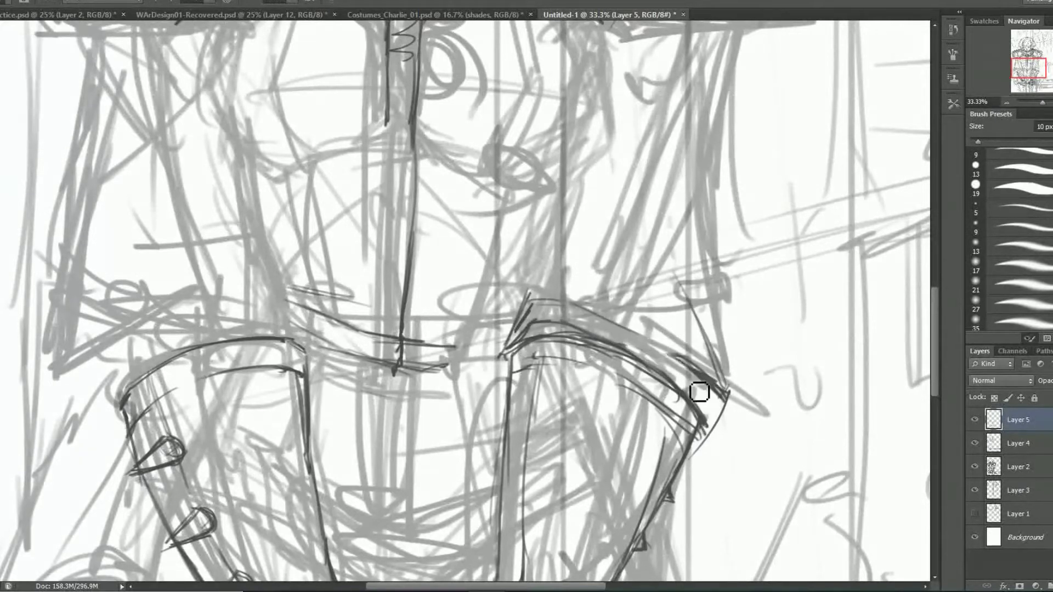
Shape the left bracer's top rim, a diagonal torso line and more right-rim strokes.
{"action": "mouse_move", "coordinate": [200, 317]}
{"action": "left_mouse_down"}
{"action": "mouse_move", "coordinate": [121, 404]}
{"action": "mouse_move", "coordinate": [296, 335]}
{"action": "left_mouse_up"}
{"action": "left_click_drag", "start_coordinate": [118, 378], "coordinate": [88, 410]}
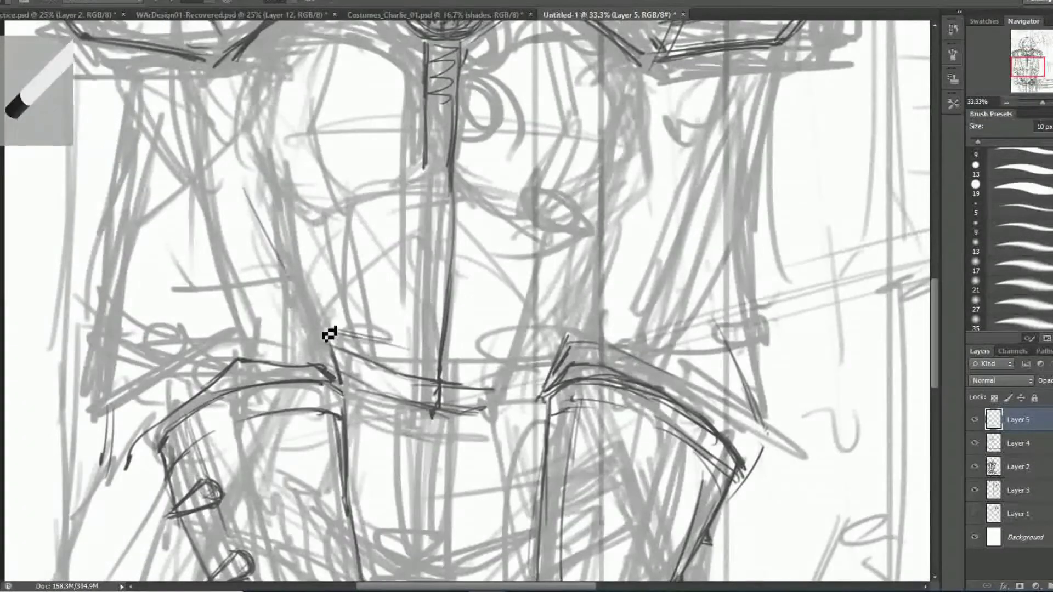
{"action": "left_click_drag", "start_coordinate": [241, 189], "coordinate": [335, 362]}
{"action": "left_click_drag", "start_coordinate": [631, 272], "coordinate": [590, 285]}
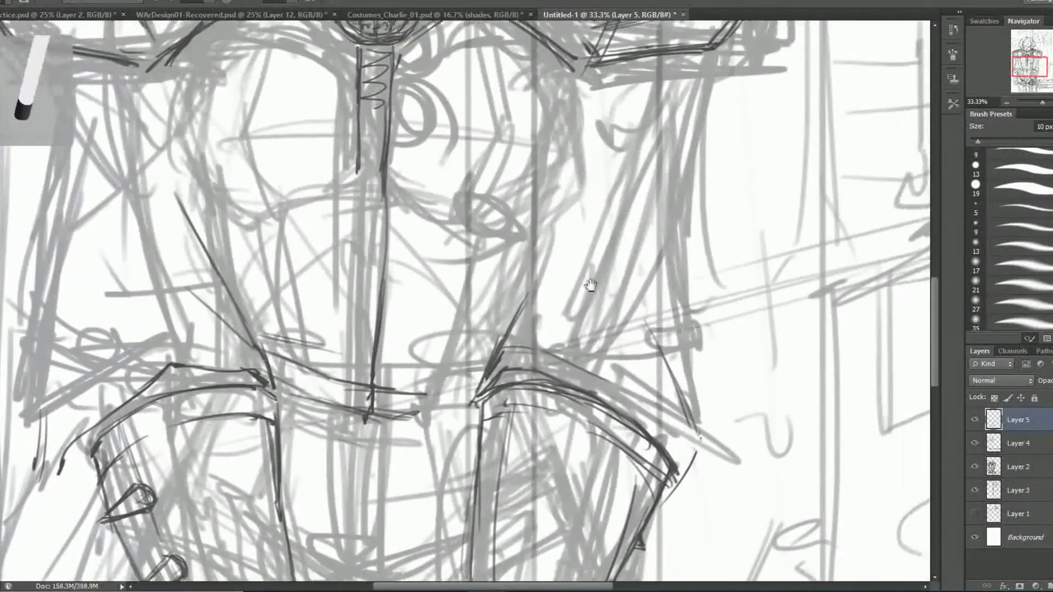
{"action": "mouse_move", "coordinate": [575, 411]}
{"action": "left_mouse_down"}
{"action": "mouse_move", "coordinate": [646, 458]}
{"action": "mouse_move", "coordinate": [652, 477]}
{"action": "left_mouse_up"}
{"action": "mouse_move", "coordinate": [551, 179]}
{"action": "left_mouse_down"}
{"action": "mouse_move", "coordinate": [551, 301]}
{"action": "mouse_move", "coordinate": [541, 242]}
{"action": "mouse_move", "coordinate": [417, 285]}
{"action": "left_mouse_up"}
Add vertical strokes down the torso centre, then zoom out to see more of the figure.
{"action": "mouse_move", "coordinate": [403, 241]}
{"action": "left_mouse_down"}
{"action": "mouse_move", "coordinate": [416, 248]}
{"action": "mouse_move", "coordinate": [411, 279]}
{"action": "left_mouse_up"}
{"action": "left_click_drag", "start_coordinate": [416, 249], "coordinate": [400, 327]}
{"action": "mouse_move", "coordinate": [406, 219]}
{"action": "left_mouse_down"}
{"action": "mouse_move", "coordinate": [388, 374]}
{"action": "mouse_move", "coordinate": [442, 301]}
{"action": "left_mouse_up"}
{"action": "scroll", "coordinate": [378, 368], "scroll_direction": "down", "scroll_amount": 3}
{"action": "key", "text": "ctrl+minus"}
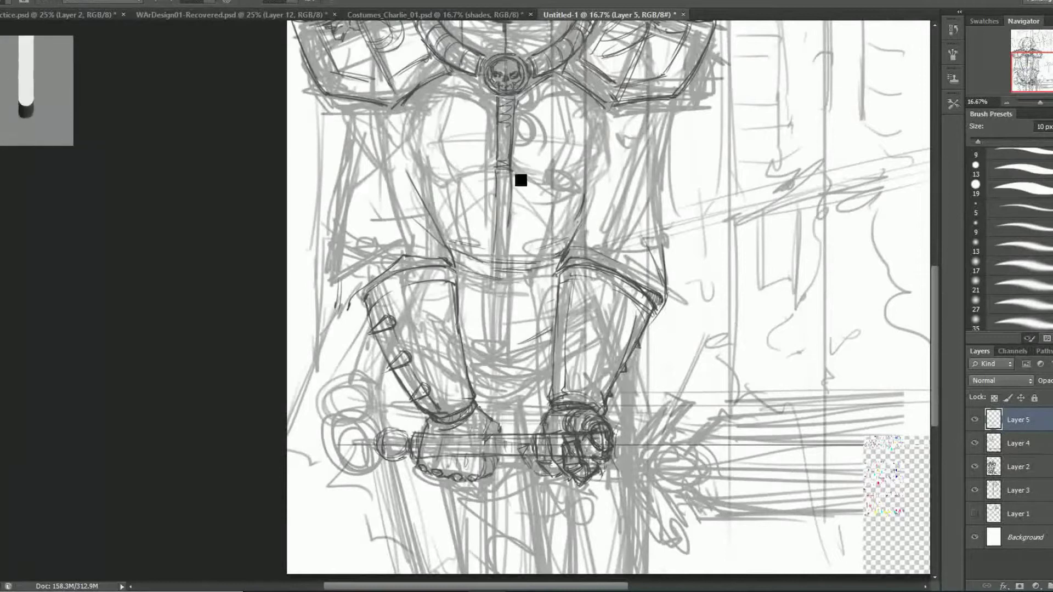
Draw the torso centre strap and sword line, undoing stray strokes on Layers 2 and 5.
{"action": "left_click_drag", "start_coordinate": [501, 258], "coordinate": [494, 362]}
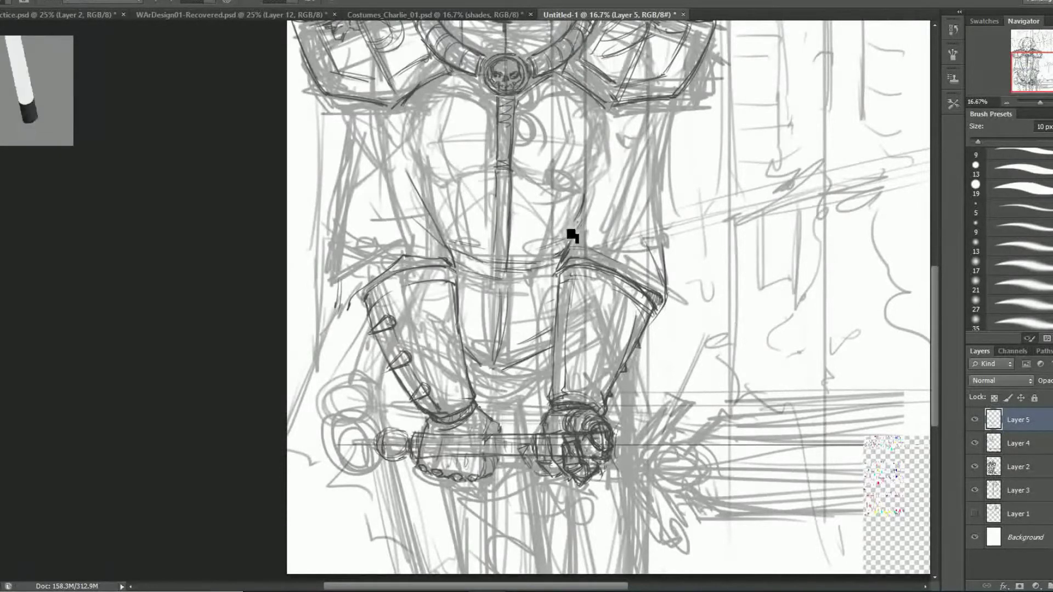
{"action": "left_click_drag", "start_coordinate": [458, 250], "coordinate": [537, 202]}
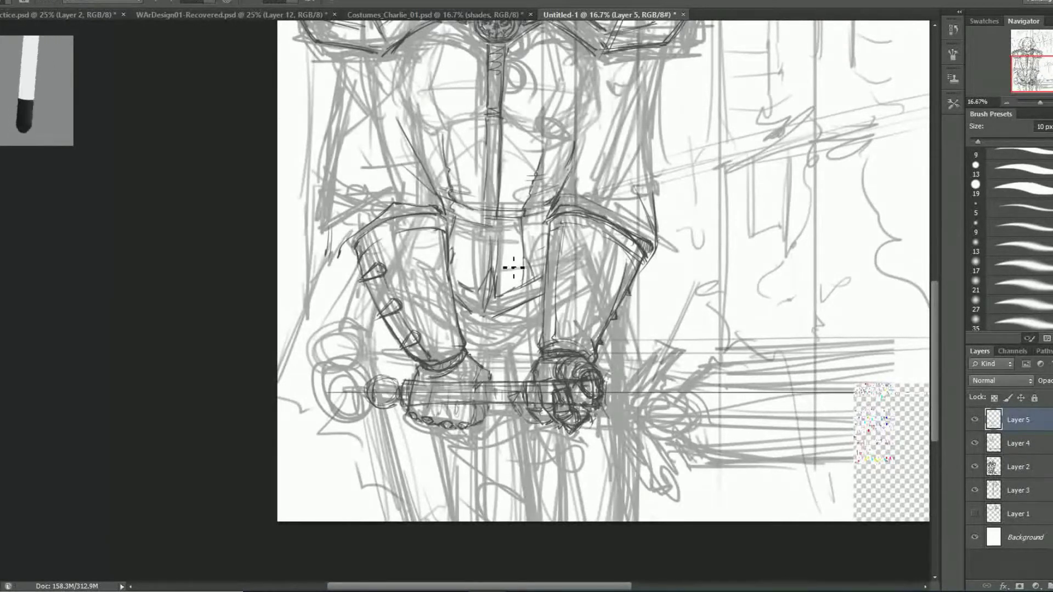
{"action": "key", "text": "ctrl+z"}
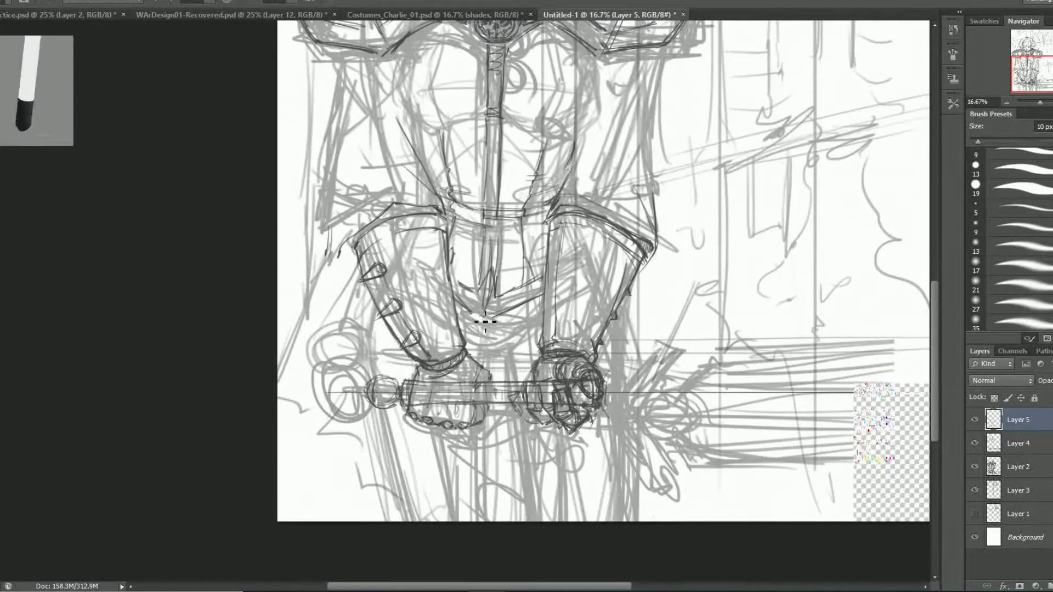
{"action": "key", "text": "alt+bracketleft"}
{"action": "key", "text": "alt+bracketleft"}
{"action": "mouse_move", "coordinate": [470, 183]}
{"action": "left_mouse_down"}
{"action": "mouse_move", "coordinate": [493, 95]}
{"action": "mouse_move", "coordinate": [470, 152]}
{"action": "left_mouse_up"}
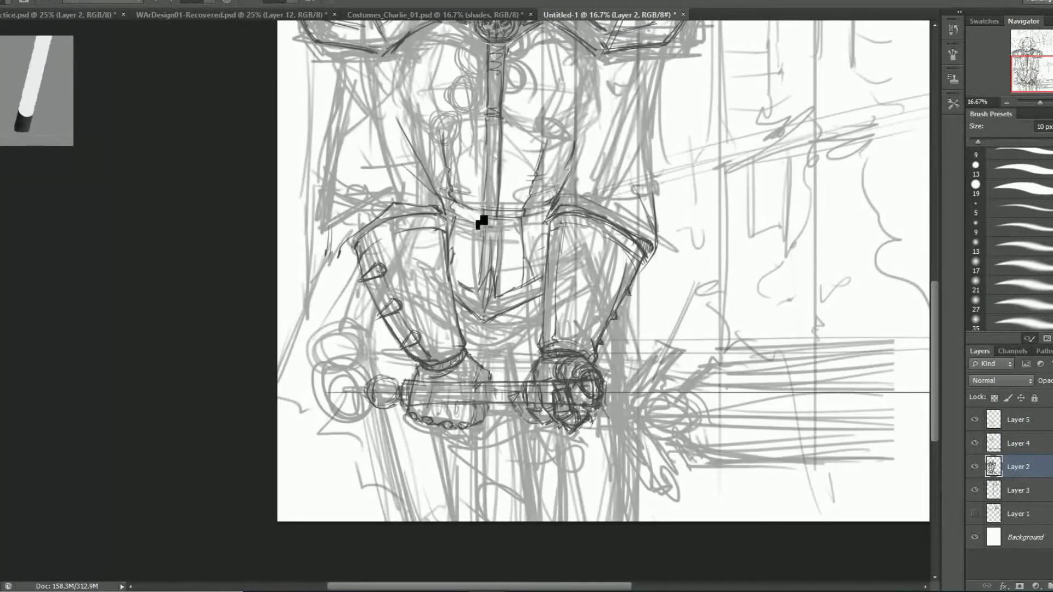
{"action": "left_click_drag", "start_coordinate": [481, 222], "coordinate": [486, 222]}
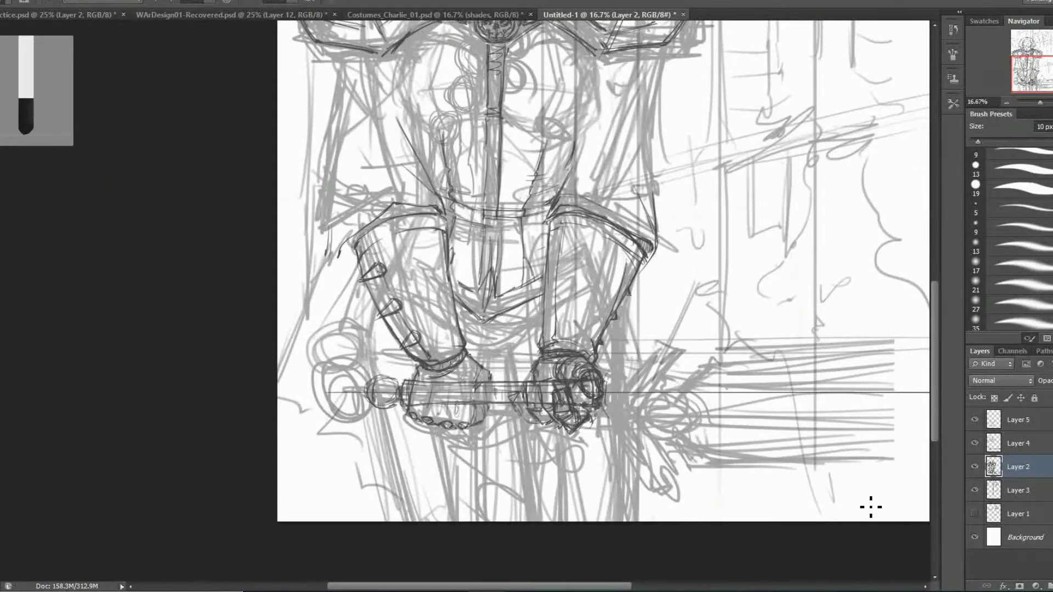
{"action": "key", "text": "alt+bracketright"}
{"action": "key", "text": "alt+bracketright"}
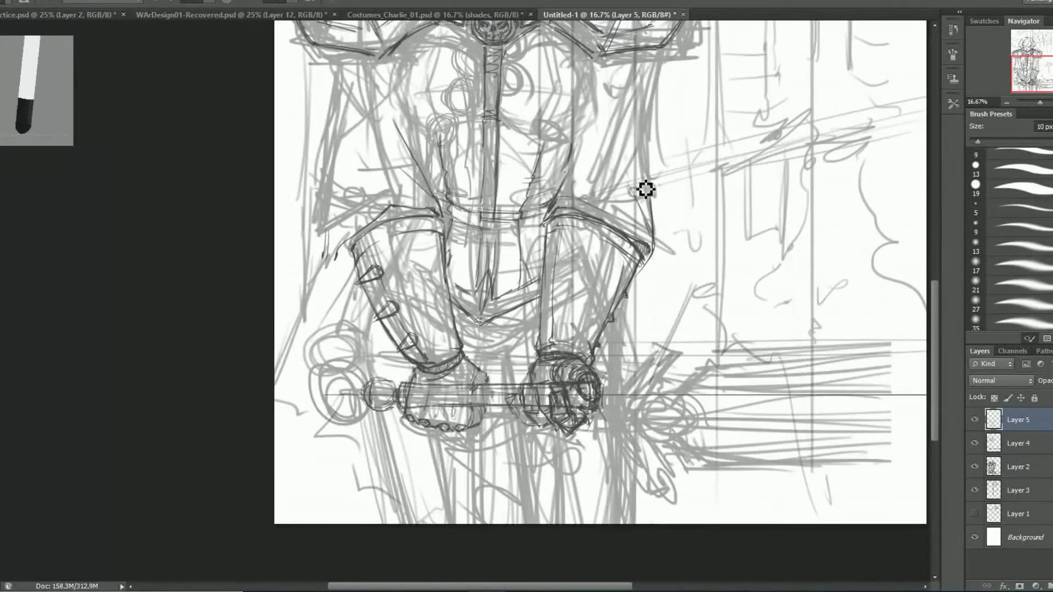
{"action": "key", "text": "ctrl+z"}
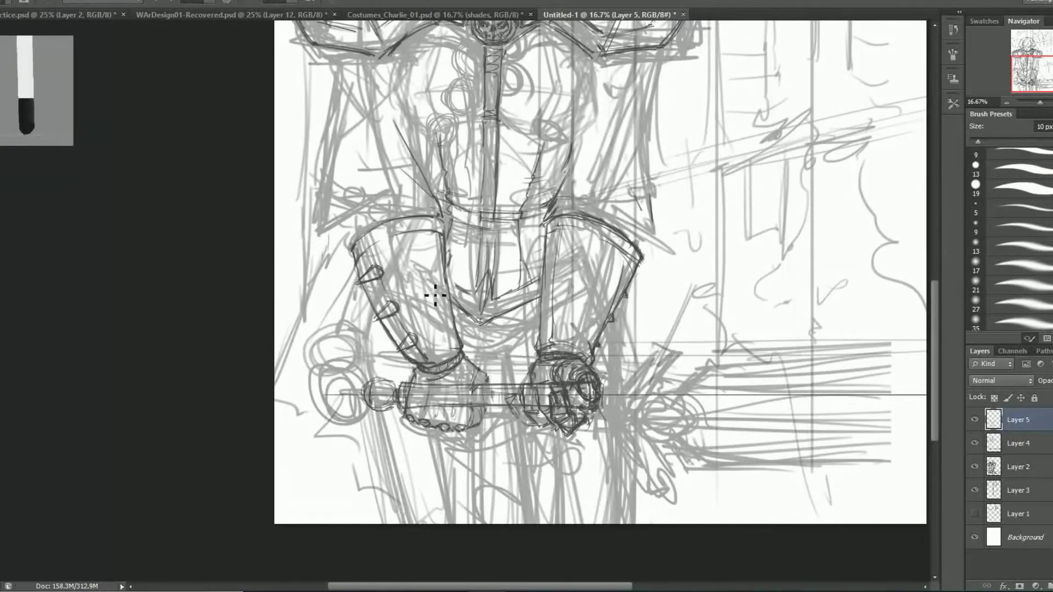
On Layer 5, ink the ball-end pommel of the hilt, then zoom to the skull collar.
{"action": "key", "text": "alt+bracketleft"}
{"action": "key", "text": "alt+bracketleft"}
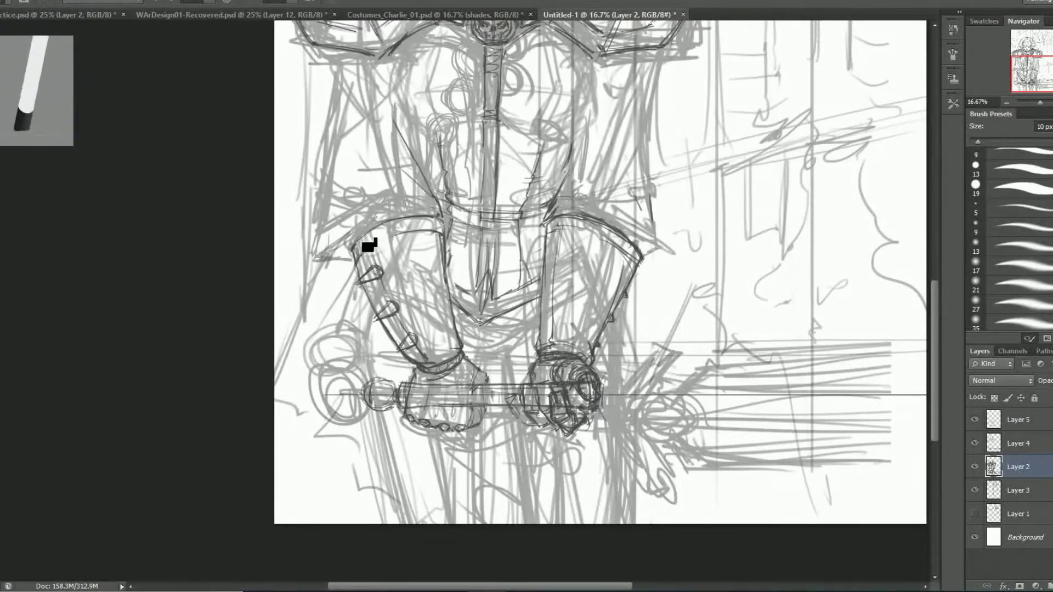
{"action": "key", "text": "alt+bracketright"}
{"action": "key", "text": "alt+bracketright"}
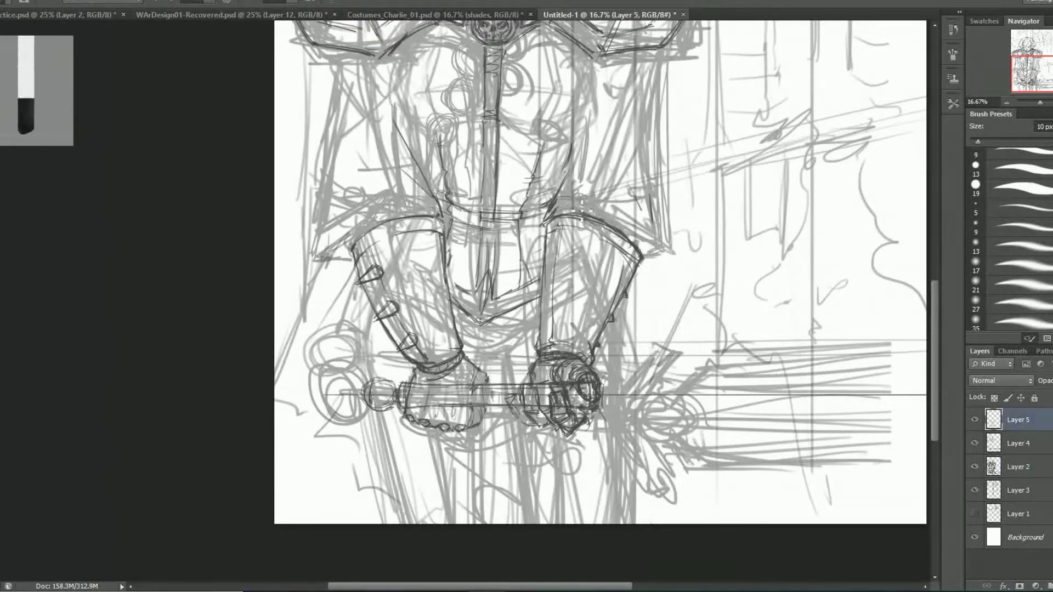
{"action": "key", "text": "ctrl+plus"}
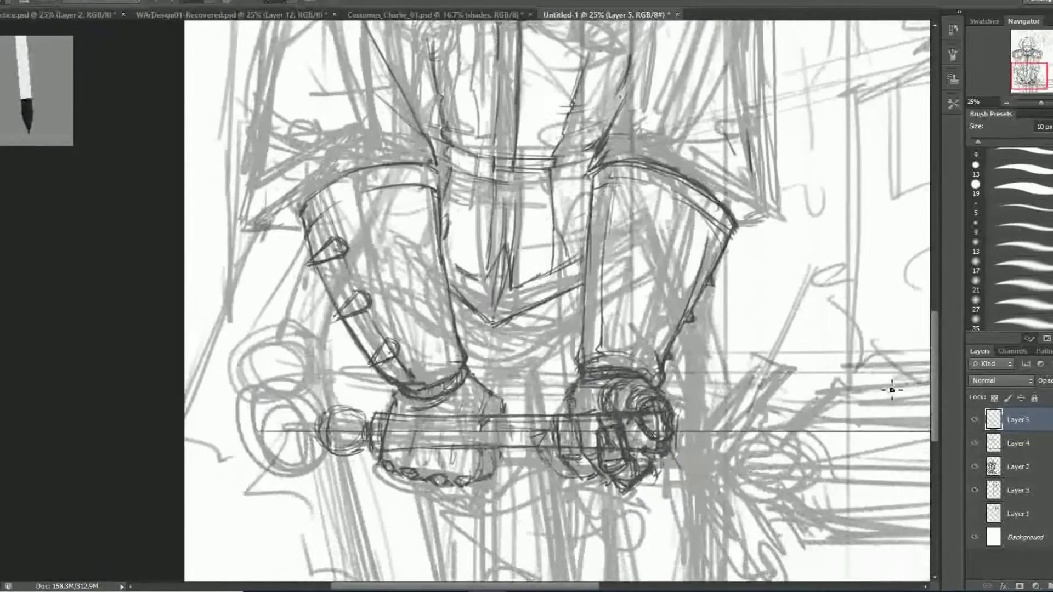
{"action": "mouse_move", "coordinate": [351, 406]}
{"action": "left_mouse_down"}
{"action": "mouse_move", "coordinate": [328, 455]}
{"action": "mouse_move", "coordinate": [362, 417]}
{"action": "mouse_move", "coordinate": [362, 461]}
{"action": "mouse_move", "coordinate": [384, 460]}
{"action": "left_mouse_up"}
{"action": "scroll", "coordinate": [701, 436], "scroll_direction": "up", "scroll_amount": 5}
{"action": "scroll", "coordinate": [603, 274], "scroll_direction": "up", "scroll_amount": 5}
{"action": "key", "text": "ctrl+plus"}
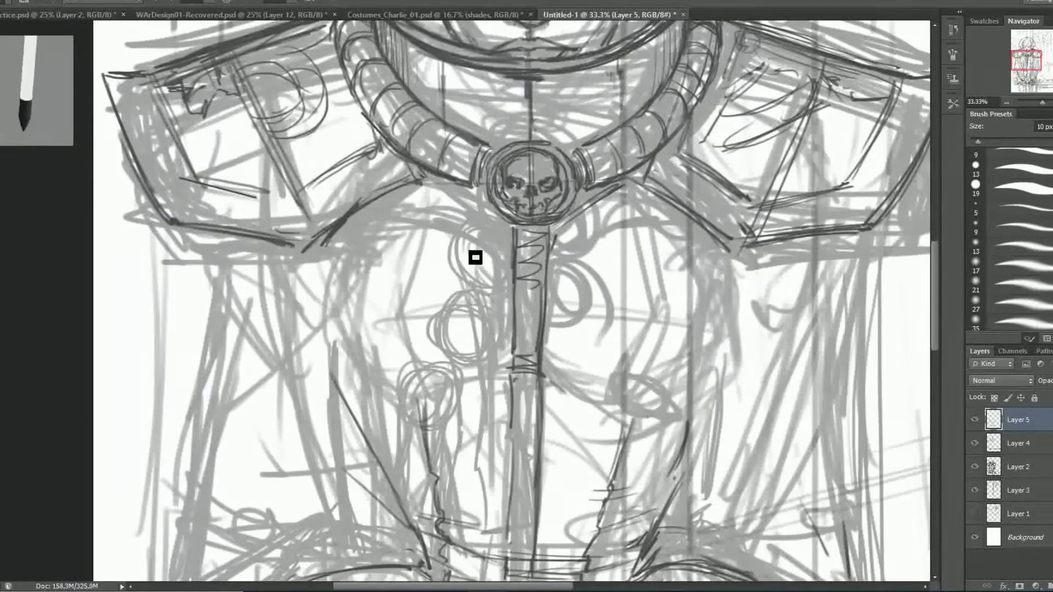
{"action": "left_click_drag", "start_coordinate": [488, 212], "coordinate": [447, 236]}
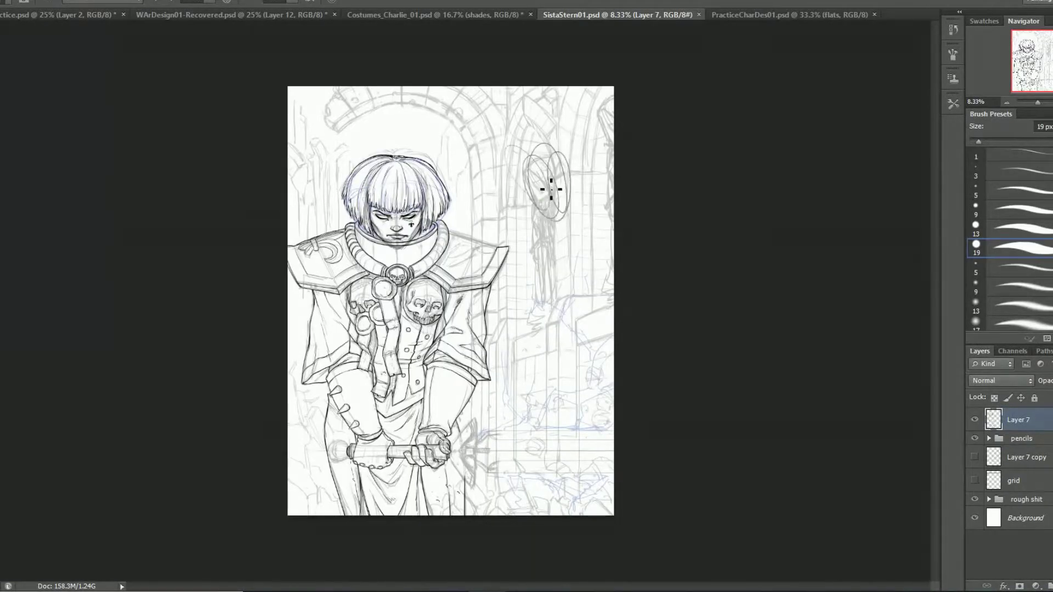
Zoom to the hilt and ink bold outer edges of both crossguard wings.
{"action": "key", "text": "ctrl+plus"}
{"action": "key", "text": "ctrl+plus"}
{"action": "scroll", "coordinate": [472, 301], "scroll_direction": "down", "scroll_amount": 5}
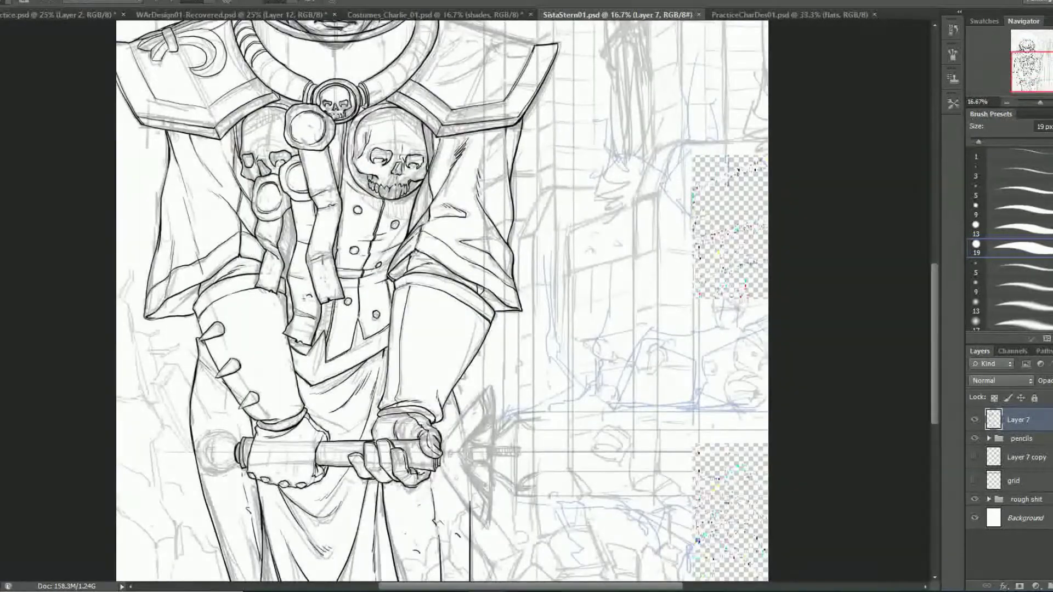
{"action": "key", "text": "ctrl+plus"}
{"action": "scroll", "coordinate": [471, 302], "scroll_direction": "down", "scroll_amount": 5}
{"action": "left_click", "coordinate": [974, 420]}
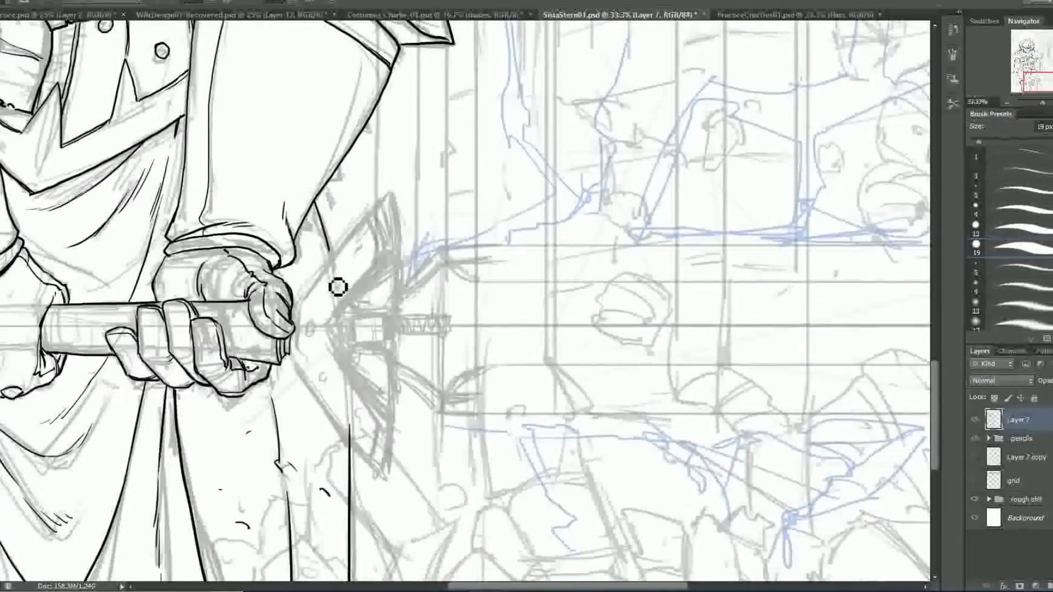
{"action": "left_click_drag", "start_coordinate": [296, 299], "coordinate": [378, 202]}
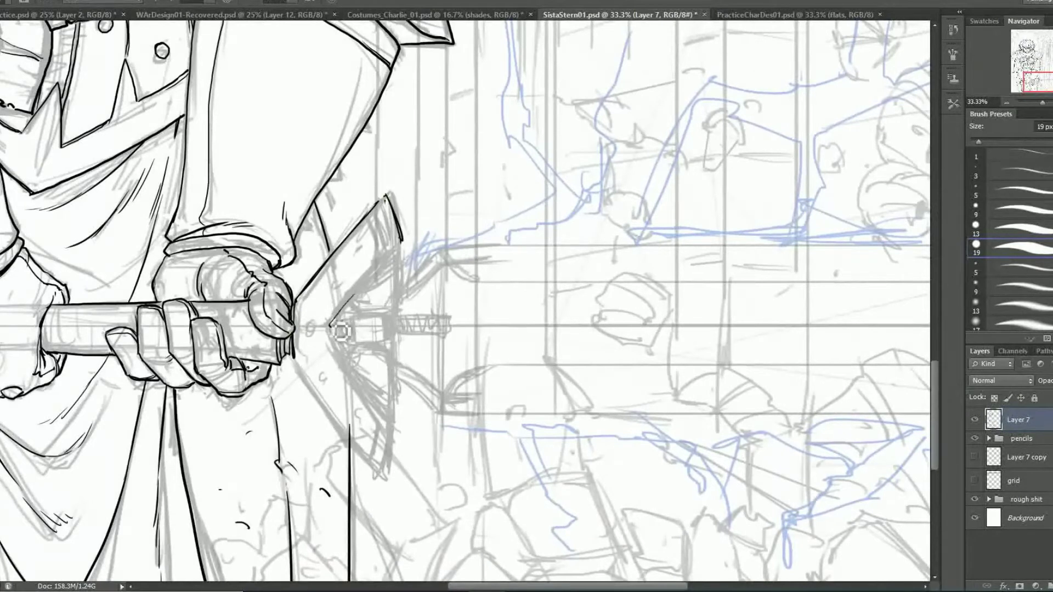
{"action": "left_click_drag", "start_coordinate": [330, 325], "coordinate": [404, 239]}
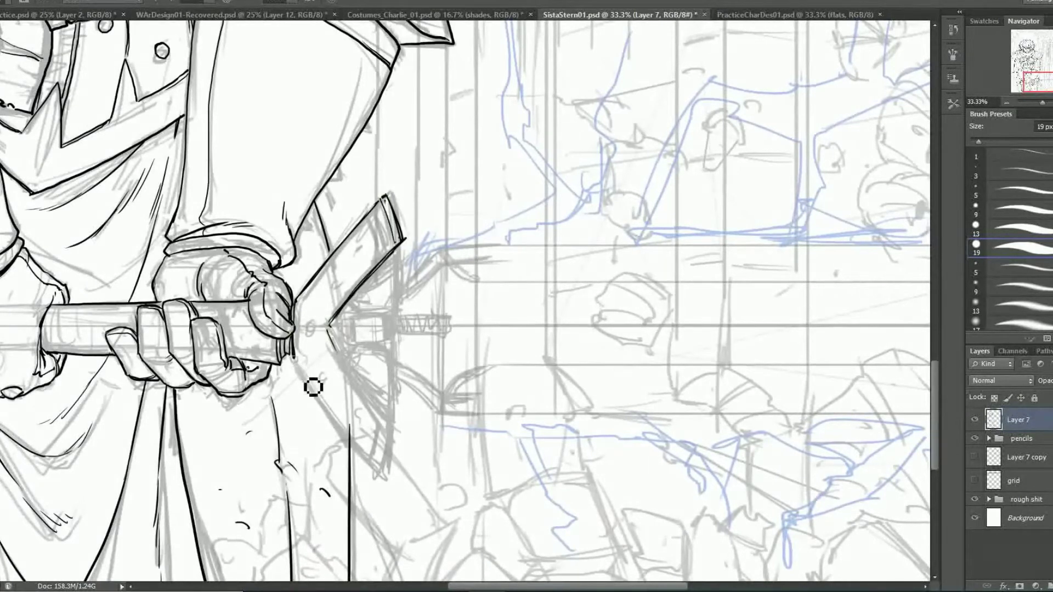
{"action": "left_click_drag", "start_coordinate": [313, 387], "coordinate": [379, 470]}
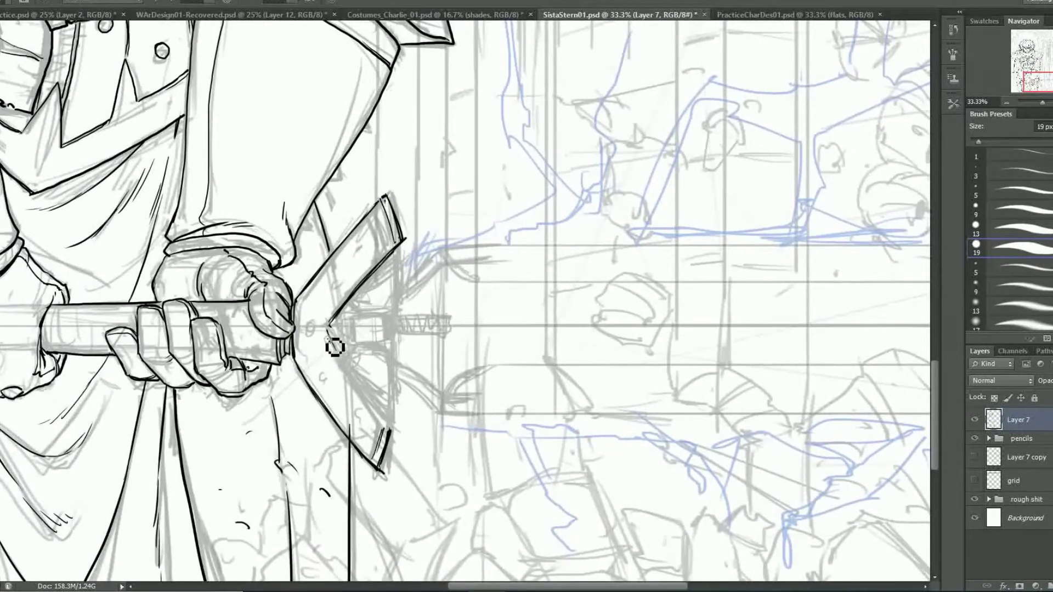
{"action": "left_click_drag", "start_coordinate": [329, 329], "coordinate": [391, 433]}
{"action": "left_click_drag", "start_coordinate": [338, 353], "coordinate": [387, 433]}
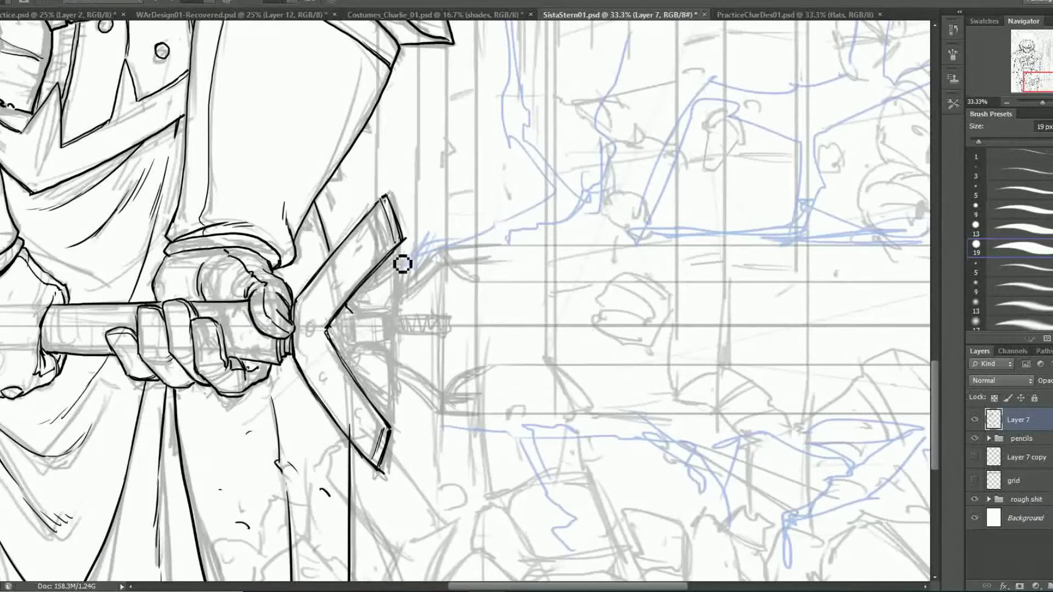
Ink the crossguard-blade junction, the lower wing's inner edge and the block at the blade base.
{"action": "left_click_drag", "start_coordinate": [382, 285], "coordinate": [399, 299]}
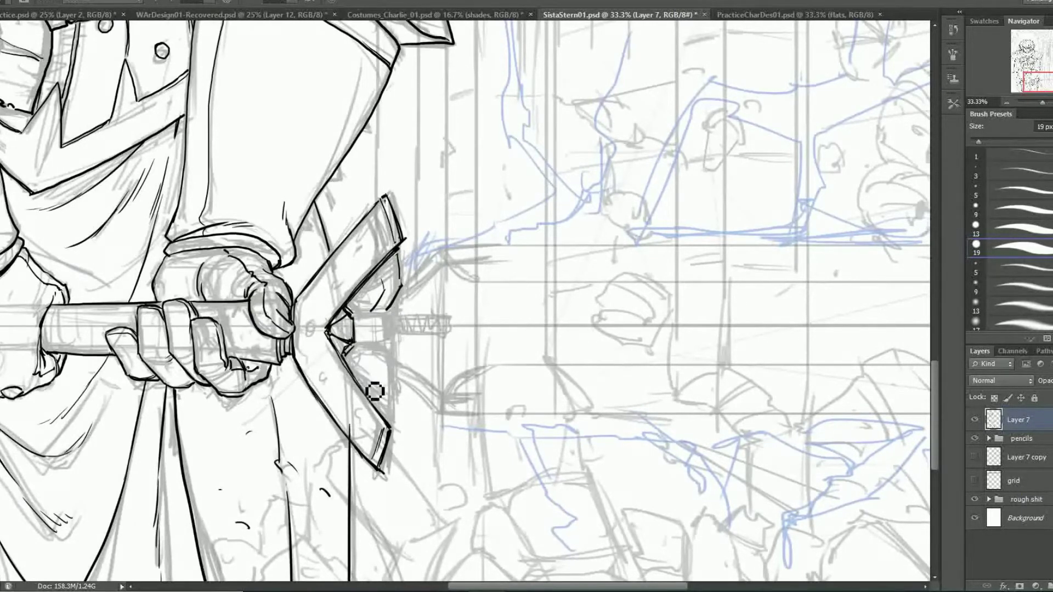
{"action": "left_click_drag", "start_coordinate": [373, 345], "coordinate": [379, 381]}
{"action": "left_click_drag", "start_coordinate": [345, 350], "coordinate": [393, 418]}
{"action": "left_click_drag", "start_coordinate": [355, 369], "coordinate": [390, 425]}
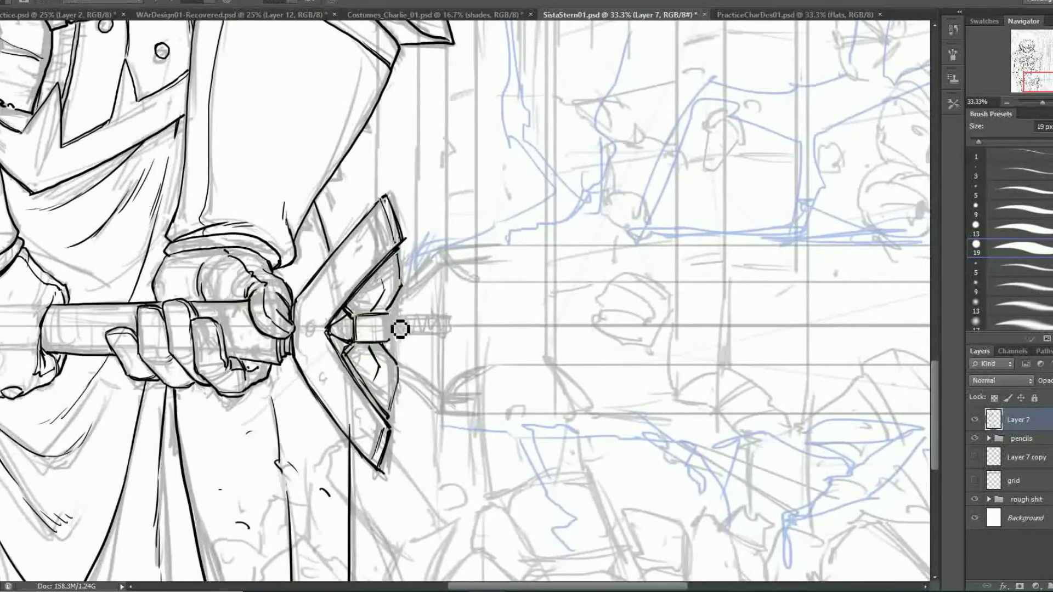
{"action": "left_click_drag", "start_coordinate": [449, 331], "coordinate": [390, 333]}
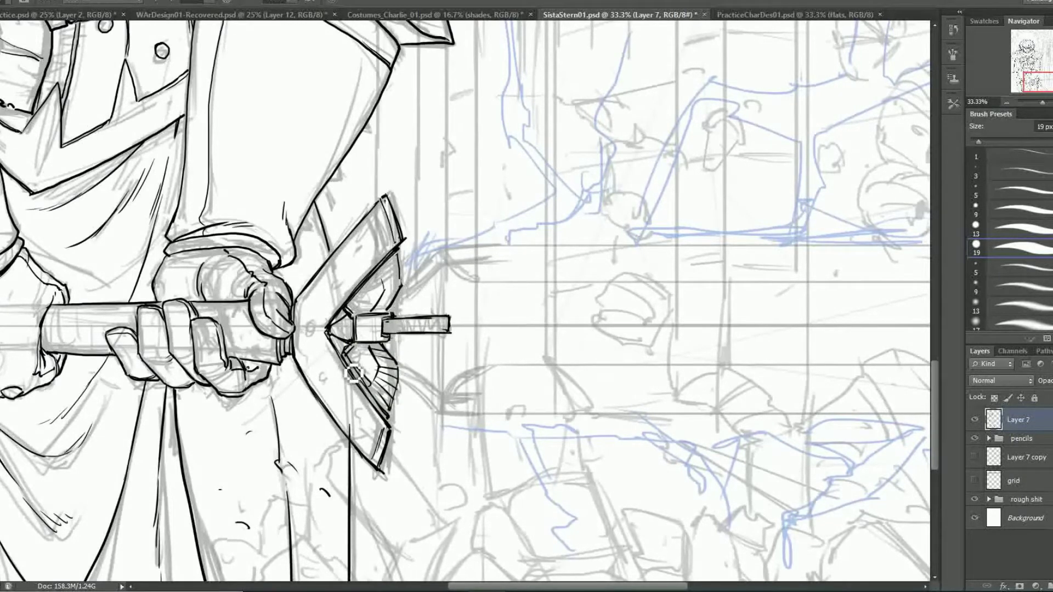
Add feathers and rivets to the crossguard and ink the blade's long straight edges.
{"action": "left_click_drag", "start_coordinate": [387, 283], "coordinate": [356, 310]}
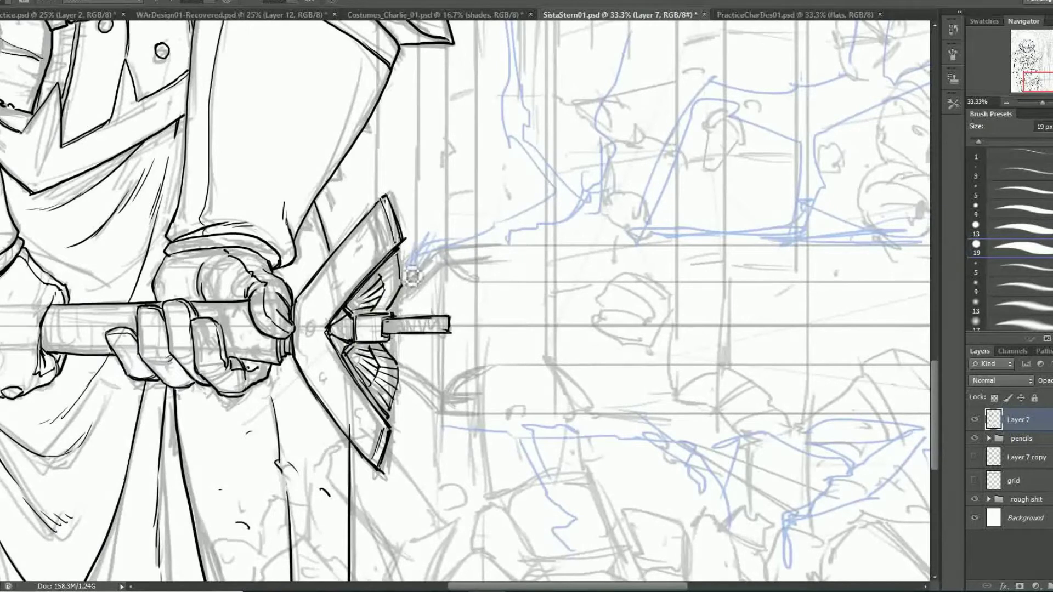
{"action": "left_click_drag", "start_coordinate": [383, 263], "coordinate": [393, 299]}
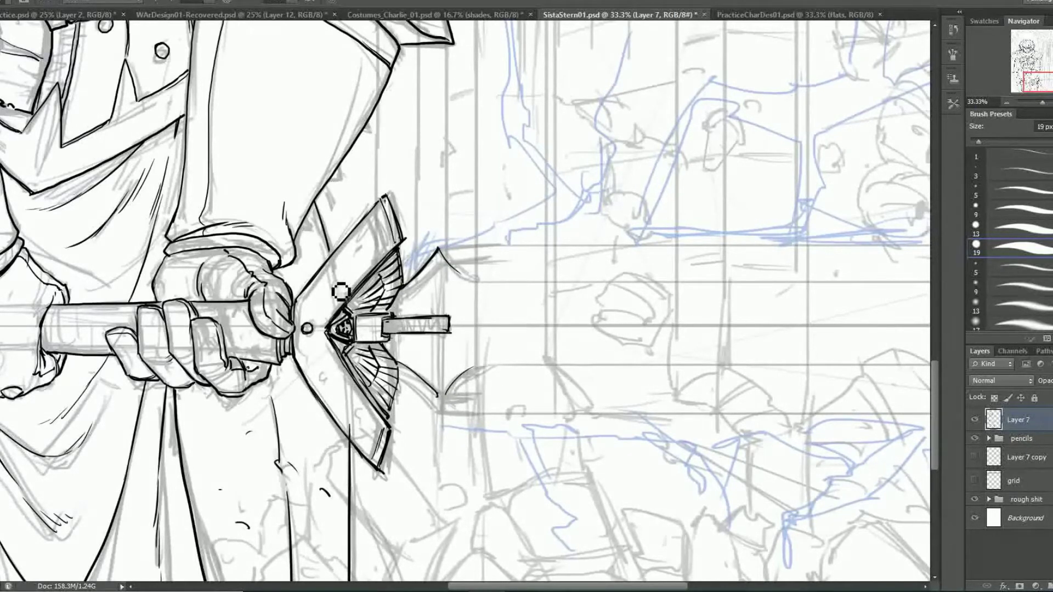
{"action": "left_click_drag", "start_coordinate": [332, 282], "coordinate": [331, 283]}
{"action": "left_click_drag", "start_coordinate": [361, 245], "coordinate": [361, 246]}
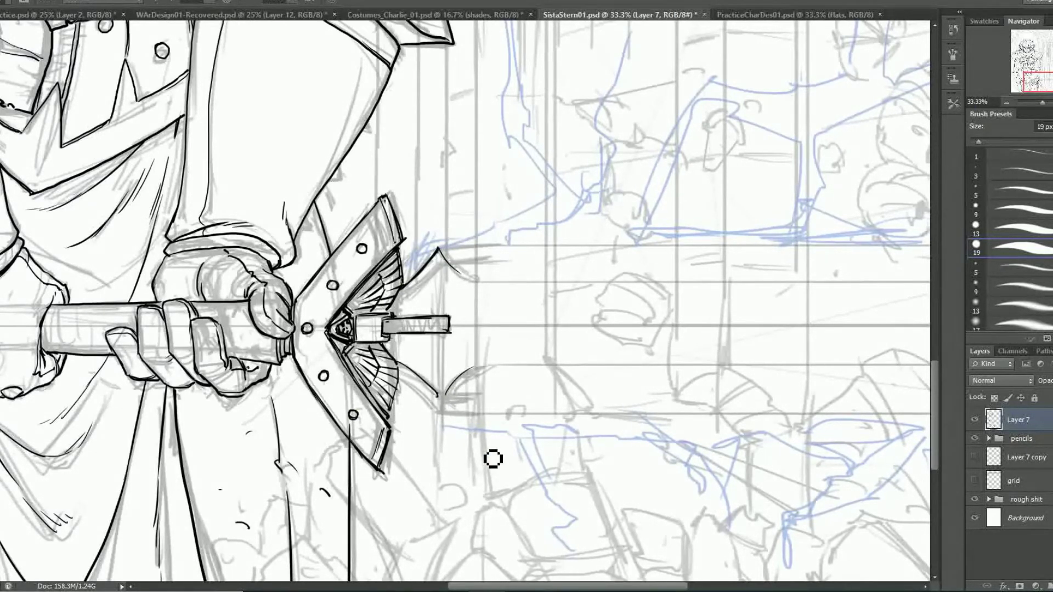
{"action": "mouse_move", "coordinate": [468, 339]}
{"action": "left_mouse_down"}
{"action": "mouse_move", "coordinate": [324, 329]}
{"action": "mouse_move", "coordinate": [806, 314]}
{"action": "left_mouse_up"}
Ink the blade's long edge and its curved center line at the base.
{"action": "left_click_drag", "start_coordinate": [294, 237], "coordinate": [806, 237]}
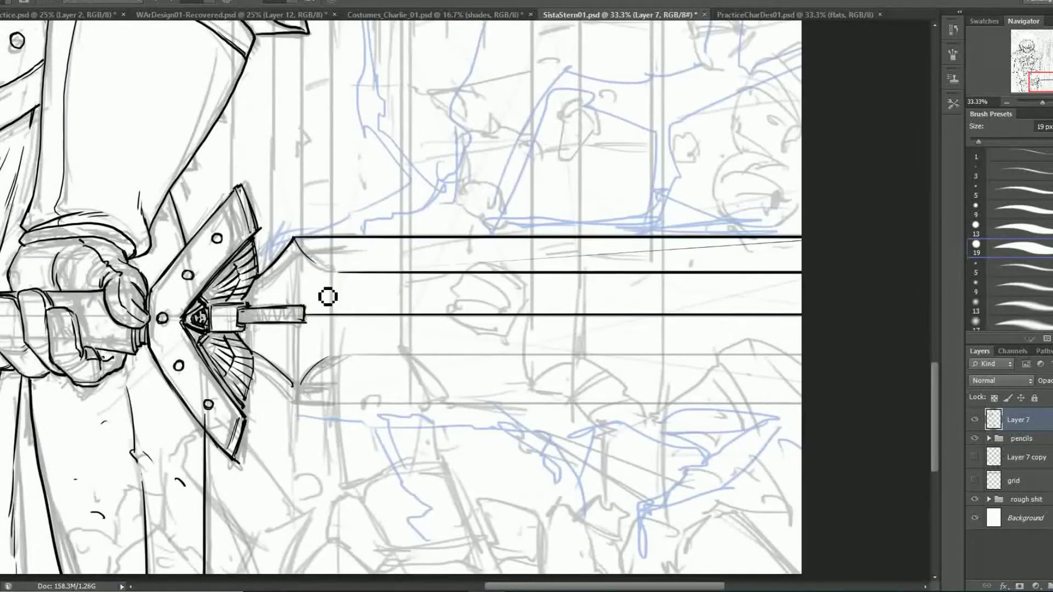
{"action": "left_click_drag", "start_coordinate": [329, 272], "coordinate": [378, 272]}
{"action": "left_click_drag", "start_coordinate": [297, 241], "coordinate": [331, 272]}
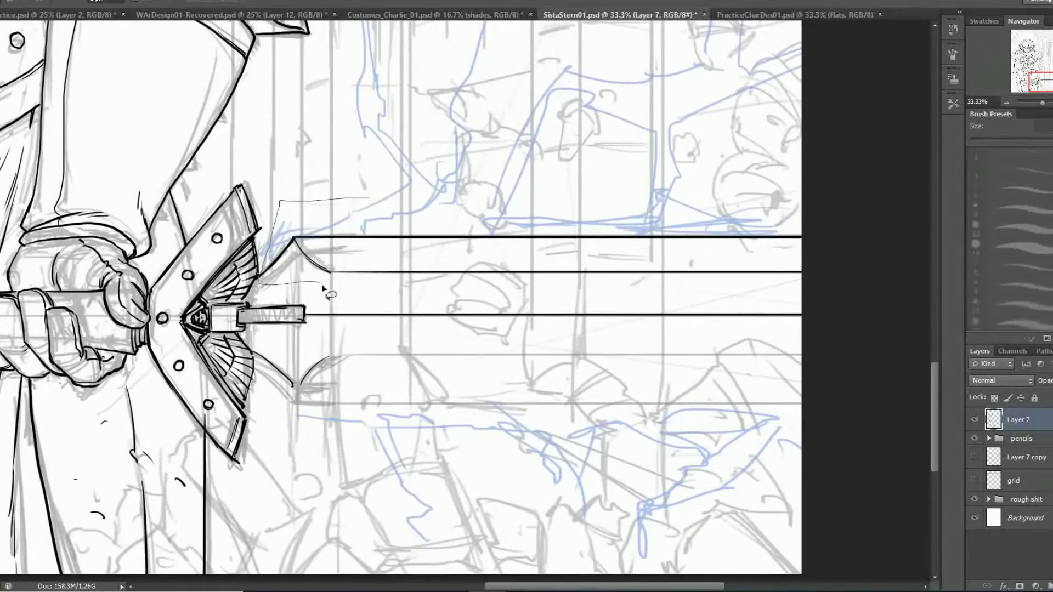
Duplicate the blade lines onto Layer 9, flip them vertically and nudge them down for the blade's lower side.
{"action": "key", "text": "ctrl+j"}
{"action": "key", "text": "alt+e"}
{"action": "left_click", "coordinate": [239, 457]}
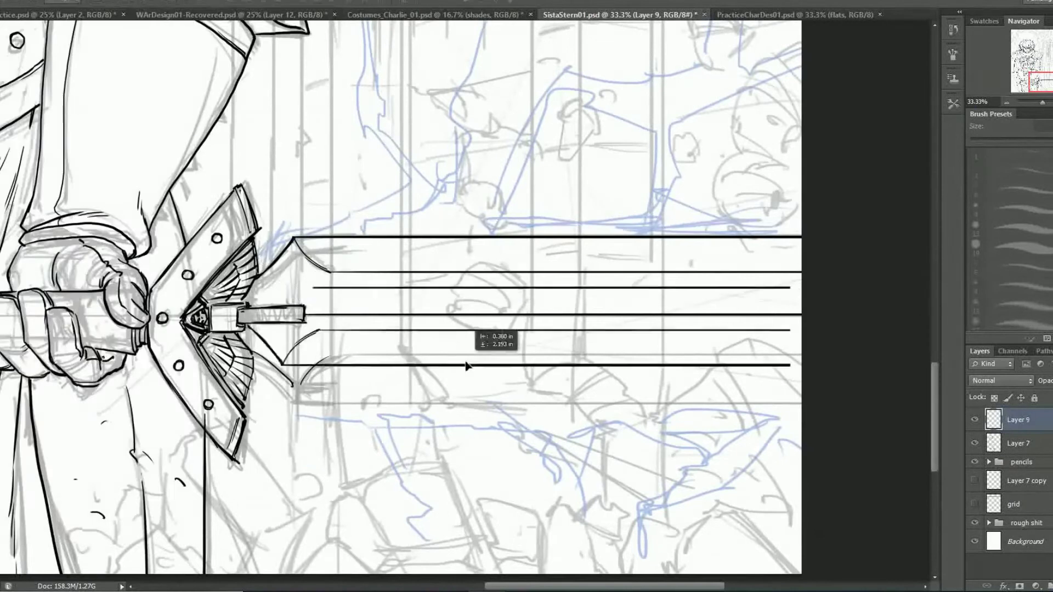
{"action": "left_click_drag", "start_coordinate": [470, 364], "coordinate": [399, 219]}
{"action": "key", "text": "shift+Down"}
{"action": "key", "text": "shift+Down"}
{"action": "key", "text": "shift+Down"}
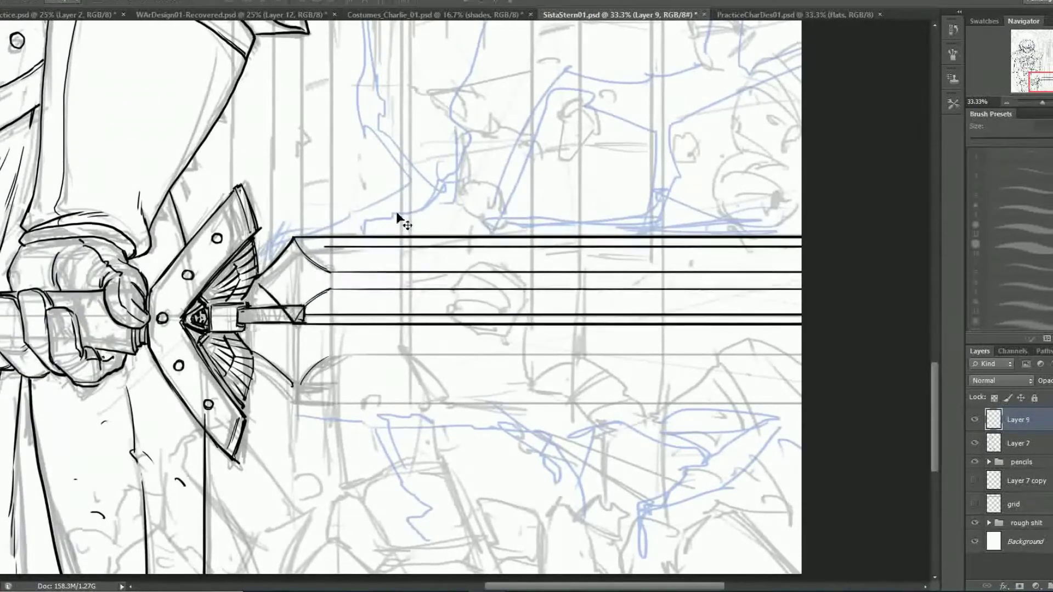
{"action": "key", "text": "shift+Down"}
{"action": "key", "text": "shift+Down"}
{"action": "key", "text": "shift+Down"}
{"action": "key", "text": "shift+Down"}
{"action": "key", "text": "shift+Down"}
{"action": "key", "text": "shift+Down"}
{"action": "key", "text": "b"}
{"action": "left_click", "coordinate": [1018, 442]}
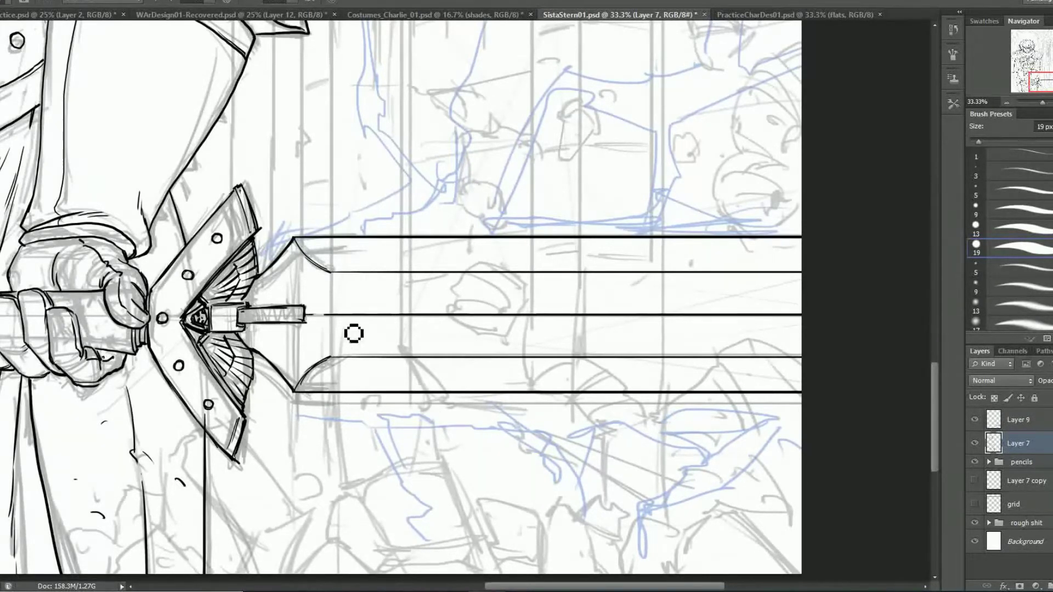
{"action": "key", "text": "alt+bracketright"}
{"action": "left_click", "coordinate": [1036, 450]}
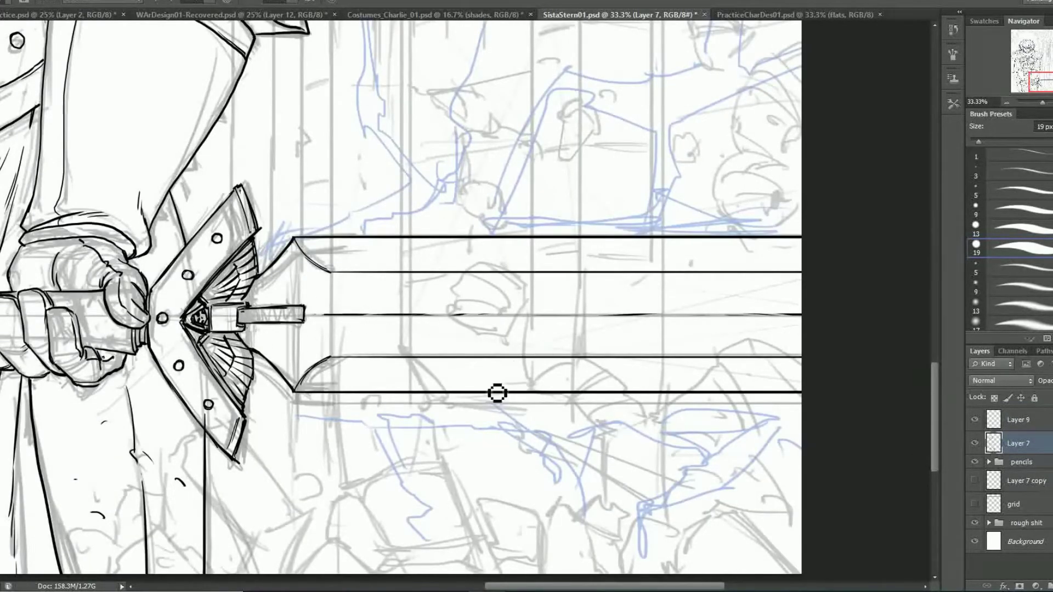
On a new layer above Layer 9, sketch thin strokes around the blade, then return to Layer 9.
{"action": "key", "text": "ctrl+shift+alt+n"}
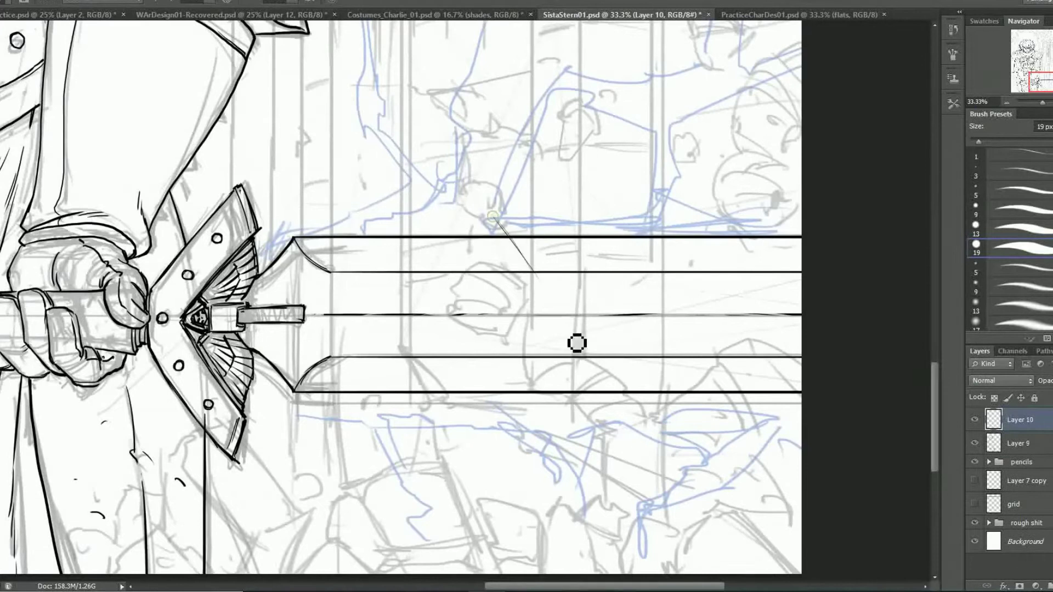
{"action": "left_click_drag", "start_coordinate": [658, 346], "coordinate": [628, 421]}
{"action": "left_click_drag", "start_coordinate": [405, 303], "coordinate": [438, 319]}
{"action": "left_click_drag", "start_coordinate": [353, 210], "coordinate": [380, 251]}
{"action": "key", "text": "alt+bracketleft"}
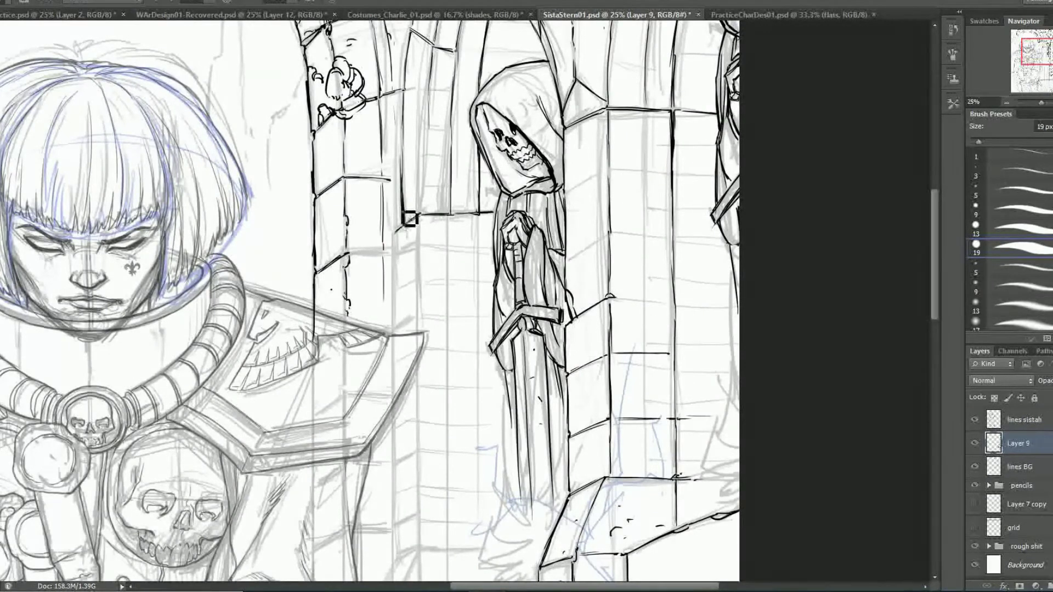
On the lines BG layer, ink brick courses across the right pillar and left wall.
{"action": "left_click", "coordinate": [982, 467]}
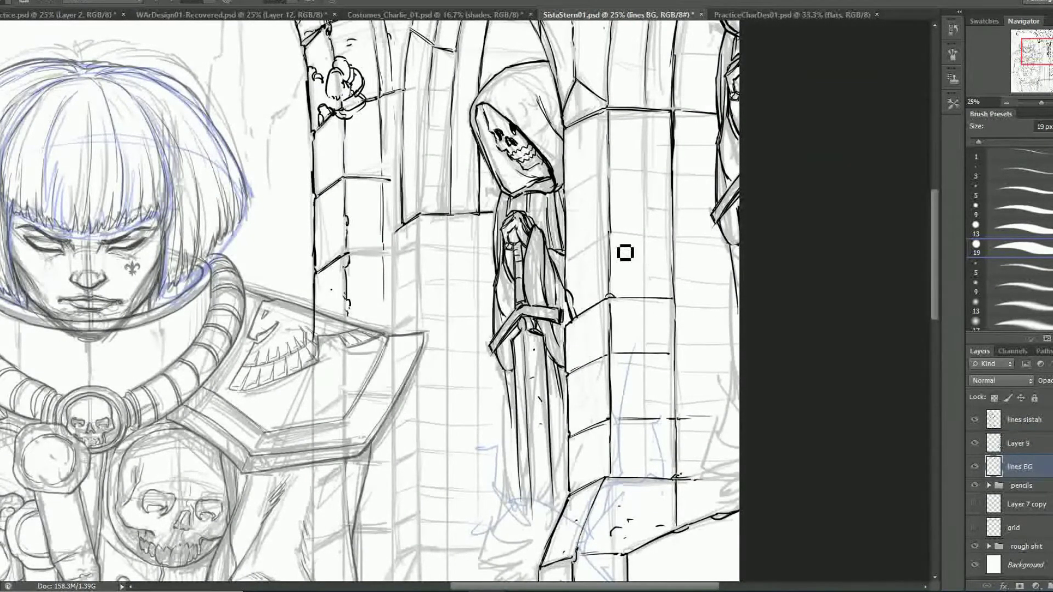
{"action": "left_click_drag", "start_coordinate": [610, 169], "coordinate": [718, 173]}
{"action": "left_click_drag", "start_coordinate": [680, 297], "coordinate": [738, 297]}
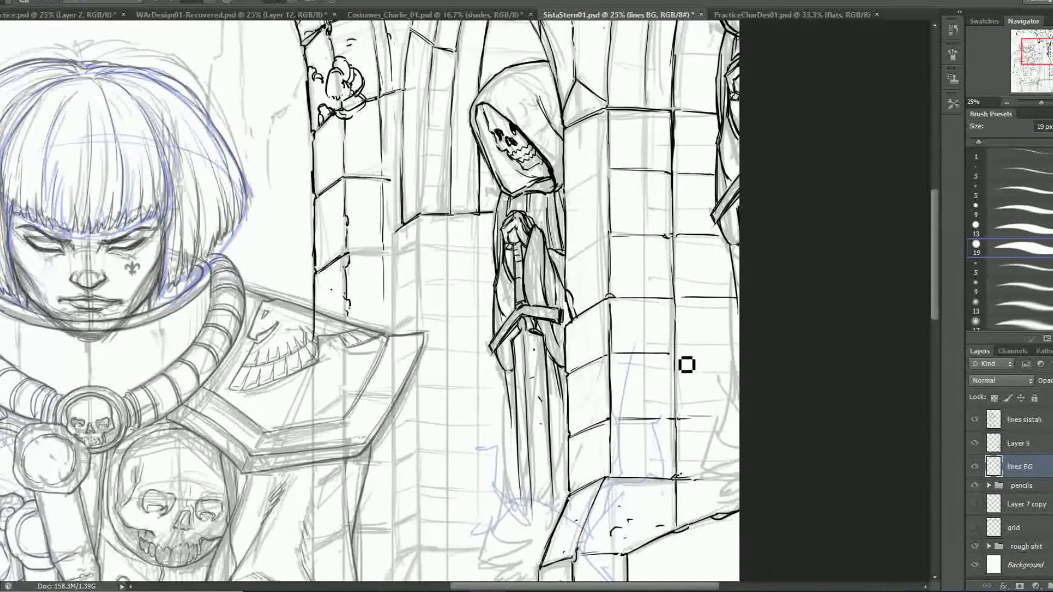
{"action": "left_click_drag", "start_coordinate": [680, 353], "coordinate": [738, 352]}
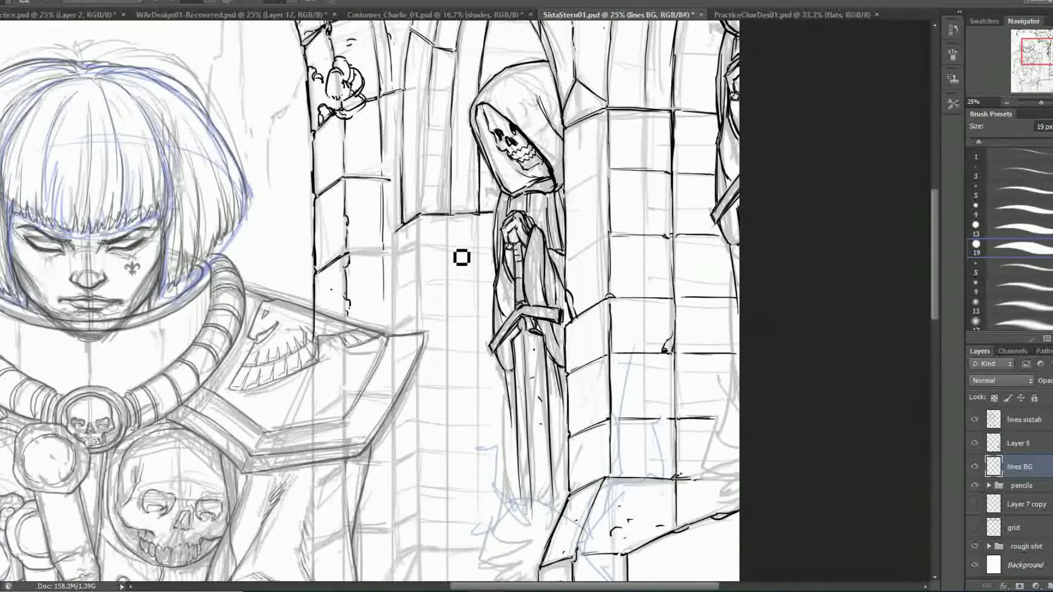
{"action": "left_click_drag", "start_coordinate": [422, 280], "coordinate": [491, 279]}
{"action": "left_click_drag", "start_coordinate": [422, 317], "coordinate": [491, 317]}
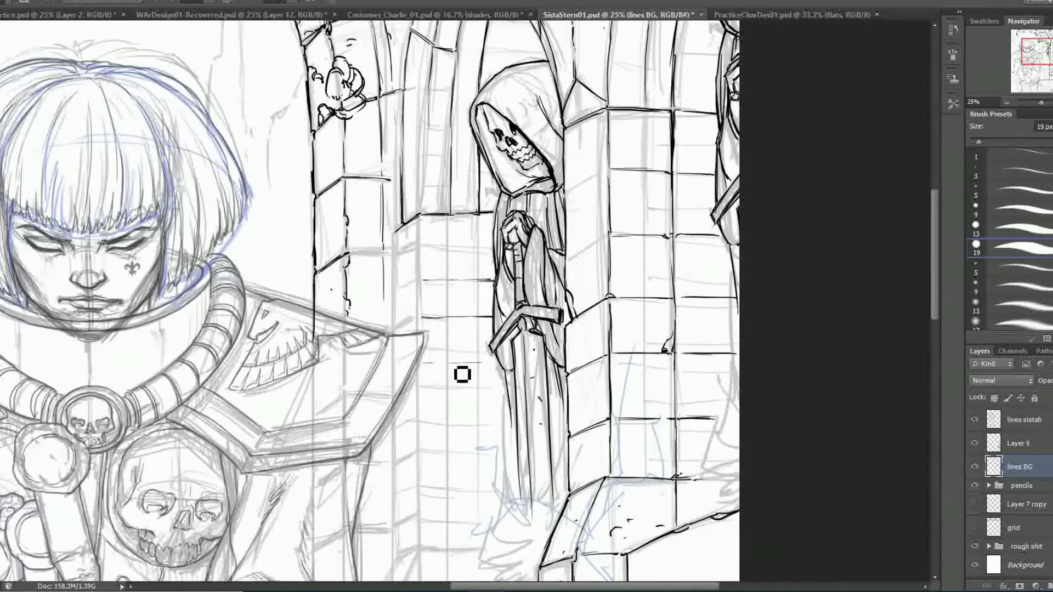
{"action": "left_click_drag", "start_coordinate": [421, 405], "coordinate": [488, 405]}
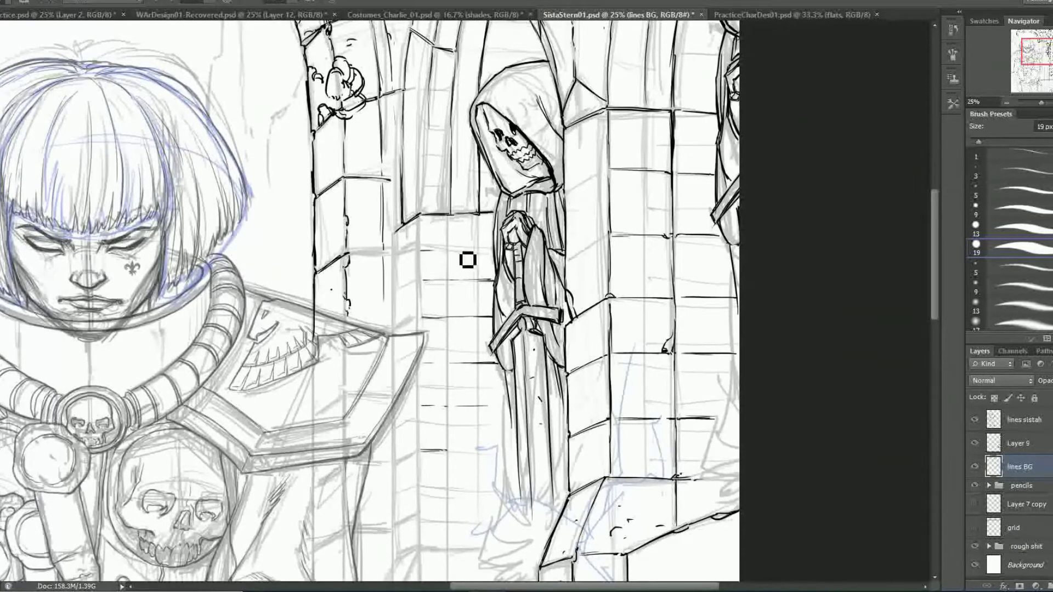
Ink a protruding stone block with straight, thickened top and lower edges.
{"action": "scroll", "coordinate": [450, 241], "scroll_direction": "down", "scroll_amount": 5}
{"action": "scroll", "coordinate": [439, 307], "scroll_direction": "down", "scroll_amount": 5}
{"action": "scroll", "coordinate": [433, 329], "scroll_direction": "right", "scroll_amount": 2}
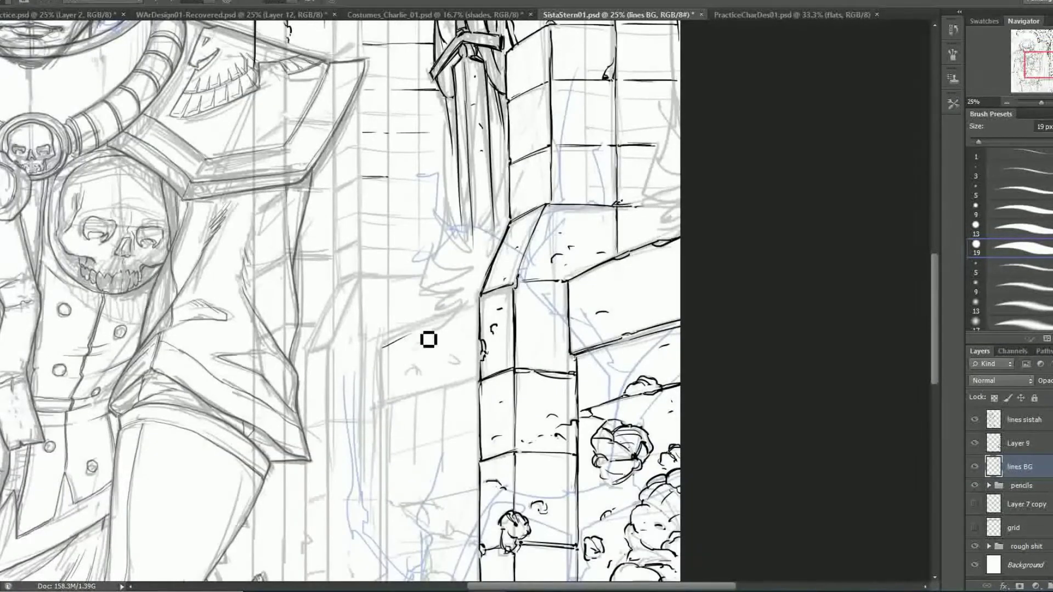
{"action": "left_click_drag", "start_coordinate": [382, 347], "coordinate": [478, 310]}
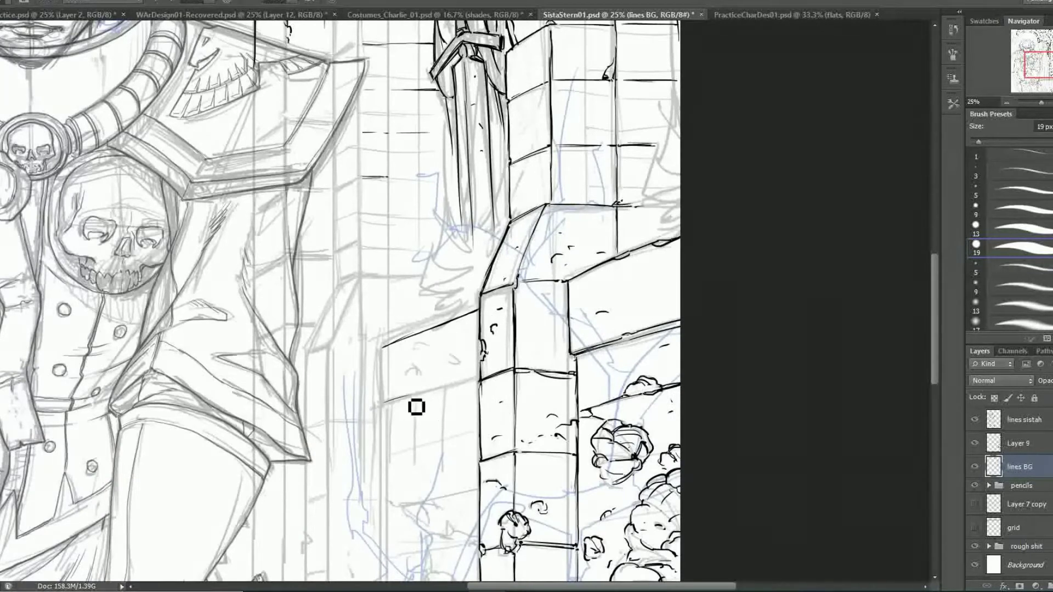
{"action": "mouse_move", "coordinate": [478, 378]}
{"action": "left_mouse_down"}
{"action": "mouse_move", "coordinate": [383, 400]}
{"action": "mouse_move", "coordinate": [382, 347]}
{"action": "left_mouse_up"}
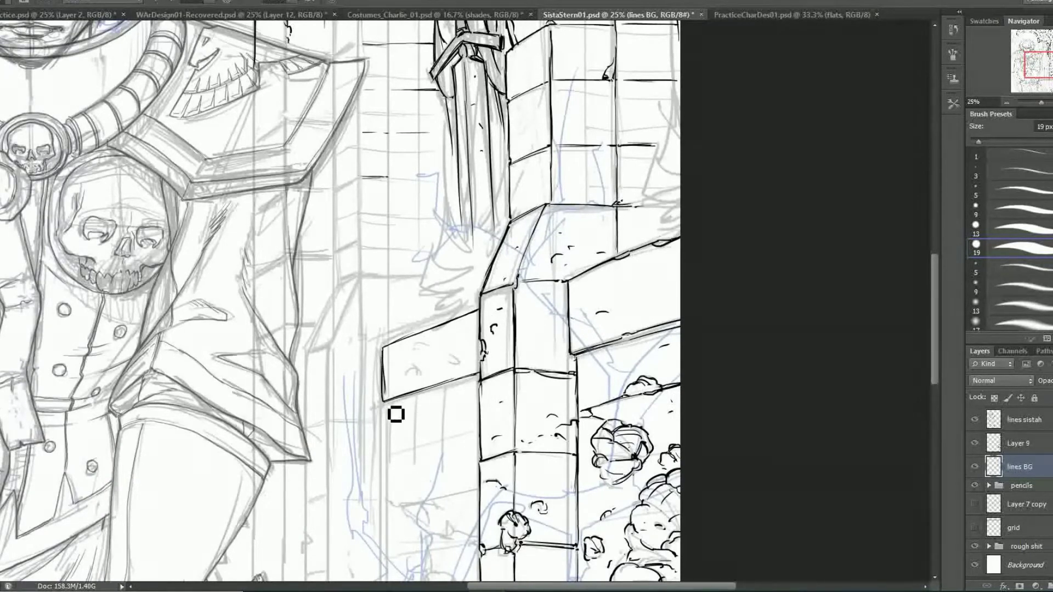
{"action": "left_click_drag", "start_coordinate": [387, 402], "coordinate": [482, 378]}
Expand the pencils group and hide the blue rough sketch on Layer 8.
{"action": "left_click_drag", "start_coordinate": [406, 454], "coordinate": [415, 333]}
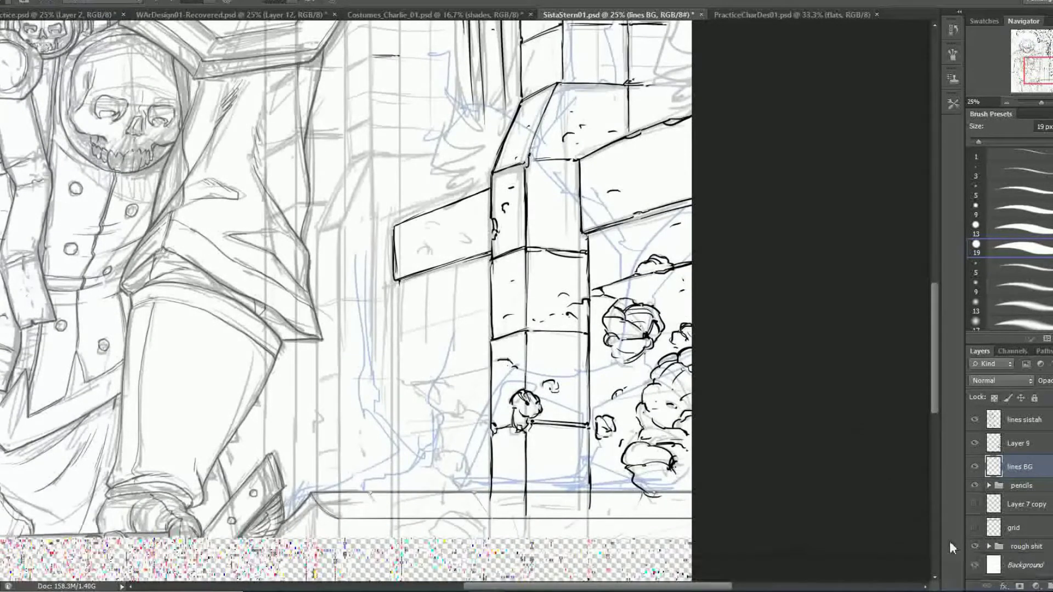
{"action": "left_click_drag", "start_coordinate": [527, 575], "coordinate": [549, 326]}
{"action": "left_click", "coordinate": [988, 485]}
{"action": "left_click", "coordinate": [974, 503]}
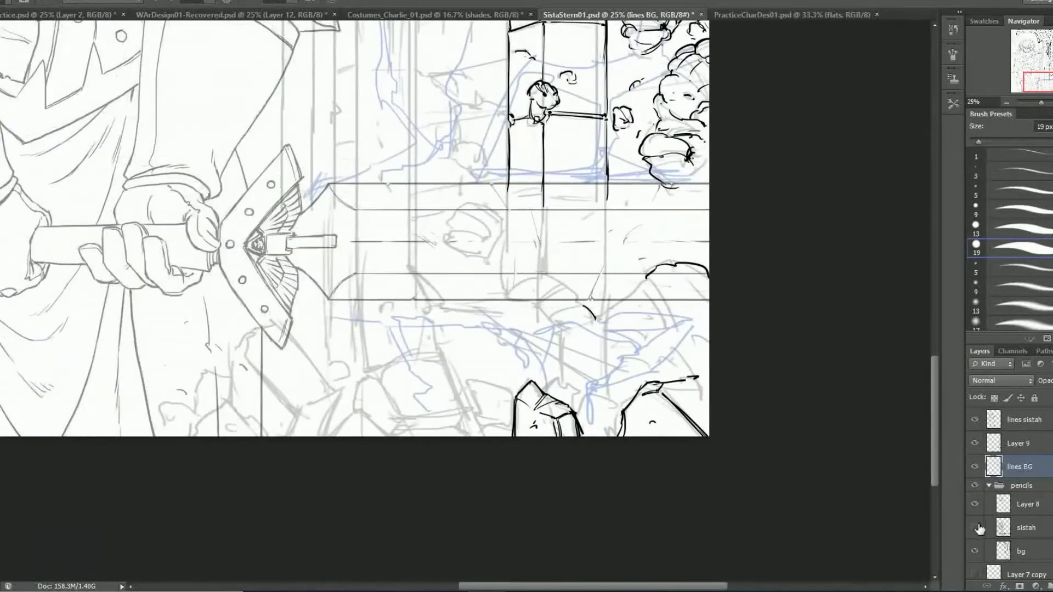
With the sketch hidden, ink rubble rocks and their facets along the bottom edge.
{"action": "left_click", "coordinate": [974, 504]}
{"action": "left_click_drag", "start_coordinate": [325, 437], "coordinate": [443, 354]}
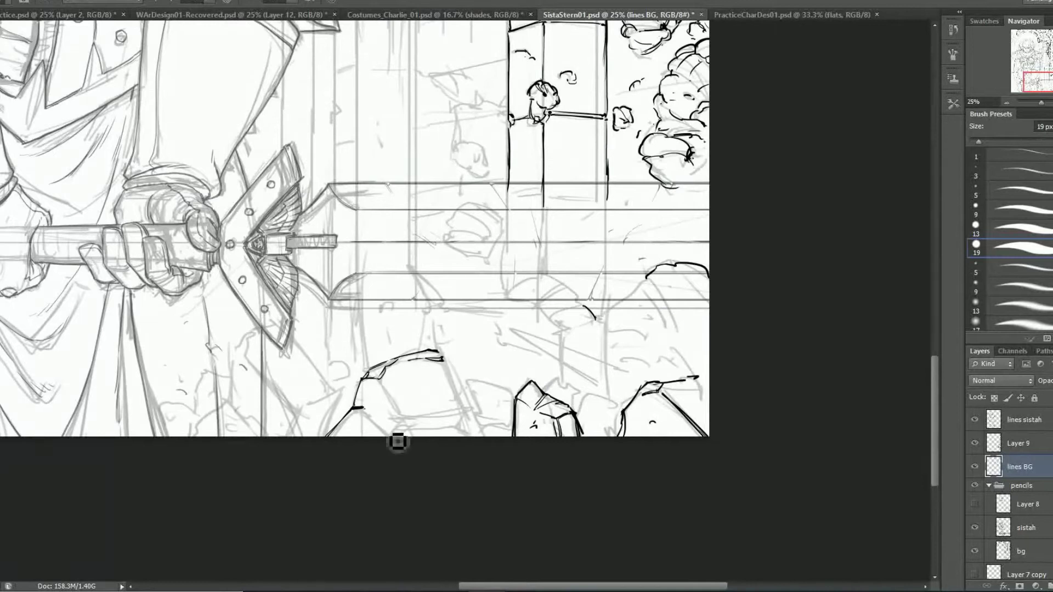
{"action": "left_click_drag", "start_coordinate": [378, 378], "coordinate": [403, 417]}
{"action": "left_click_drag", "start_coordinate": [443, 356], "coordinate": [464, 408]}
{"action": "left_click_drag", "start_coordinate": [403, 420], "coordinate": [465, 409]}
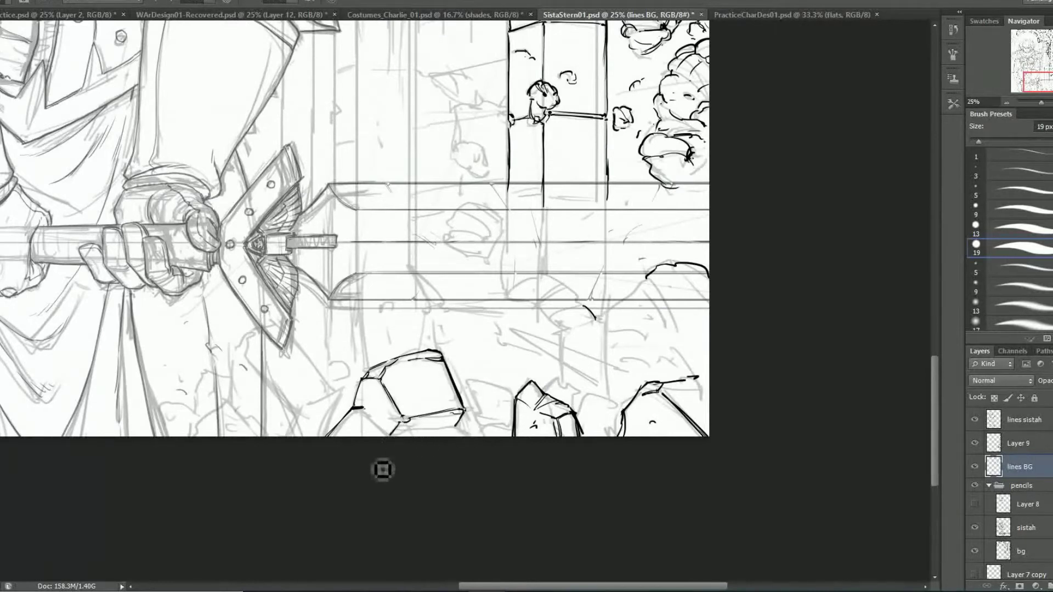
{"action": "left_click_drag", "start_coordinate": [389, 436], "coordinate": [355, 408]}
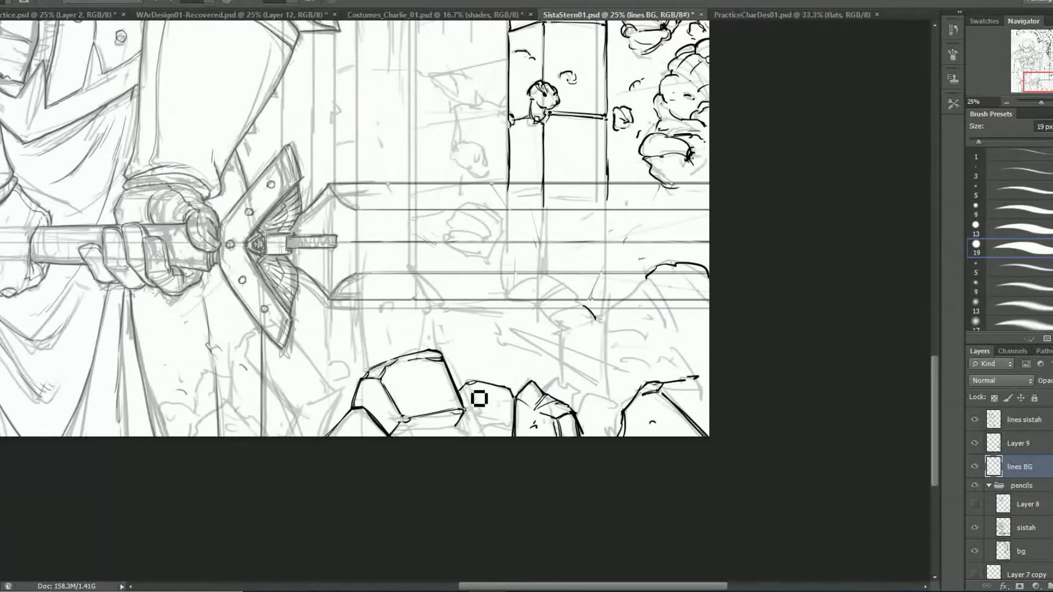
{"action": "mouse_move", "coordinate": [468, 382]}
{"action": "left_mouse_down"}
{"action": "mouse_move", "coordinate": [512, 390]}
{"action": "mouse_move", "coordinate": [510, 411]}
{"action": "mouse_move", "coordinate": [471, 436]}
{"action": "mouse_move", "coordinate": [513, 419]}
{"action": "left_mouse_up"}
Ink a V-shaped rock below the sword, extend the pillar edge, and hatch the right rock.
{"action": "mouse_move", "coordinate": [535, 305]}
{"action": "left_mouse_down"}
{"action": "mouse_move", "coordinate": [576, 305]}
{"action": "mouse_move", "coordinate": [562, 378]}
{"action": "left_mouse_up"}
{"action": "mouse_move", "coordinate": [543, 387]}
{"action": "left_mouse_down"}
{"action": "mouse_move", "coordinate": [581, 390]}
{"action": "mouse_move", "coordinate": [603, 362]}
{"action": "mouse_move", "coordinate": [609, 400]}
{"action": "left_mouse_up"}
{"action": "left_click_drag", "start_coordinate": [611, 331], "coordinate": [652, 344]}
{"action": "left_click_drag", "start_coordinate": [625, 358], "coordinate": [646, 378]}
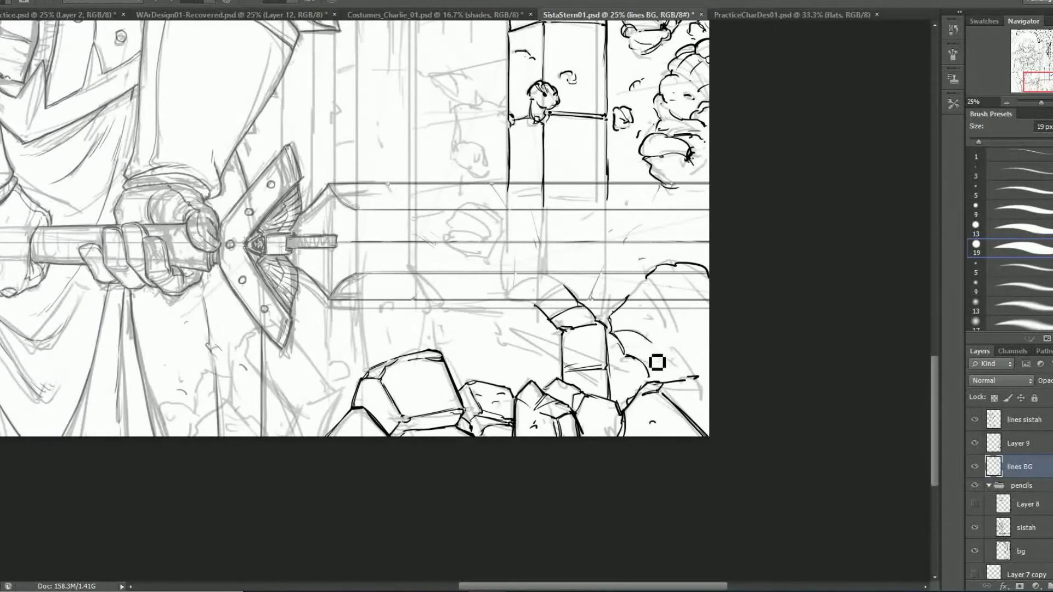
{"action": "mouse_move", "coordinate": [647, 299]}
{"action": "left_mouse_down"}
{"action": "mouse_move", "coordinate": [674, 332]}
{"action": "mouse_move", "coordinate": [702, 335]}
{"action": "mouse_move", "coordinate": [695, 377]}
{"action": "left_mouse_up"}
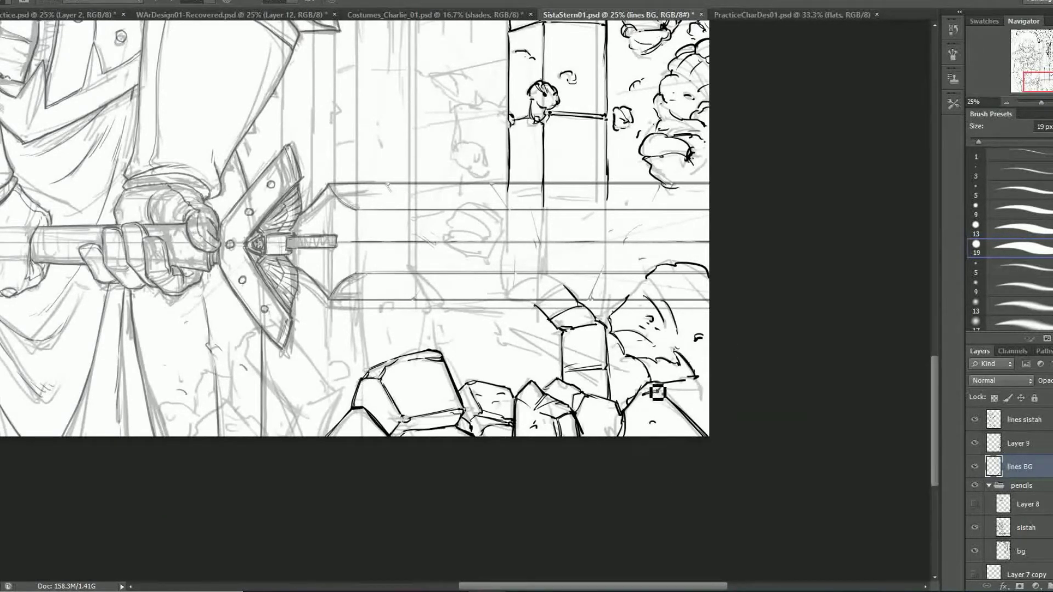
Outline jagged rocks with vertical and diagonal edges at the lower left below the blade.
{"action": "mouse_move", "coordinate": [260, 369]}
{"action": "left_mouse_down"}
{"action": "mouse_move", "coordinate": [288, 436]}
{"action": "mouse_move", "coordinate": [327, 436]}
{"action": "left_mouse_up"}
{"action": "left_click_drag", "start_coordinate": [285, 329], "coordinate": [334, 392]}
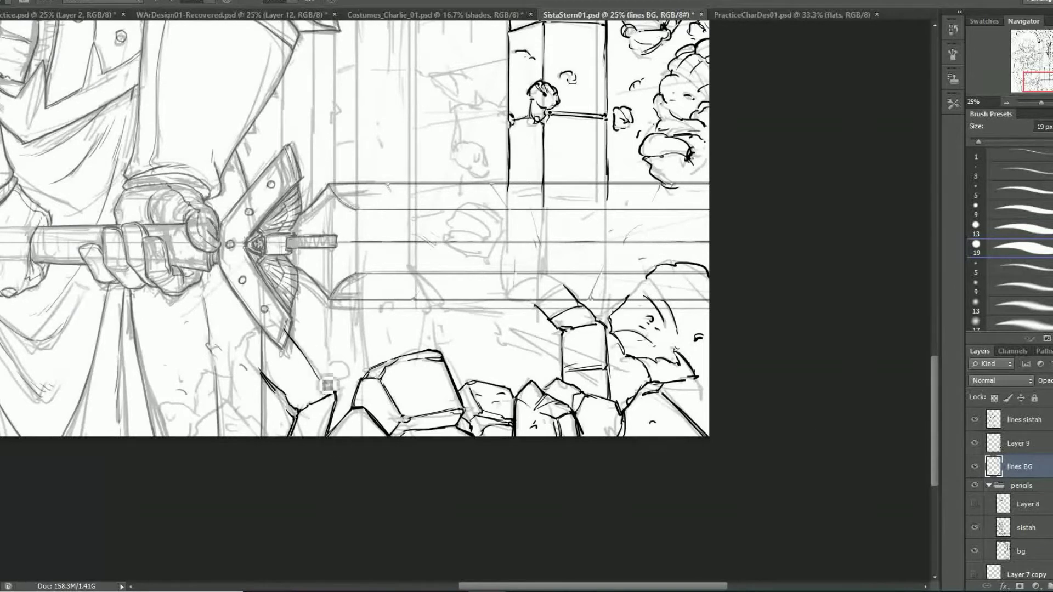
{"action": "left_click_drag", "start_coordinate": [298, 354], "coordinate": [335, 393]}
{"action": "left_click_drag", "start_coordinate": [330, 298], "coordinate": [329, 335]}
{"action": "left_click_drag", "start_coordinate": [359, 296], "coordinate": [359, 368]}
{"action": "left_click_drag", "start_coordinate": [360, 332], "coordinate": [366, 366]}
{"action": "mouse_move", "coordinate": [381, 313]}
{"action": "left_mouse_down"}
{"action": "mouse_move", "coordinate": [391, 310]}
{"action": "mouse_move", "coordinate": [424, 351]}
{"action": "left_mouse_up"}
{"action": "mouse_move", "coordinate": [431, 313]}
{"action": "left_mouse_down"}
{"action": "mouse_move", "coordinate": [490, 335]}
{"action": "mouse_move", "coordinate": [556, 329]}
{"action": "left_mouse_up"}
{"action": "left_click_drag", "start_coordinate": [496, 341], "coordinate": [560, 350]}
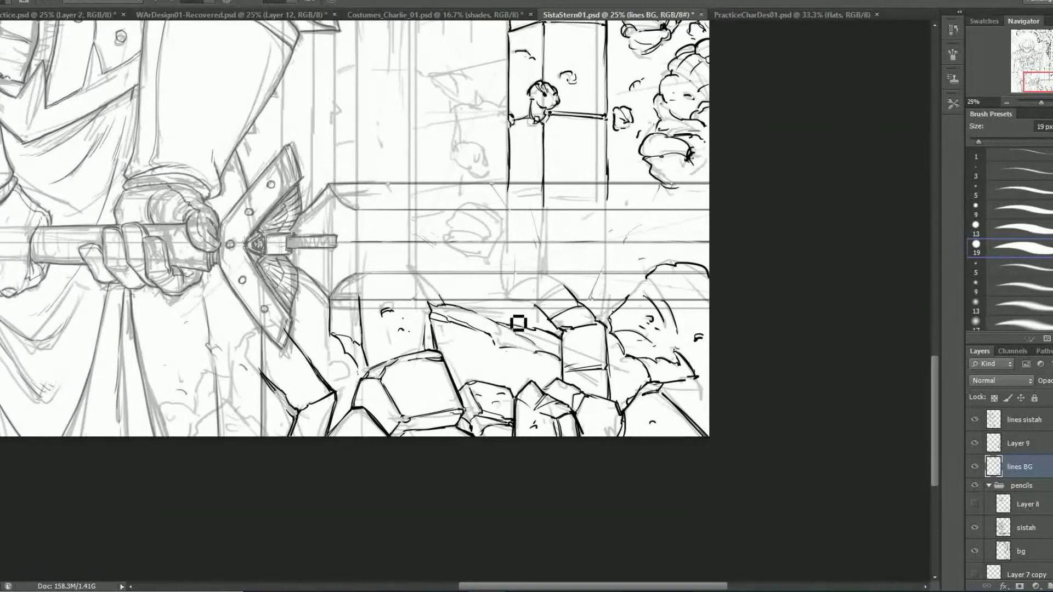
{"action": "left_click_drag", "start_coordinate": [525, 292], "coordinate": [557, 327]}
Ink the rocky ledge left of the figure, doubling its long diagonal edge.
{"action": "scroll", "coordinate": [318, 369], "scroll_direction": "left", "scroll_amount": 3}
{"action": "scroll", "coordinate": [317, 369], "scroll_direction": "up", "scroll_amount": 5}
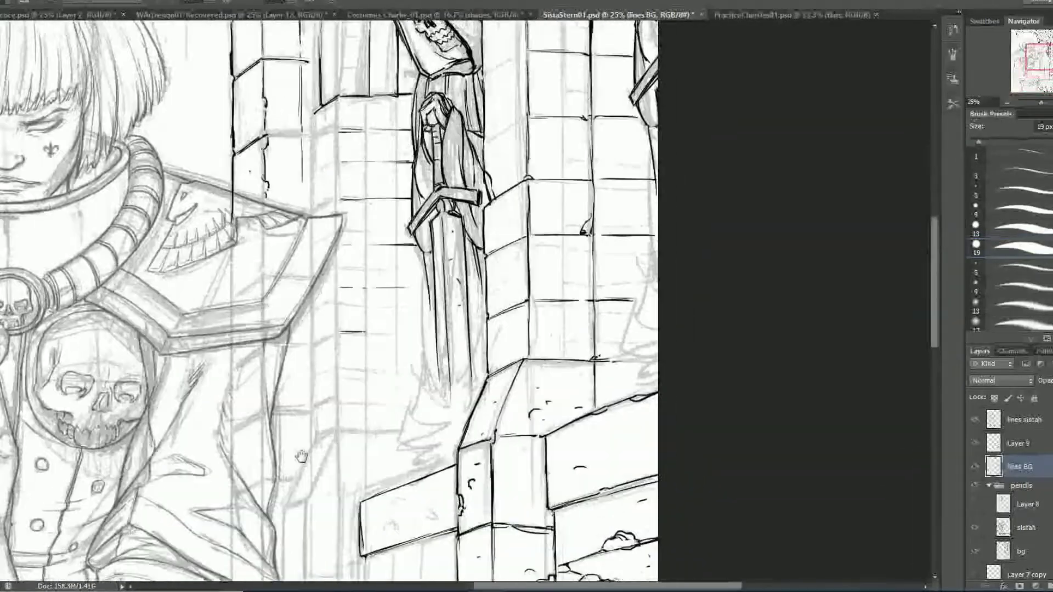
{"action": "scroll", "coordinate": [369, 384], "scroll_direction": "up", "scroll_amount": 5}
{"action": "scroll", "coordinate": [397, 375], "scroll_direction": "down", "scroll_amount": 10}
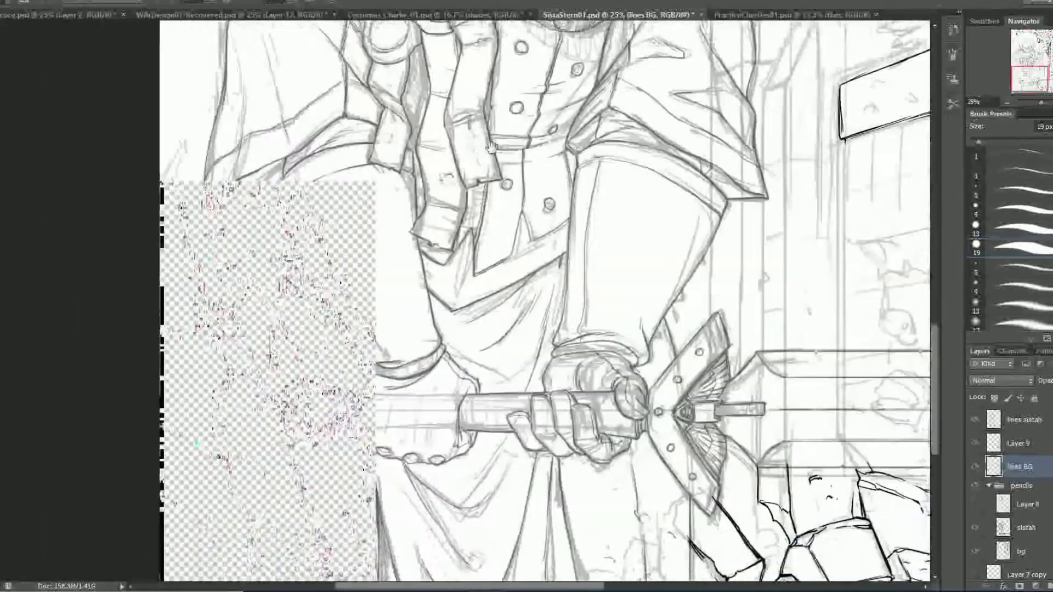
{"action": "scroll", "coordinate": [329, 307], "scroll_direction": "left", "scroll_amount": 3}
{"action": "scroll", "coordinate": [271, 247], "scroll_direction": "up", "scroll_amount": 2}
{"action": "mouse_move", "coordinate": [241, 214]}
{"action": "left_mouse_down"}
{"action": "mouse_move", "coordinate": [261, 172]}
{"action": "mouse_move", "coordinate": [253, 215]}
{"action": "mouse_move", "coordinate": [277, 348]}
{"action": "left_mouse_up"}
{"action": "mouse_move", "coordinate": [295, 344]}
{"action": "left_mouse_down"}
{"action": "mouse_move", "coordinate": [329, 313]}
{"action": "mouse_move", "coordinate": [295, 346]}
{"action": "left_mouse_up"}
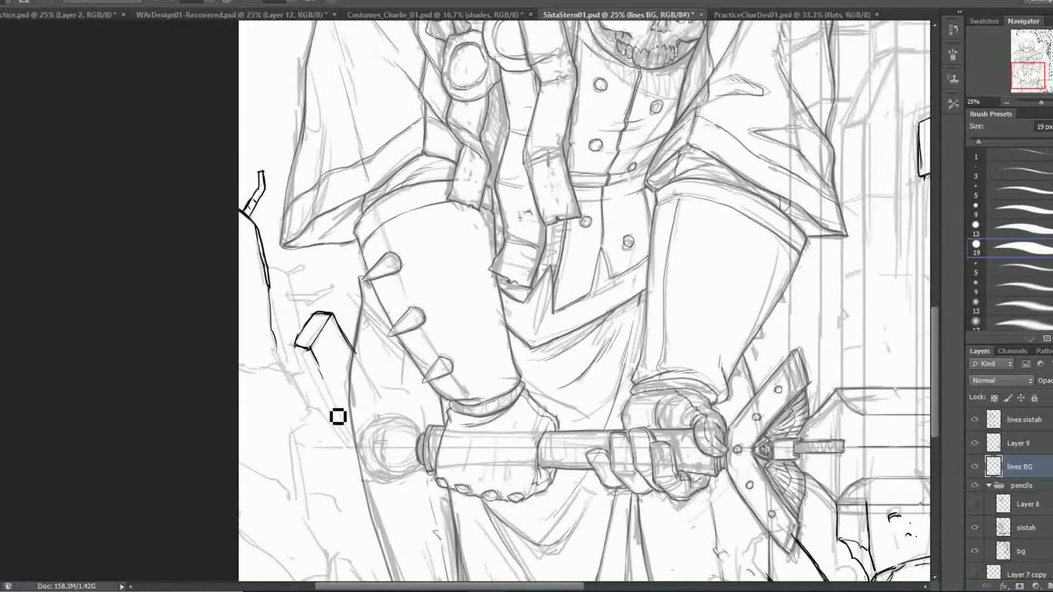
{"action": "mouse_move", "coordinate": [294, 434]}
{"action": "left_mouse_down"}
{"action": "mouse_move", "coordinate": [315, 410]}
{"action": "mouse_move", "coordinate": [362, 466]}
{"action": "left_mouse_up"}
{"action": "left_click_drag", "start_coordinate": [300, 376], "coordinate": [313, 375]}
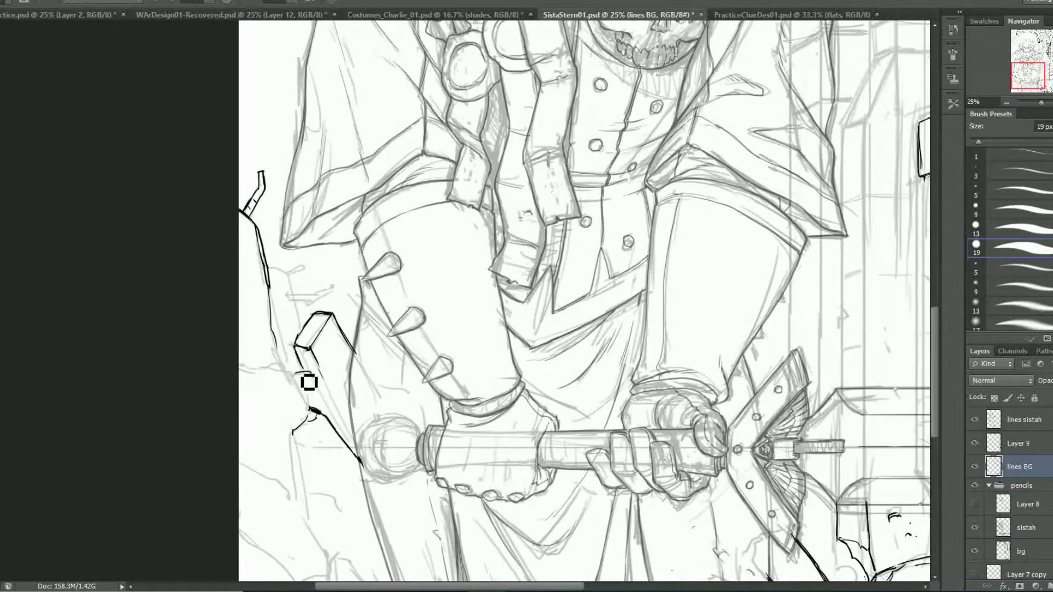
{"action": "mouse_move", "coordinate": [240, 364]}
{"action": "left_mouse_down"}
{"action": "mouse_move", "coordinate": [310, 377]}
{"action": "mouse_move", "coordinate": [360, 461]}
{"action": "left_mouse_up"}
{"action": "left_click_drag", "start_coordinate": [286, 298], "coordinate": [335, 285]}
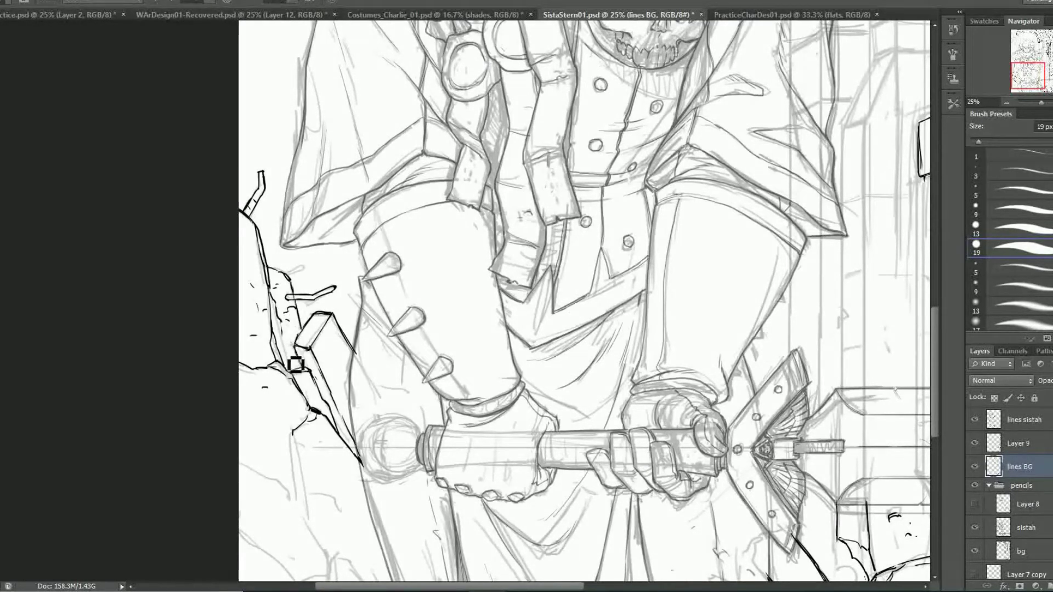
Extend the lower-left rock outlines to the page edge, then paint a light grey chest strap.
{"action": "left_click_drag", "start_coordinate": [333, 397], "coordinate": [346, 247]}
{"action": "left_click_drag", "start_coordinate": [320, 341], "coordinate": [353, 366]}
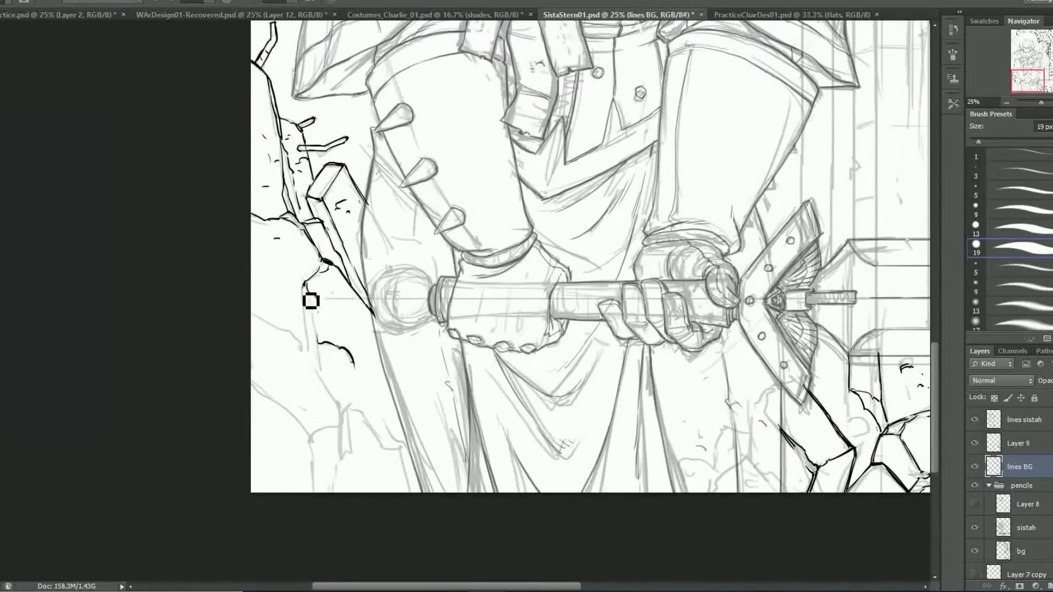
{"action": "left_click_drag", "start_coordinate": [303, 285], "coordinate": [310, 351]}
{"action": "left_click_drag", "start_coordinate": [252, 311], "coordinate": [338, 408]}
{"action": "mouse_move", "coordinate": [253, 383]}
{"action": "left_mouse_down"}
{"action": "mouse_move", "coordinate": [310, 436]}
{"action": "mouse_move", "coordinate": [339, 408]}
{"action": "mouse_move", "coordinate": [341, 453]}
{"action": "left_mouse_up"}
{"action": "left_click_drag", "start_coordinate": [348, 406], "coordinate": [419, 481]}
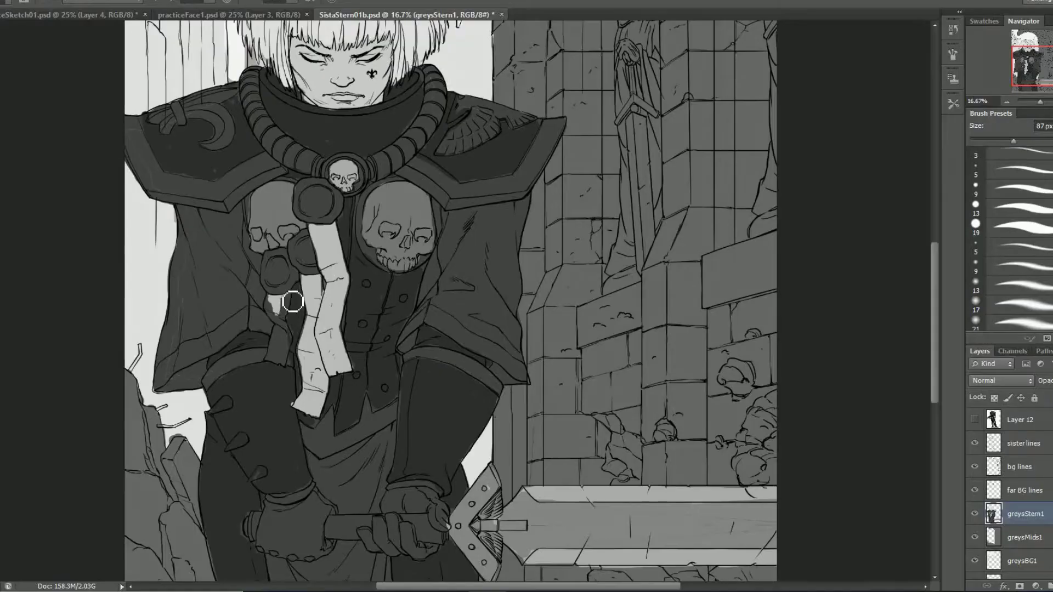
{"action": "mouse_move", "coordinate": [292, 301]}
{"action": "left_mouse_down"}
{"action": "mouse_move", "coordinate": [276, 326]}
{"action": "mouse_move", "coordinate": [285, 356]}
{"action": "left_mouse_up"}
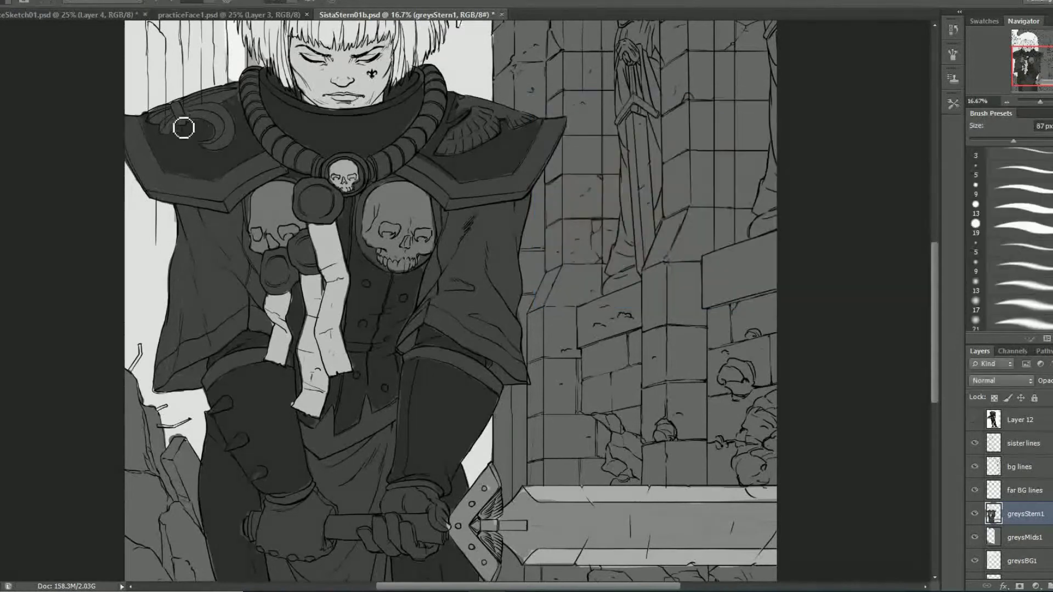
Lighten the left pad's top edge and paint light grey feathers on the right shoulder's wing emblem.
{"action": "mouse_move", "coordinate": [183, 124]}
{"action": "left_mouse_down"}
{"action": "mouse_move", "coordinate": [211, 98]}
{"action": "mouse_move", "coordinate": [167, 116]}
{"action": "mouse_move", "coordinate": [214, 104]}
{"action": "mouse_move", "coordinate": [231, 146]}
{"action": "left_mouse_up"}
{"action": "left_click_drag", "start_coordinate": [460, 143], "coordinate": [466, 112]}
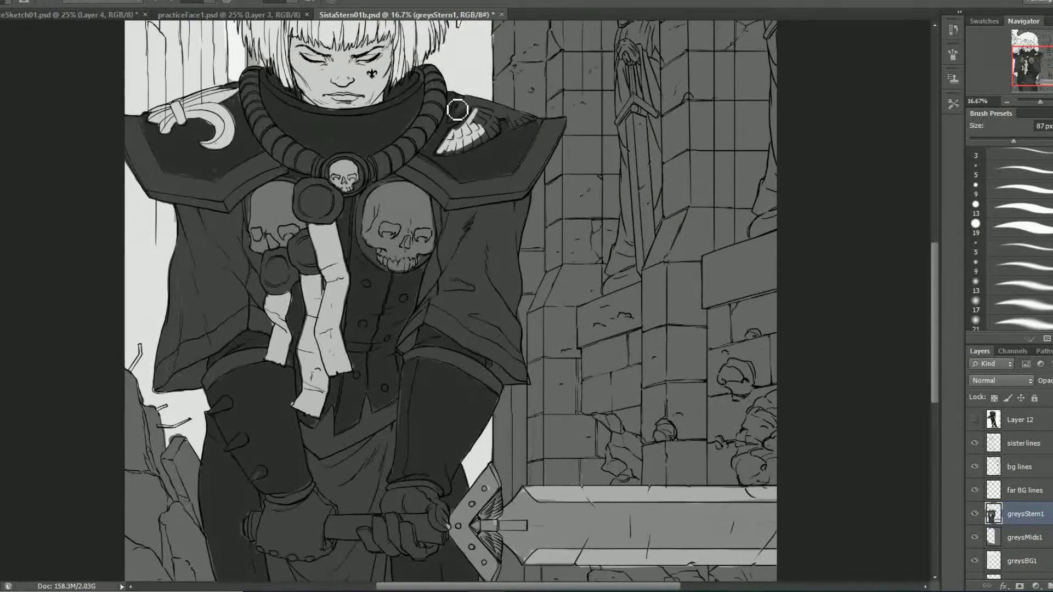
{"action": "left_click_drag", "start_coordinate": [447, 149], "coordinate": [471, 110]}
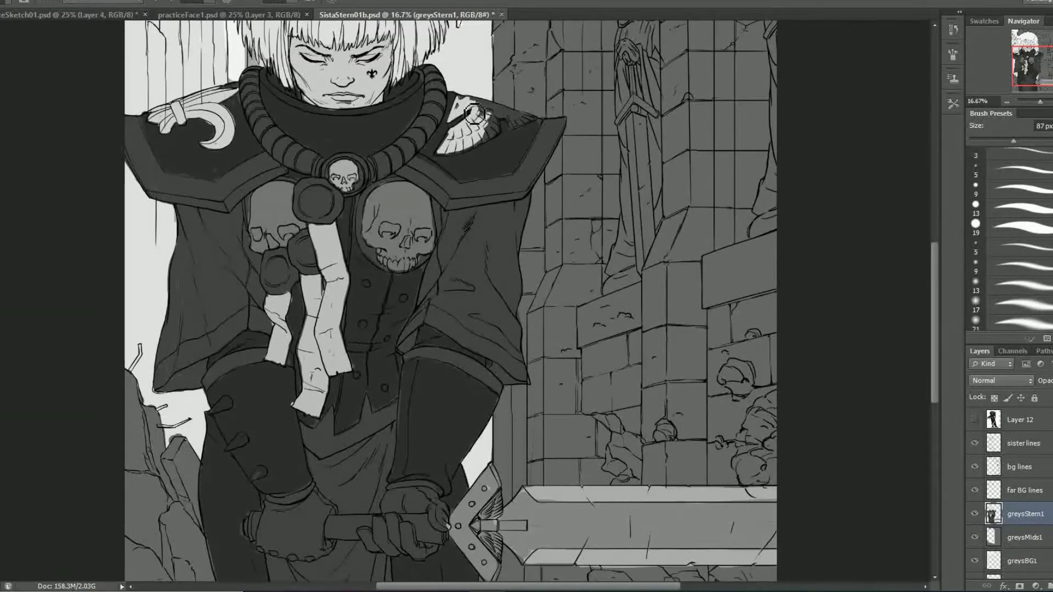
{"action": "mouse_move", "coordinate": [446, 159]}
{"action": "left_mouse_down"}
{"action": "mouse_move", "coordinate": [535, 122]}
{"action": "mouse_move", "coordinate": [493, 124]}
{"action": "mouse_move", "coordinate": [529, 137]}
{"action": "left_mouse_up"}
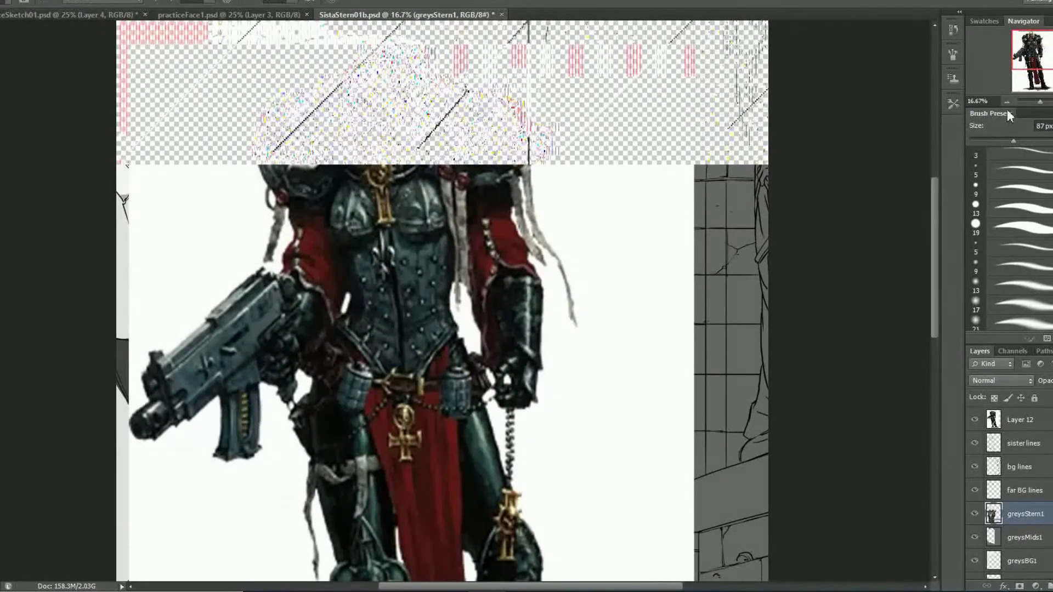
Highlight both shoulder-pad trims and the coat flap edge in lighter grey.
{"action": "key", "text": "Return"}
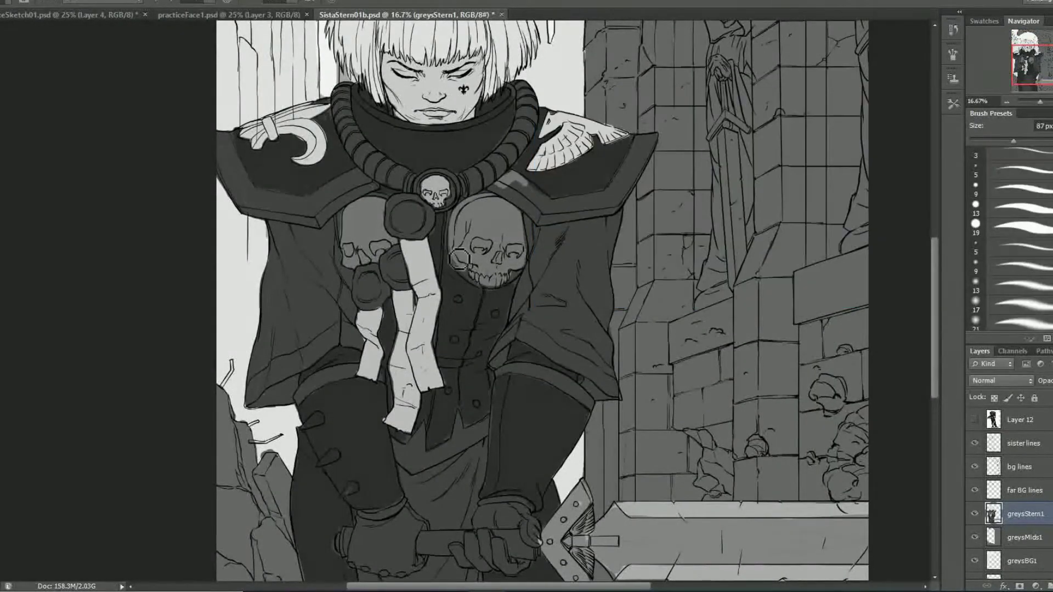
{"action": "left_click_drag", "start_coordinate": [513, 181], "coordinate": [644, 146]}
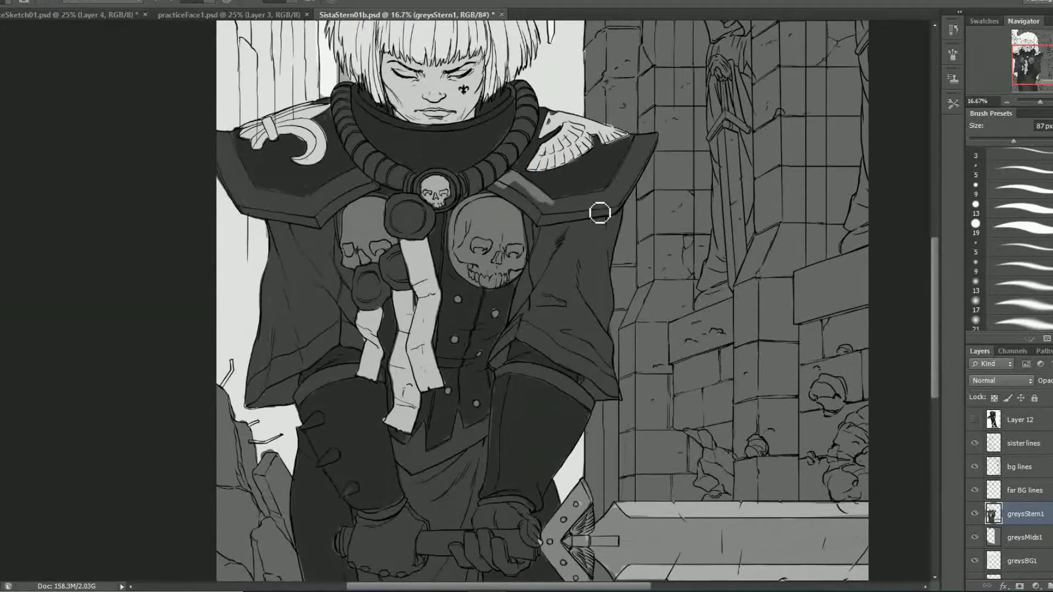
{"action": "mouse_move", "coordinate": [613, 198]}
{"action": "left_mouse_down"}
{"action": "mouse_move", "coordinate": [656, 146]}
{"action": "mouse_move", "coordinate": [607, 207]}
{"action": "mouse_move", "coordinate": [560, 226]}
{"action": "left_mouse_up"}
{"action": "left_click_drag", "start_coordinate": [509, 191], "coordinate": [556, 222]}
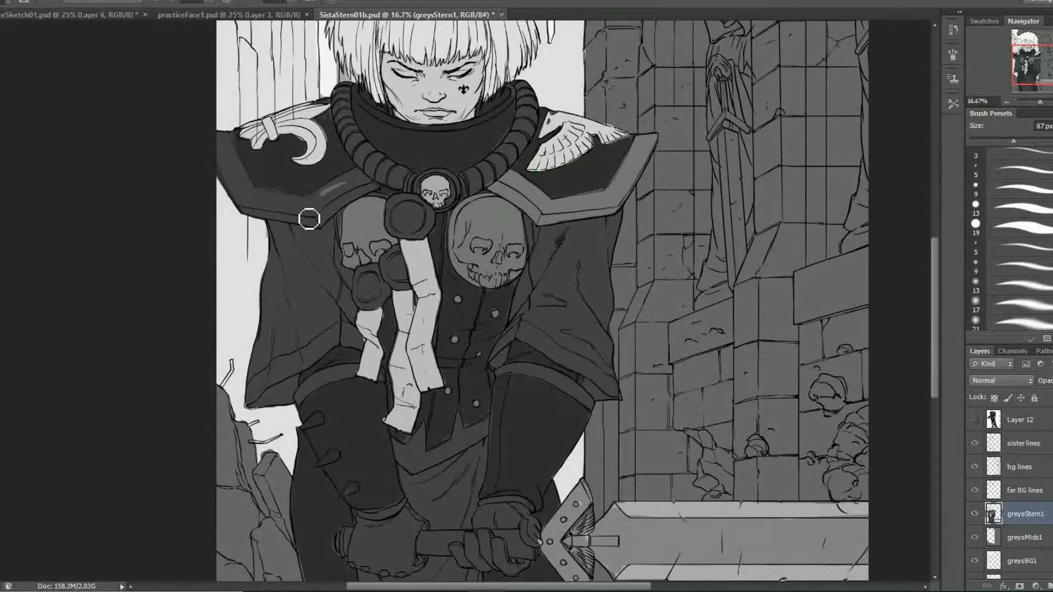
{"action": "left_click_drag", "start_coordinate": [307, 216], "coordinate": [371, 176]}
{"action": "mouse_move", "coordinate": [211, 140]}
{"action": "left_mouse_down"}
{"action": "mouse_move", "coordinate": [281, 226]}
{"action": "mouse_move", "coordinate": [322, 229]}
{"action": "left_mouse_up"}
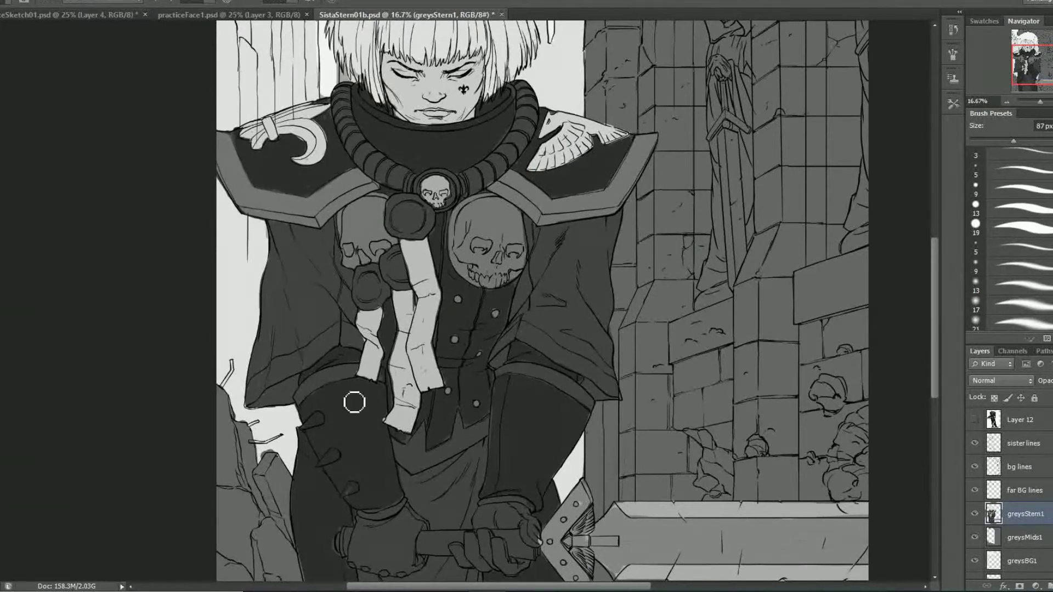
{"action": "left_click_drag", "start_coordinate": [464, 447], "coordinate": [467, 457]}
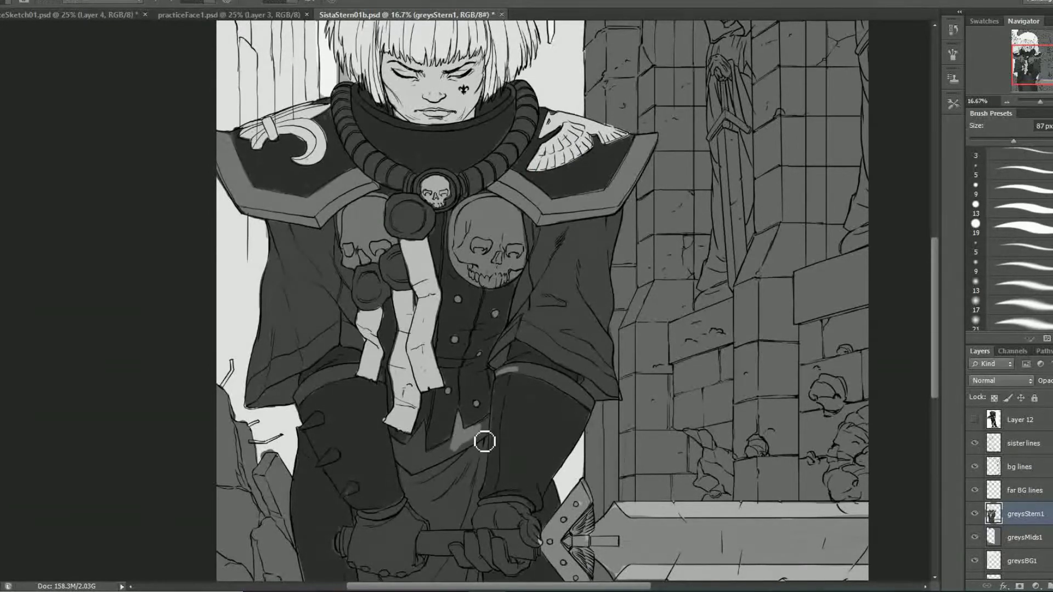
{"action": "left_click_drag", "start_coordinate": [490, 421], "coordinate": [423, 447]}
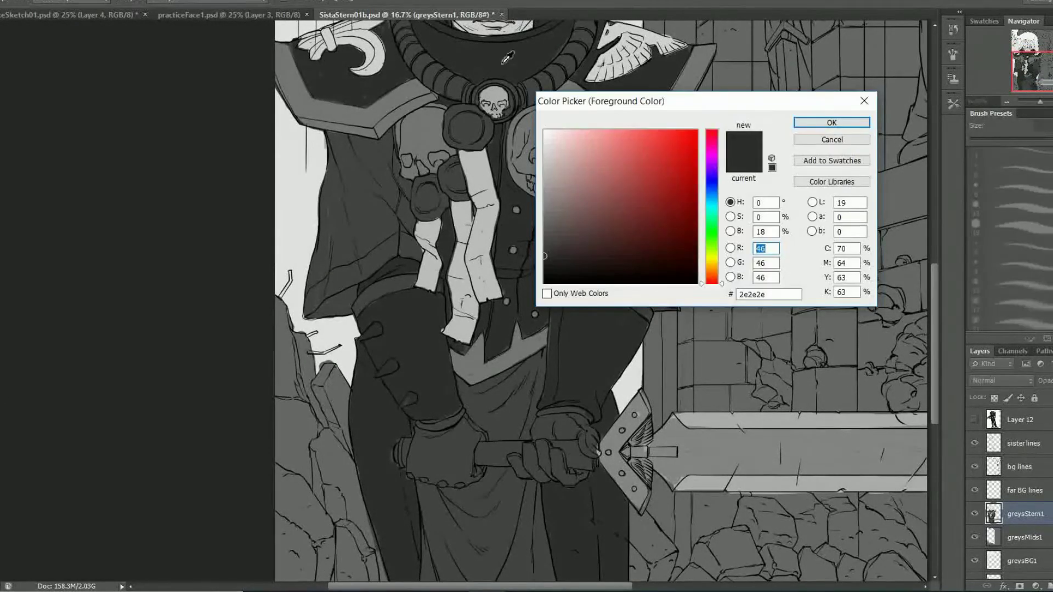
With a dark grey, shade the arm's left edge and the coat near the sword guard.
{"action": "left_click", "coordinate": [831, 122]}
{"action": "mouse_move", "coordinate": [369, 451]}
{"action": "left_mouse_down"}
{"action": "mouse_move", "coordinate": [357, 416]}
{"action": "mouse_move", "coordinate": [369, 373]}
{"action": "mouse_move", "coordinate": [400, 489]}
{"action": "mouse_move", "coordinate": [369, 477]}
{"action": "mouse_move", "coordinate": [386, 570]}
{"action": "left_mouse_up"}
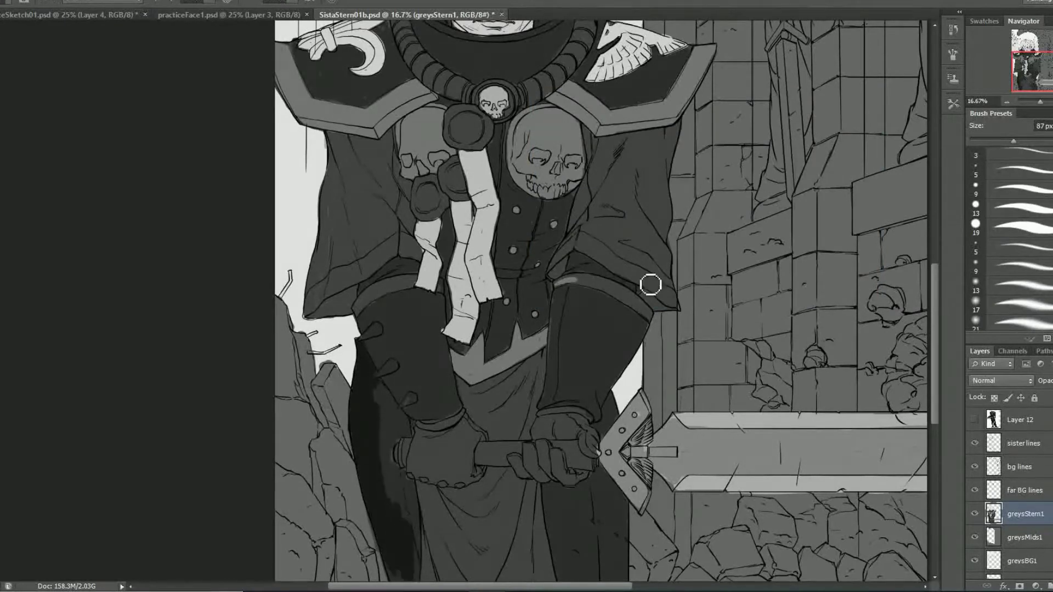
{"action": "scroll", "coordinate": [413, 521], "scroll_direction": "down", "scroll_amount": 2}
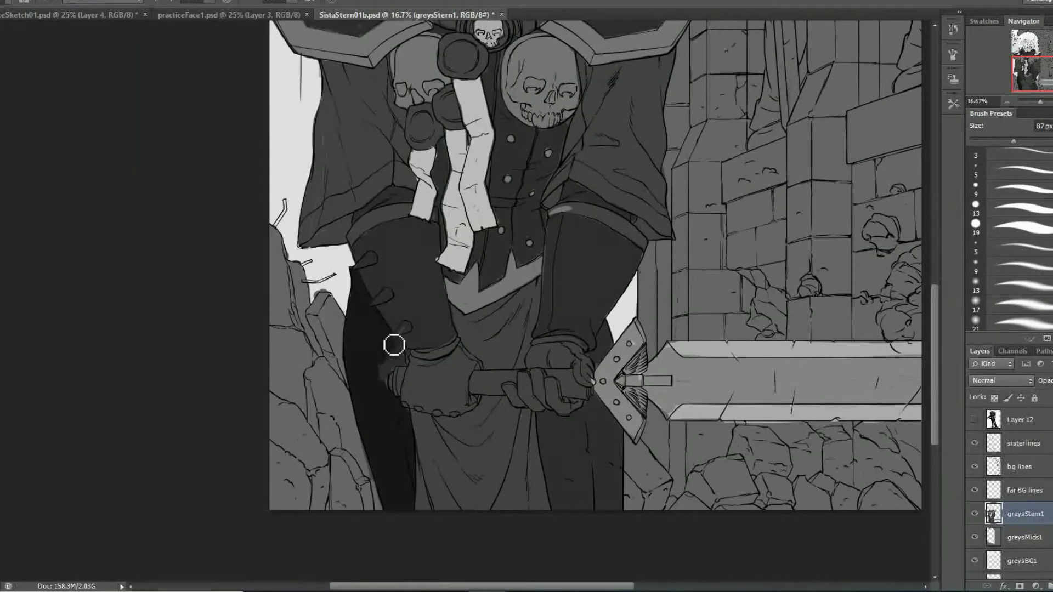
{"action": "mouse_move", "coordinate": [554, 438]}
{"action": "left_mouse_down"}
{"action": "mouse_move", "coordinate": [566, 526]}
{"action": "mouse_move", "coordinate": [625, 437]}
{"action": "mouse_move", "coordinate": [555, 444]}
{"action": "mouse_move", "coordinate": [584, 452]}
{"action": "left_mouse_up"}
{"action": "scroll", "coordinate": [462, 172], "scroll_direction": "up", "scroll_amount": 5}
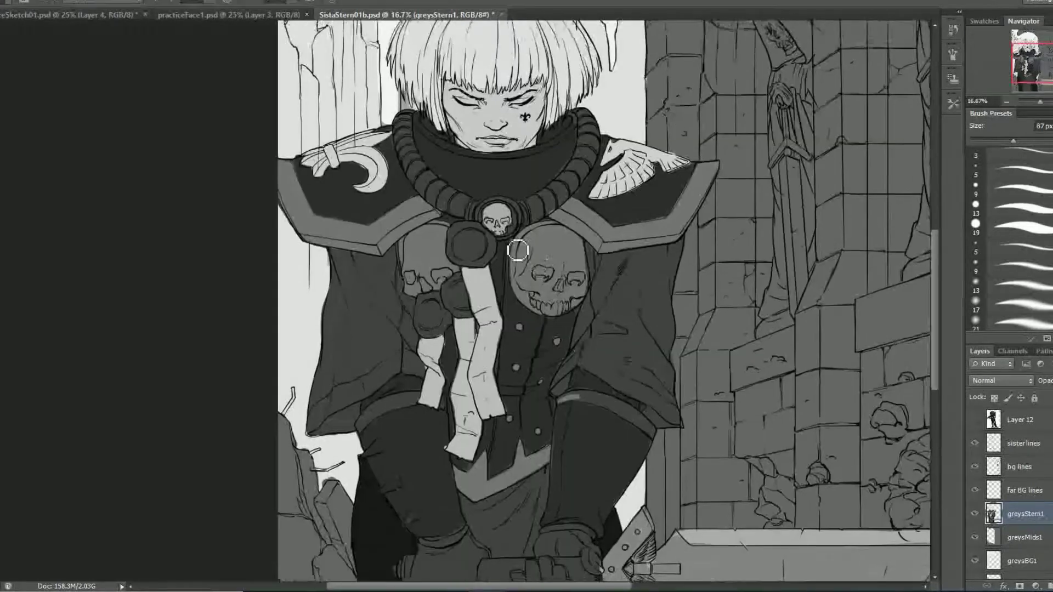
Darken the neck under the chin, the collar's inner edge, and both shoulder pads.
{"action": "mouse_move", "coordinate": [462, 172]}
{"action": "left_mouse_down"}
{"action": "mouse_move", "coordinate": [527, 159]}
{"action": "mouse_move", "coordinate": [468, 160]}
{"action": "left_mouse_up"}
{"action": "mouse_move", "coordinate": [573, 130]}
{"action": "left_mouse_down"}
{"action": "mouse_move", "coordinate": [554, 159]}
{"action": "mouse_move", "coordinate": [497, 184]}
{"action": "mouse_move", "coordinate": [525, 207]}
{"action": "left_mouse_up"}
{"action": "mouse_move", "coordinate": [622, 206]}
{"action": "left_mouse_down"}
{"action": "mouse_move", "coordinate": [665, 181]}
{"action": "mouse_move", "coordinate": [686, 185]}
{"action": "mouse_move", "coordinate": [614, 215]}
{"action": "left_mouse_up"}
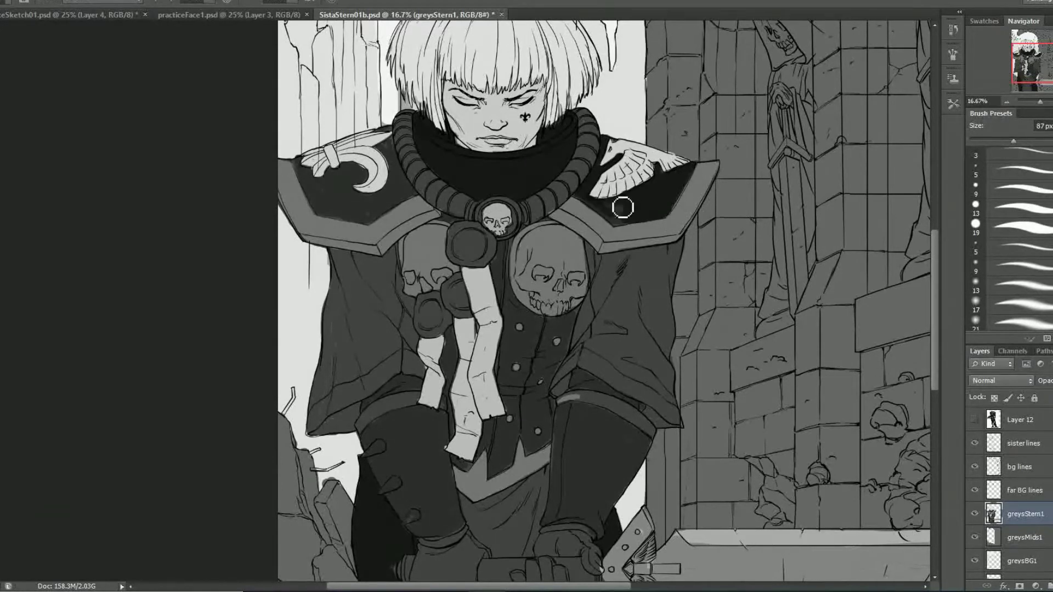
{"action": "mouse_move", "coordinate": [329, 180]}
{"action": "left_mouse_down"}
{"action": "mouse_move", "coordinate": [383, 206]}
{"action": "mouse_move", "coordinate": [362, 204]}
{"action": "mouse_move", "coordinate": [421, 201]}
{"action": "left_mouse_up"}
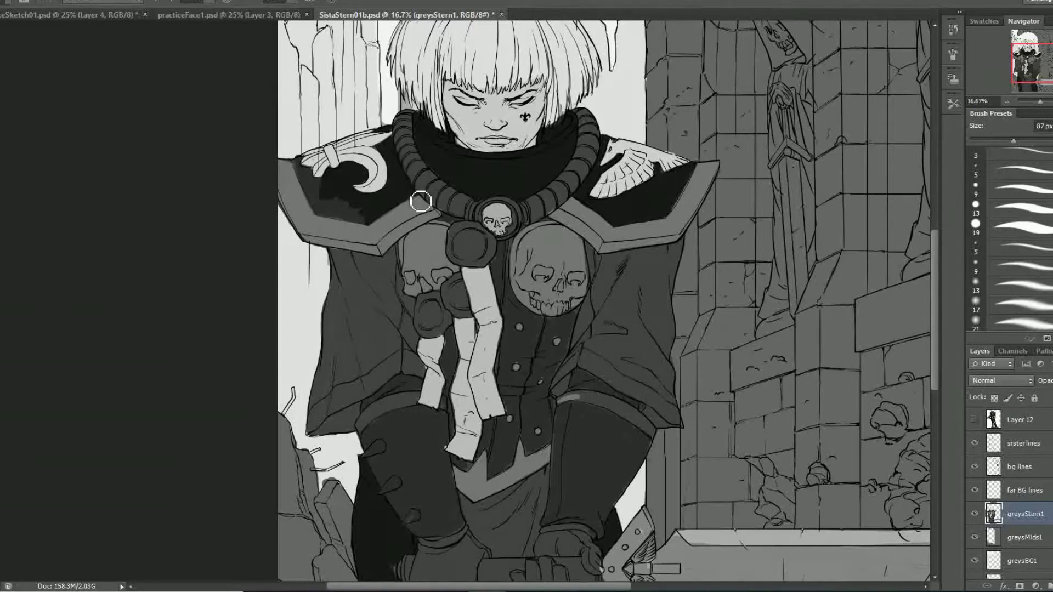
{"action": "left_click_drag", "start_coordinate": [302, 167], "coordinate": [334, 222]}
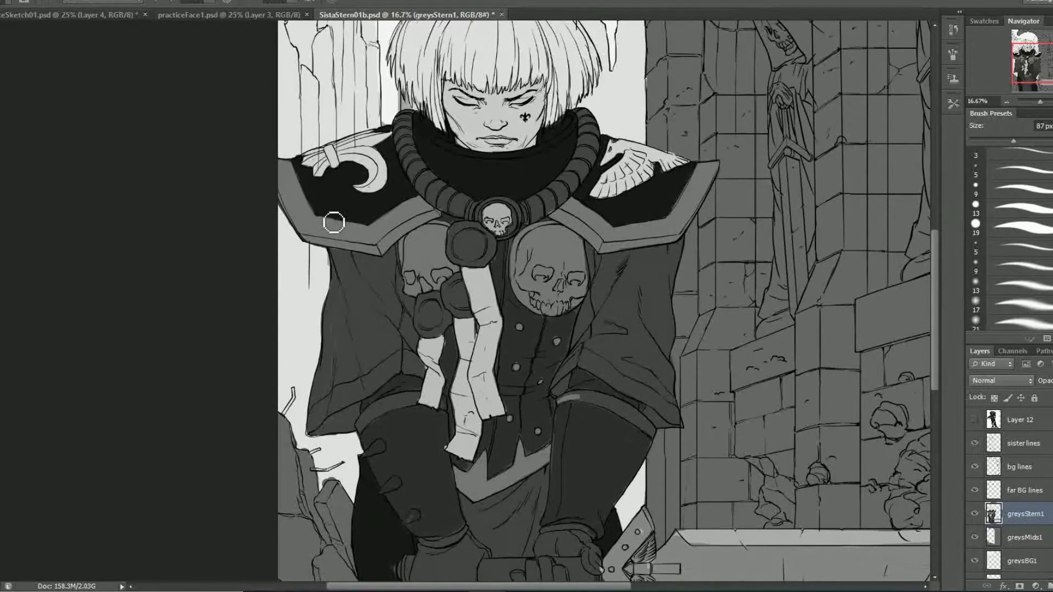
Pick a lighter grey and repaint both chest skulls evenly.
{"action": "left_click", "coordinate": [393, 404]}
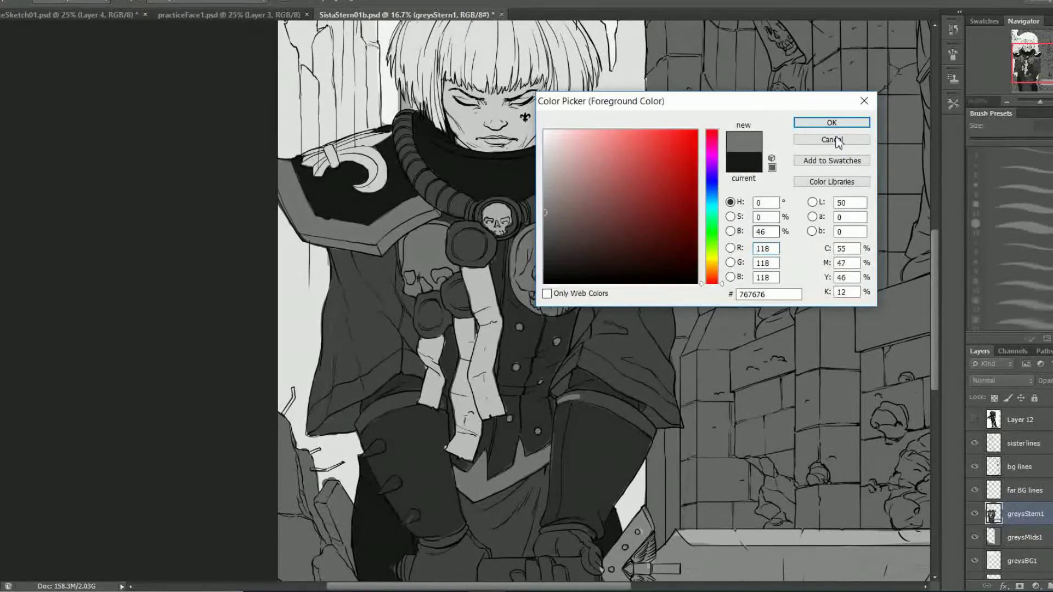
{"action": "key", "text": "Return"}
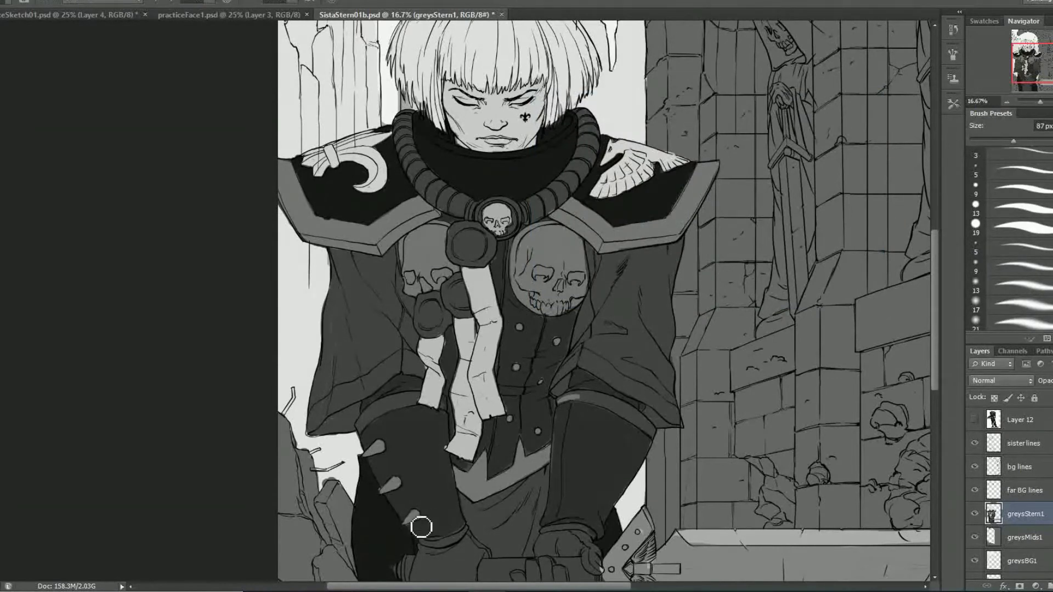
{"action": "key", "text": "Return"}
{"action": "left_click_drag", "start_coordinate": [408, 250], "coordinate": [431, 241]}
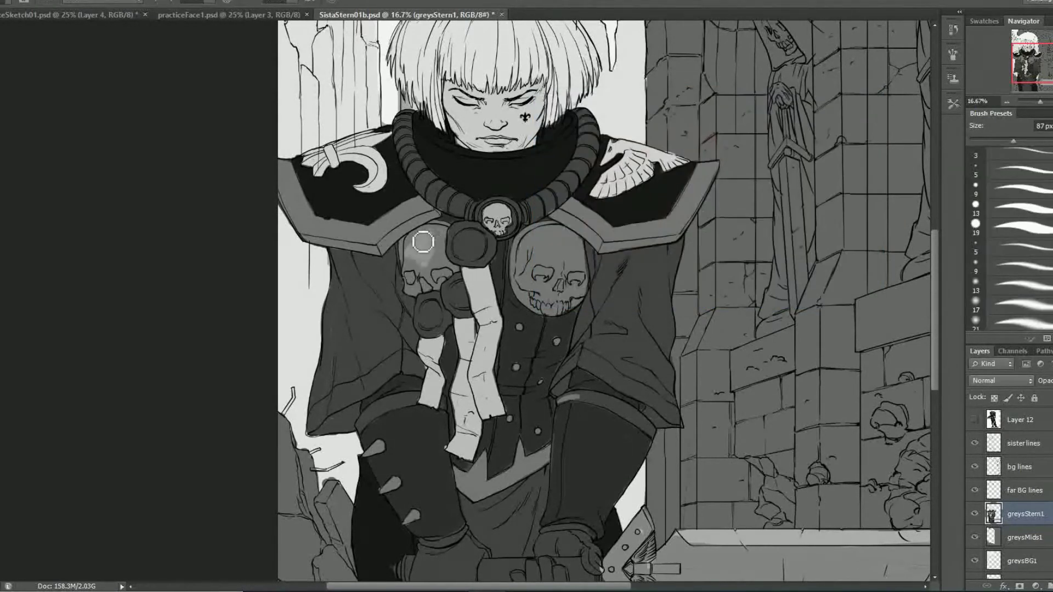
{"action": "left_click_drag", "start_coordinate": [436, 282], "coordinate": [422, 296]}
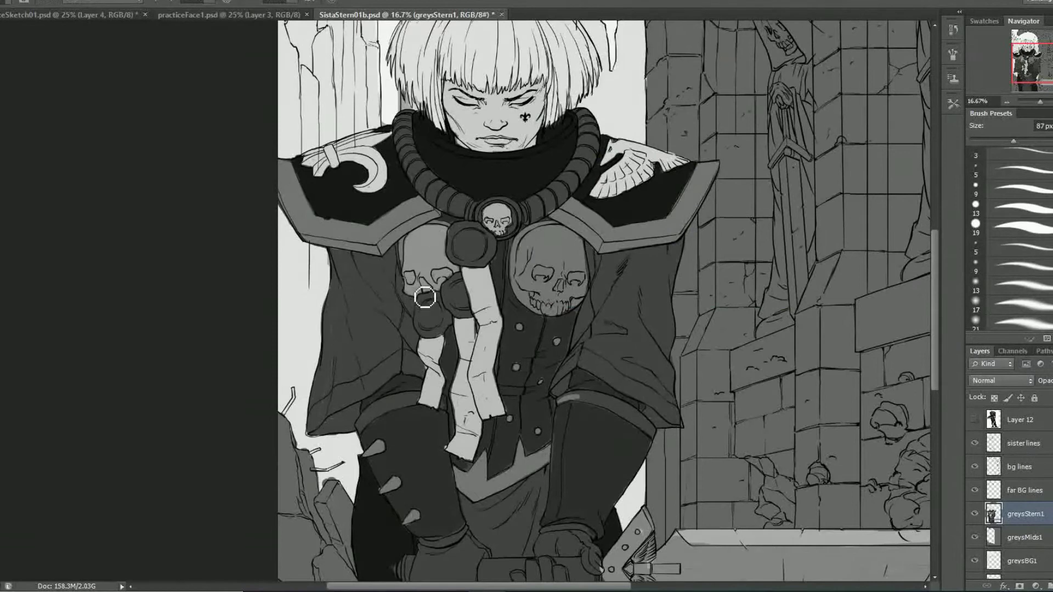
{"action": "mouse_move", "coordinate": [548, 236]}
{"action": "left_mouse_down"}
{"action": "mouse_move", "coordinate": [575, 242]}
{"action": "mouse_move", "coordinate": [532, 263]}
{"action": "mouse_move", "coordinate": [592, 296]}
{"action": "mouse_move", "coordinate": [549, 318]}
{"action": "left_mouse_up"}
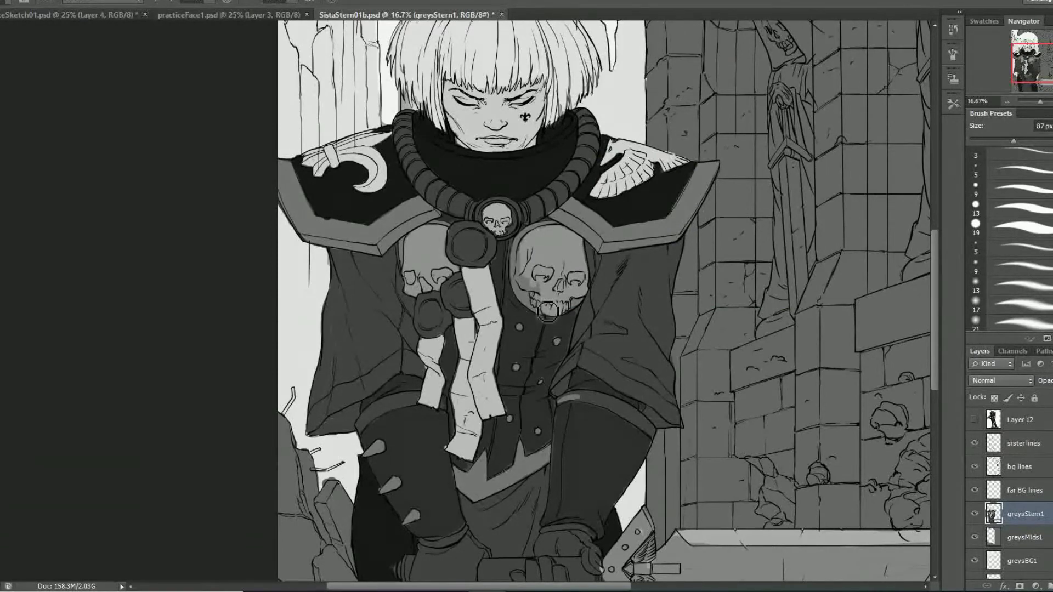
{"action": "left_click_drag", "start_coordinate": [526, 263], "coordinate": [542, 295]}
{"action": "key", "text": "Return"}
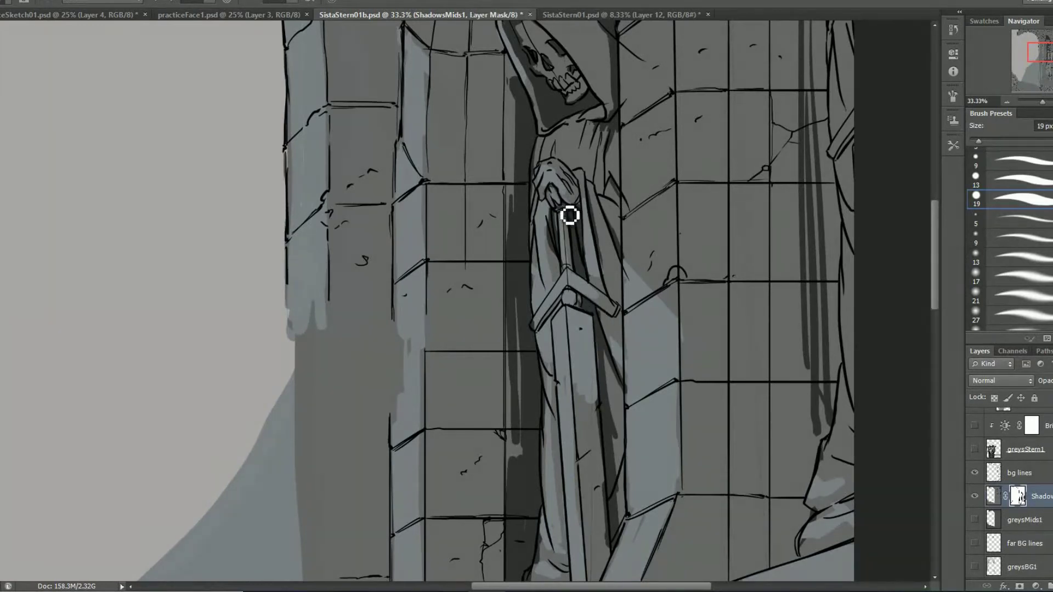
On the ShadowsMids1 layer, try dark hatching above the hood and undo the unwanted strokes.
{"action": "key", "text": "ctrl+2"}
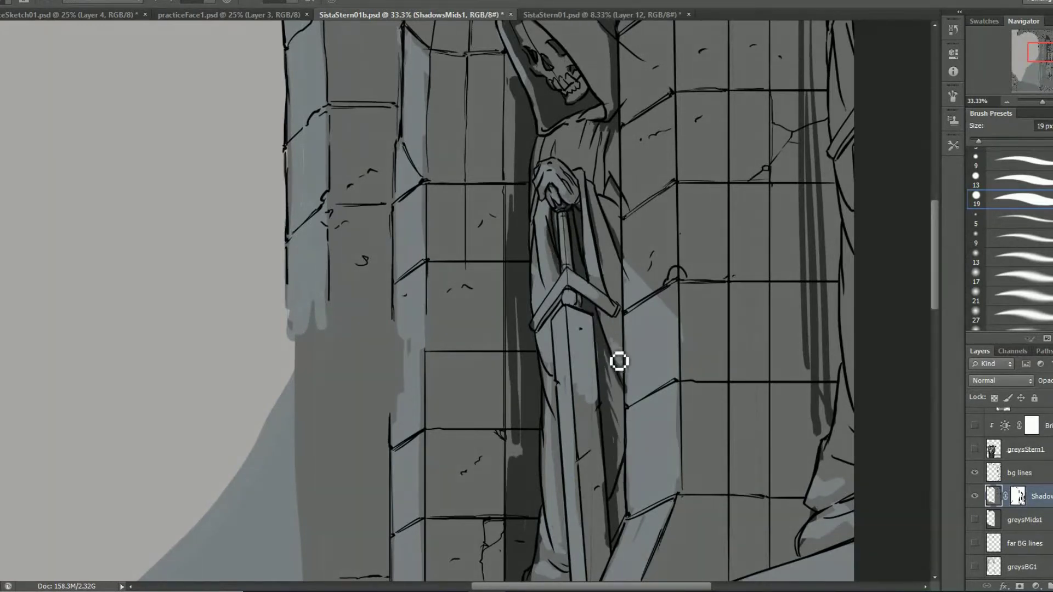
{"action": "scroll", "coordinate": [618, 361], "scroll_direction": "down", "scroll_amount": 3}
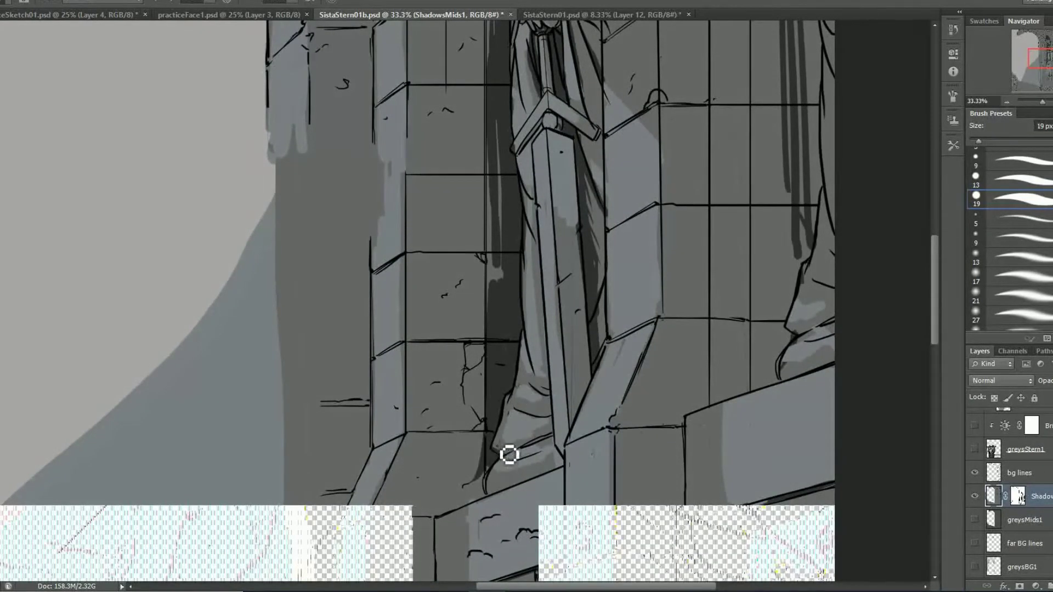
{"action": "scroll", "coordinate": [482, 203], "scroll_direction": "up", "scroll_amount": 6}
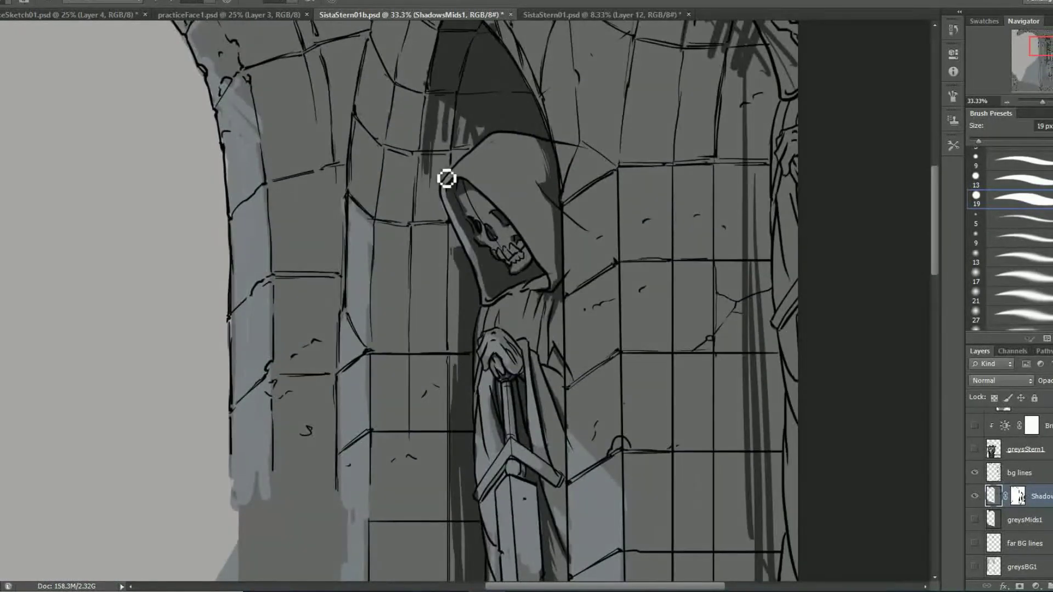
{"action": "left_click_drag", "start_coordinate": [446, 178], "coordinate": [446, 148]}
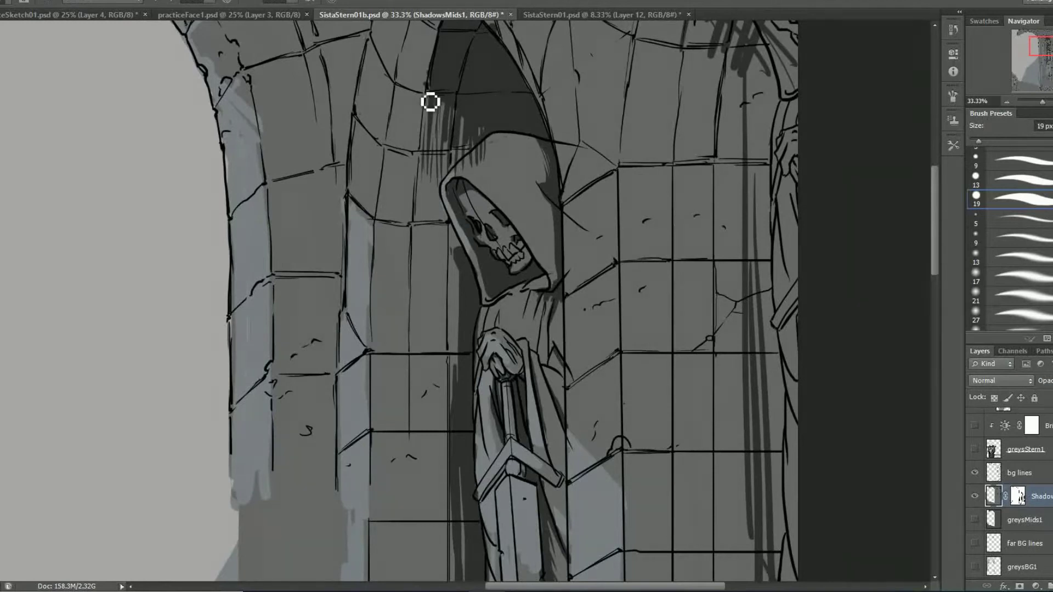
{"action": "key", "text": "ctrl+alt+z"}
{"action": "key", "text": "ctrl+alt+z"}
{"action": "key", "text": "period"}
{"action": "key", "text": "period"}
{"action": "key", "text": "period"}
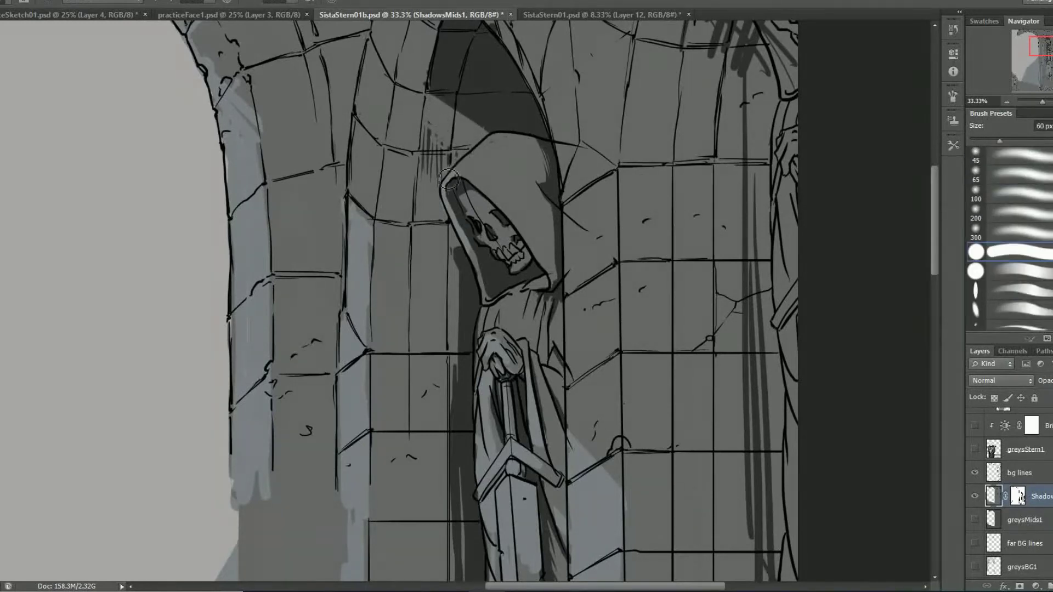
{"action": "scroll", "coordinate": [406, 265], "scroll_direction": "down", "scroll_amount": 4}
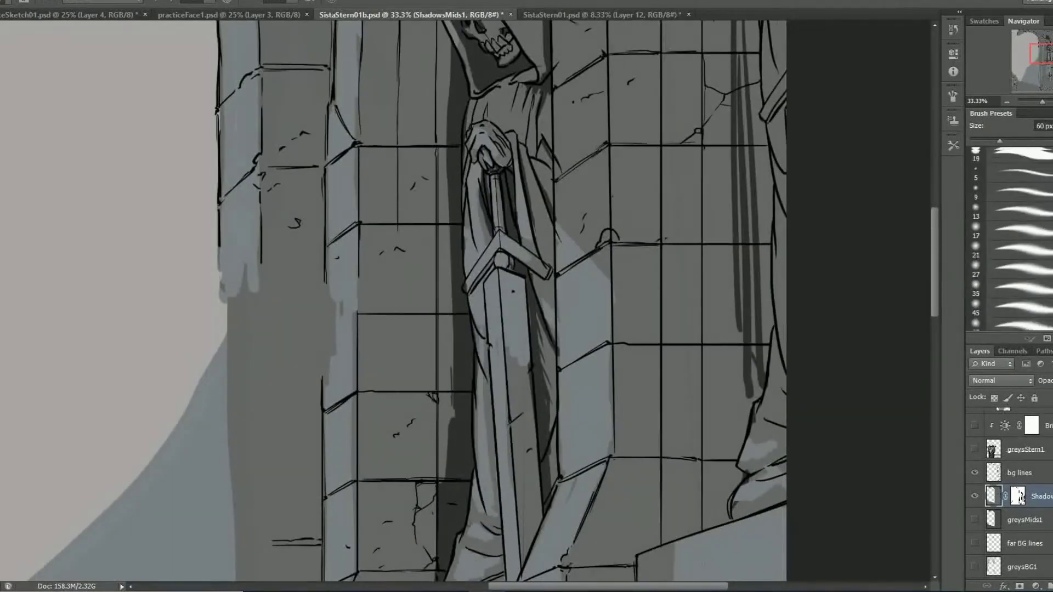
{"action": "scroll", "coordinate": [395, 234], "scroll_direction": "up", "scroll_amount": 4}
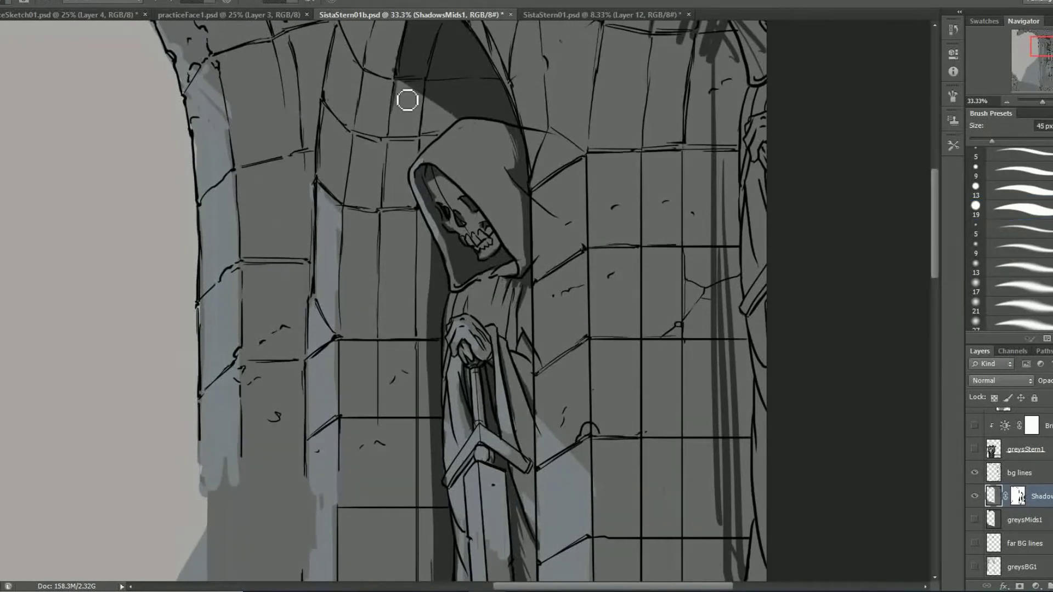
{"action": "left_click_drag", "start_coordinate": [414, 135], "coordinate": [453, 143]}
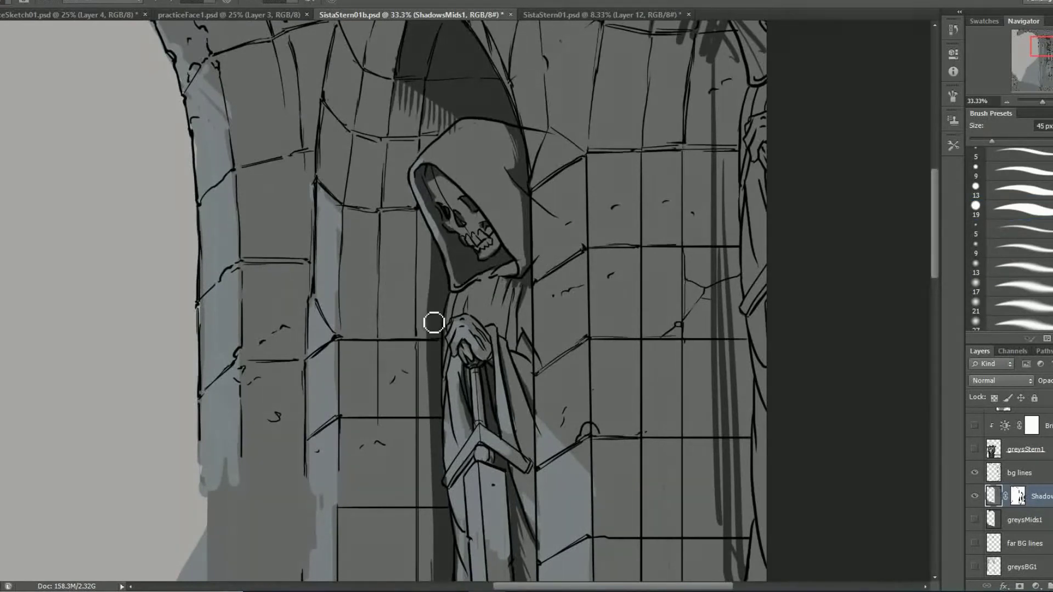
{"action": "key", "text": "ctrl+z"}
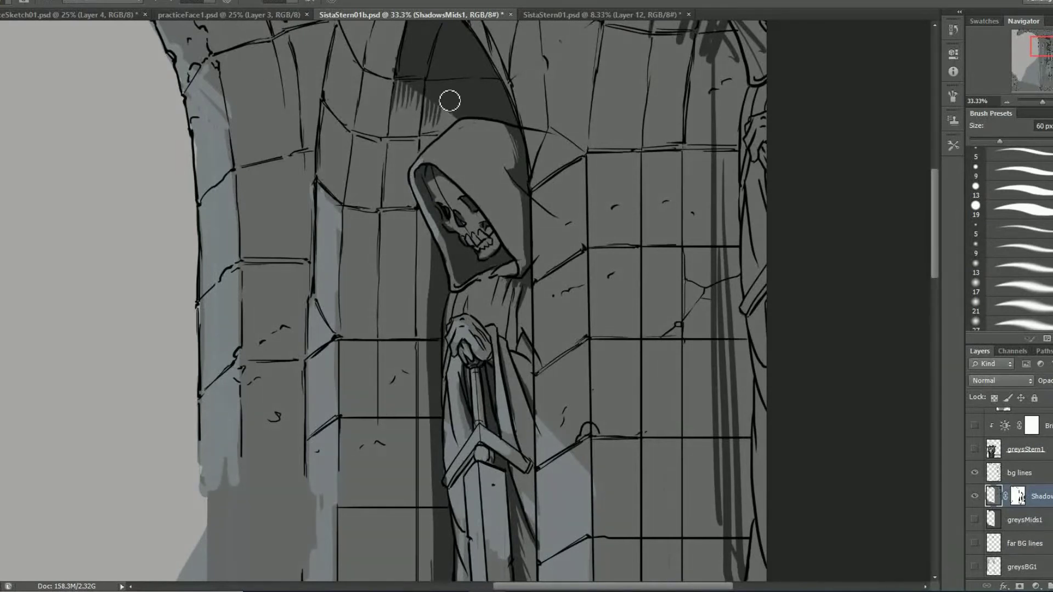
Hatch the shadow beside the cloak hem and darken the arch shadow around the hood.
{"action": "scroll", "coordinate": [433, 268], "scroll_direction": "down", "scroll_amount": 3}
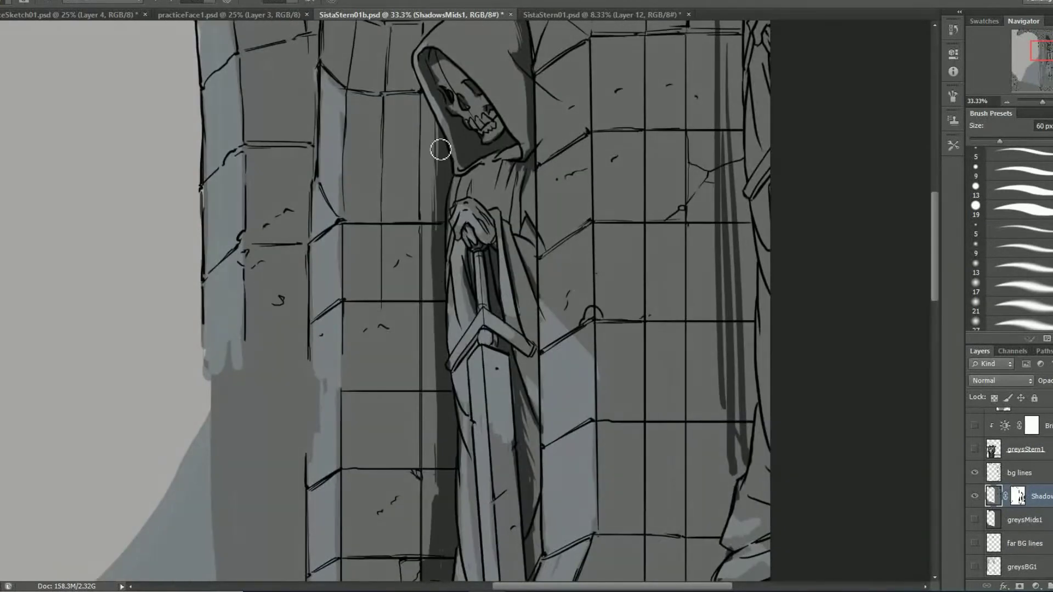
{"action": "scroll", "coordinate": [438, 146], "scroll_direction": "up", "scroll_amount": 1}
{"action": "scroll", "coordinate": [438, 230], "scroll_direction": "down", "scroll_amount": 5}
{"action": "scroll", "coordinate": [418, 473], "scroll_direction": "down", "scroll_amount": 4}
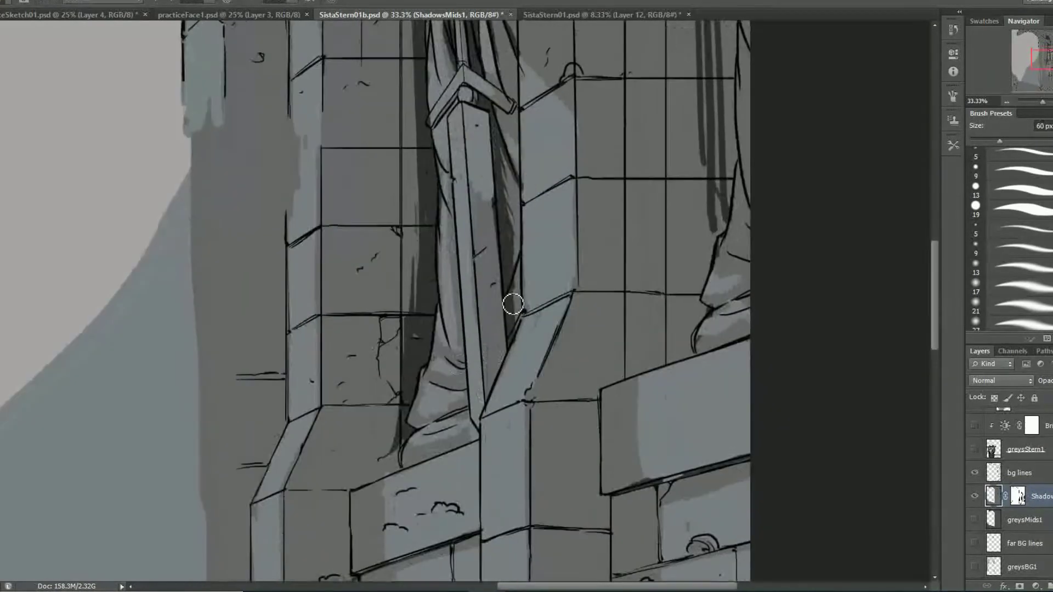
{"action": "mouse_move", "coordinate": [398, 373]}
{"action": "left_mouse_down"}
{"action": "mouse_move", "coordinate": [390, 388]}
{"action": "mouse_move", "coordinate": [417, 441]}
{"action": "left_mouse_up"}
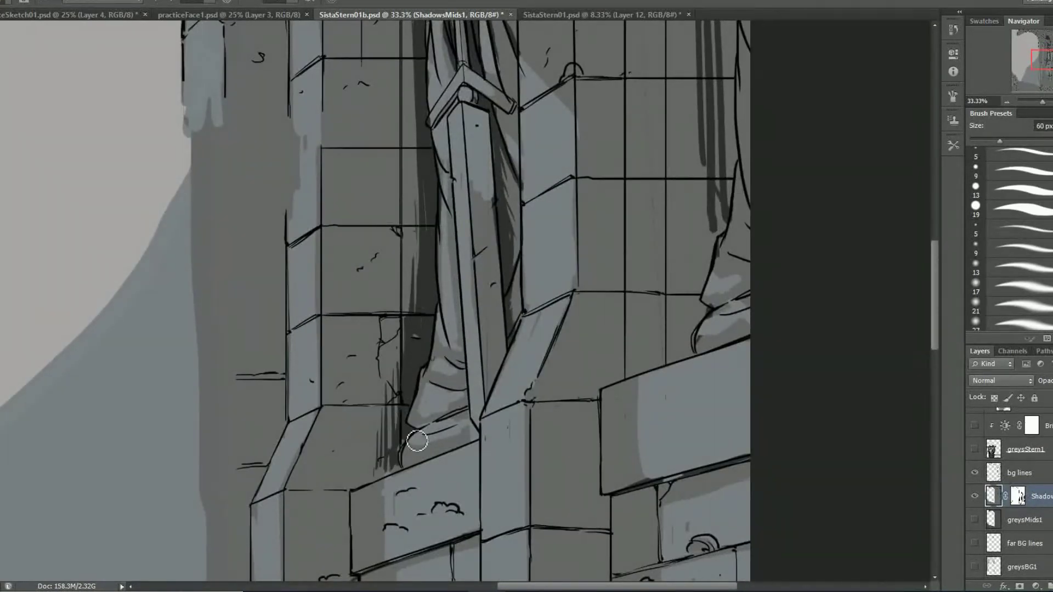
{"action": "key", "text": "ctrl+minus"}
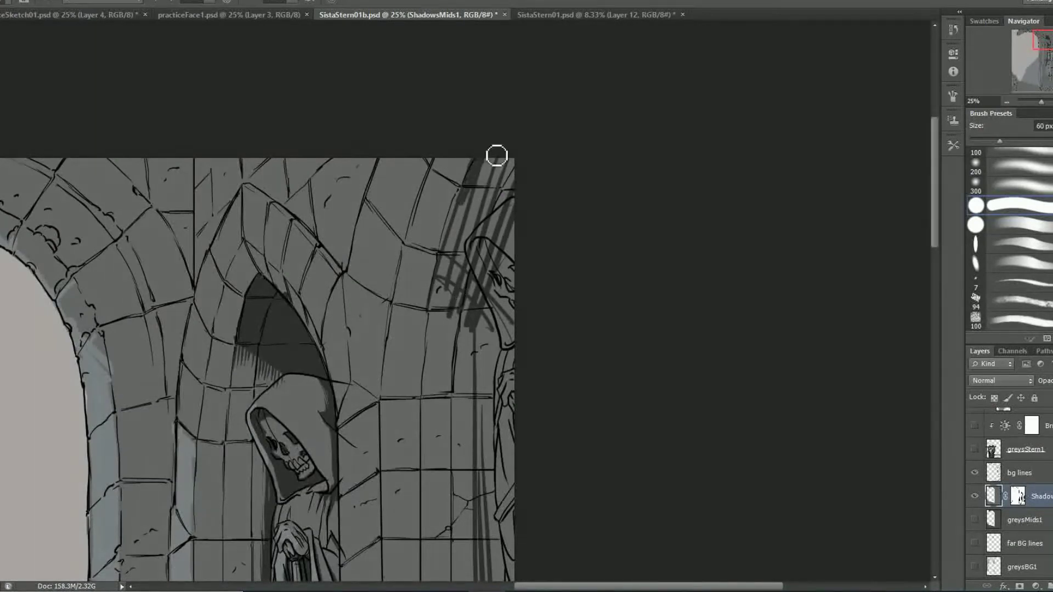
{"action": "mouse_move", "coordinate": [495, 155]}
{"action": "left_mouse_down"}
{"action": "mouse_move", "coordinate": [458, 266]}
{"action": "mouse_move", "coordinate": [517, 296]}
{"action": "left_mouse_up"}
Hatch the shadow along the right pillar, sample a shadow tone, and switch to the layer mask.
{"action": "scroll", "coordinate": [519, 356], "scroll_direction": "down", "scroll_amount": 3}
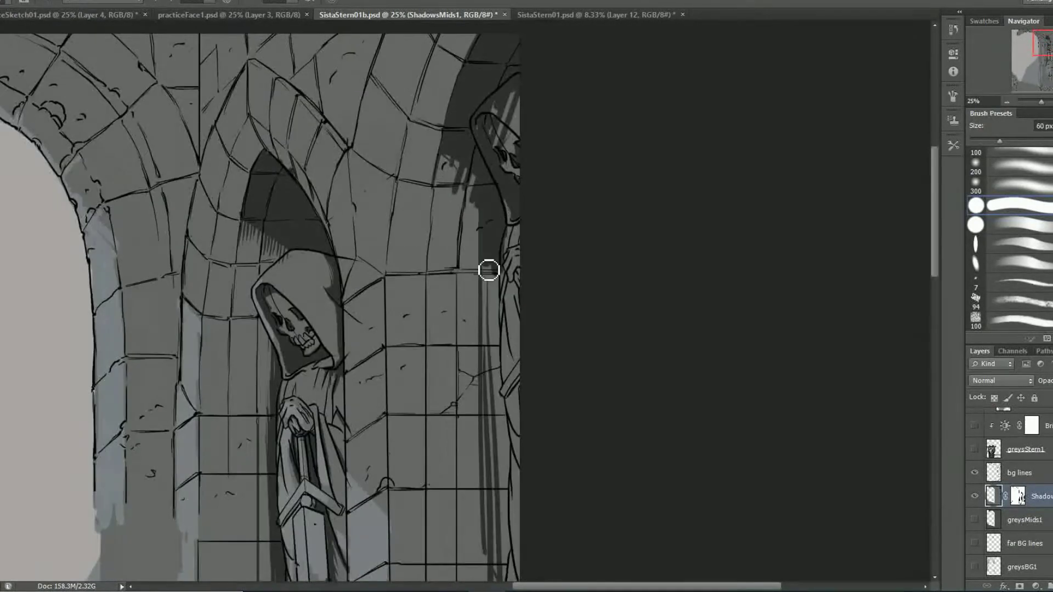
{"action": "scroll", "coordinate": [486, 270], "scroll_direction": "down", "scroll_amount": 3}
{"action": "scroll", "coordinate": [487, 277], "scroll_direction": "down", "scroll_amount": 3}
{"action": "scroll", "coordinate": [460, 382], "scroll_direction": "up", "scroll_amount": 4}
{"action": "scroll", "coordinate": [432, 412], "scroll_direction": "up", "scroll_amount": 4}
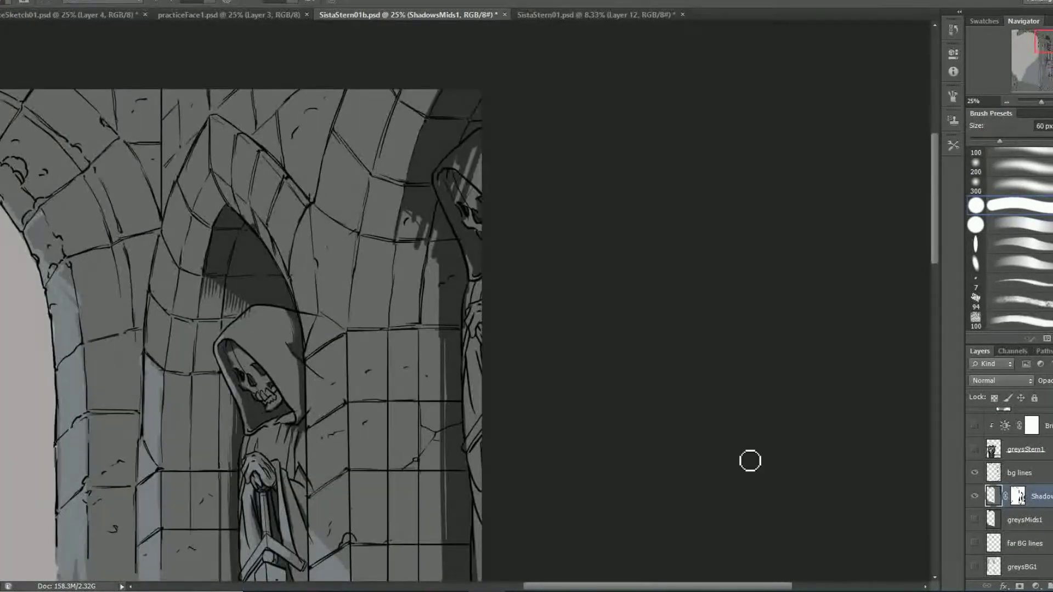
{"action": "scroll", "coordinate": [470, 274], "scroll_direction": "down", "scroll_amount": 2}
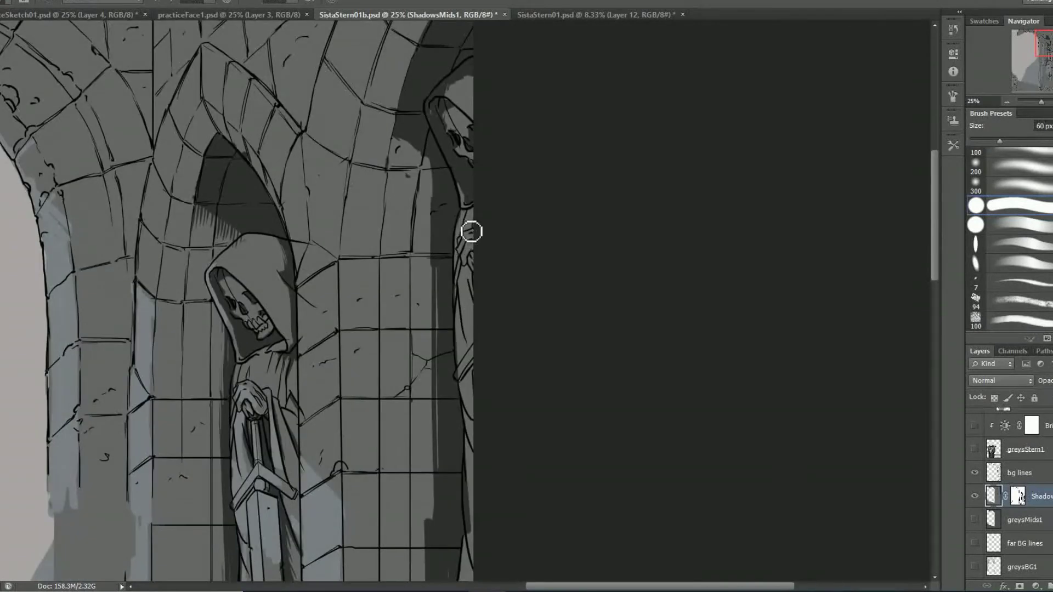
{"action": "scroll", "coordinate": [470, 228], "scroll_direction": "down", "scroll_amount": 3}
{"action": "scroll", "coordinate": [406, 213], "scroll_direction": "up", "scroll_amount": 4}
{"action": "mouse_move", "coordinate": [390, 188]}
{"action": "left_mouse_down"}
{"action": "mouse_move", "coordinate": [404, 186]}
{"action": "mouse_move", "coordinate": [430, 251]}
{"action": "mouse_move", "coordinate": [436, 316]}
{"action": "left_mouse_up"}
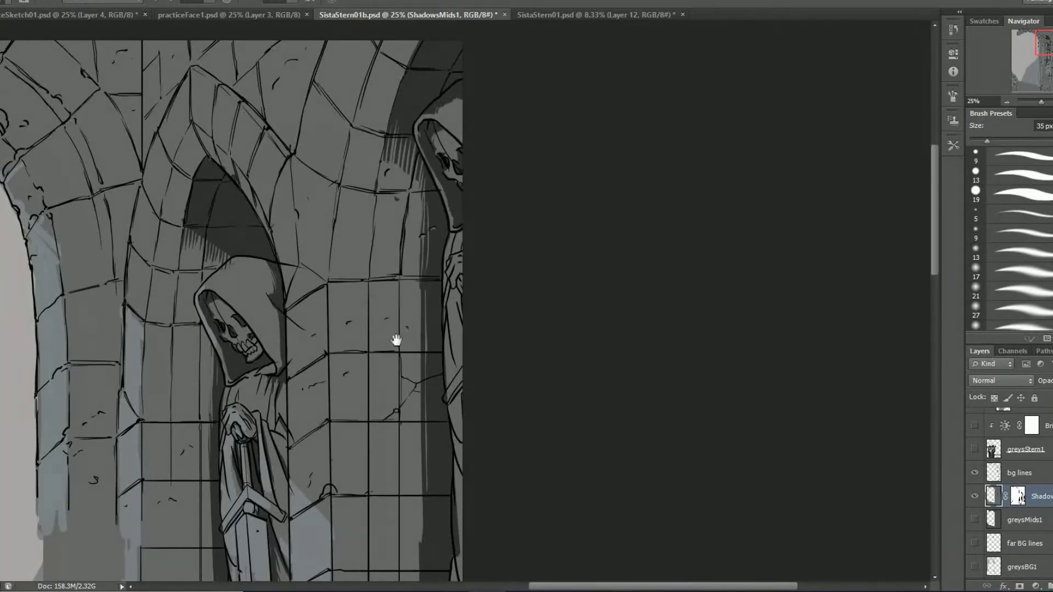
{"action": "left_click_drag", "start_coordinate": [396, 340], "coordinate": [378, 257]}
{"action": "scroll", "coordinate": [403, 362], "scroll_direction": "down", "scroll_amount": 3}
{"action": "left_click", "coordinate": [412, 366], "text": "alt"}
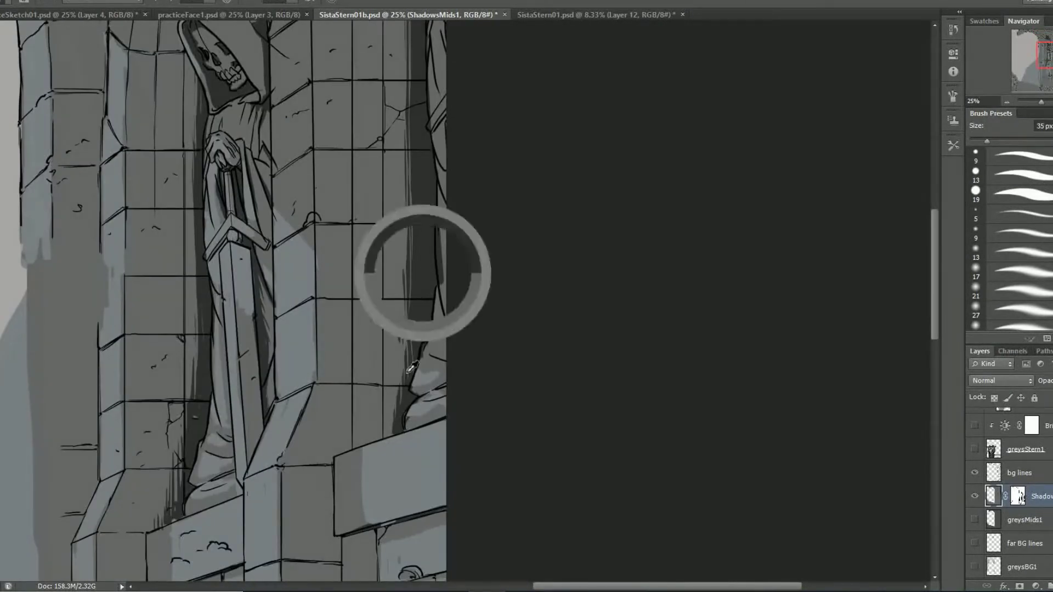
{"action": "key", "text": "ctrl+backslash"}
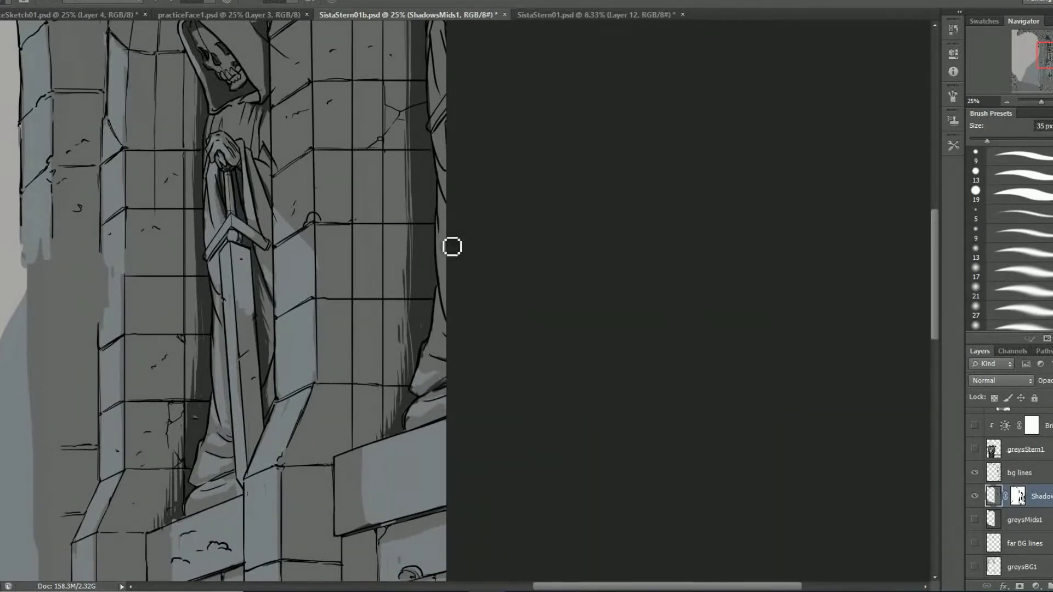
Reveal the hidden armored figure and her line art, and set the shadow layer to Multiply.
{"action": "key", "text": "ctrl+0"}
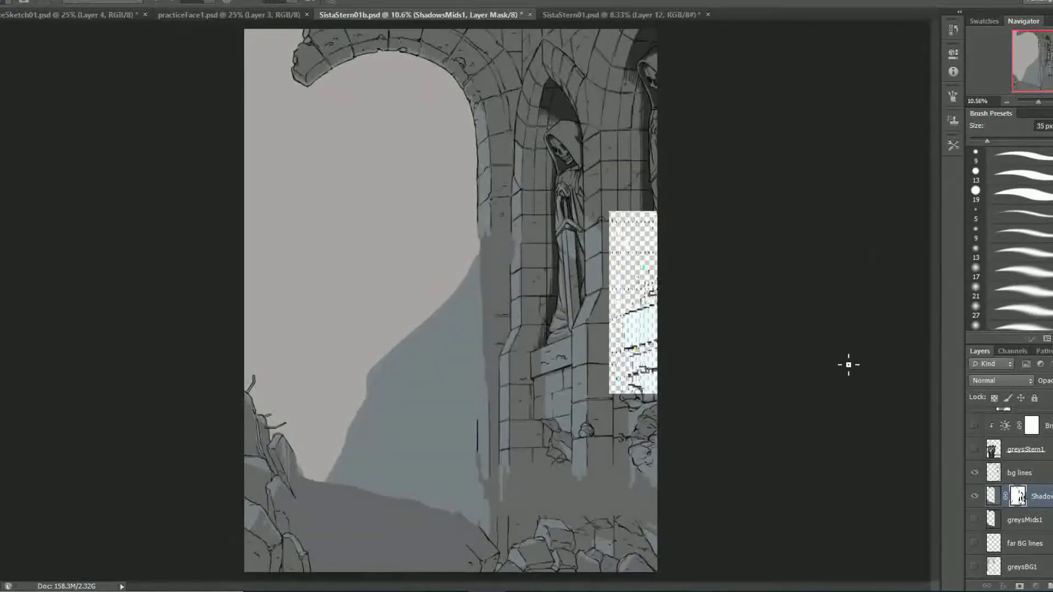
{"action": "key", "text": "ctrl+2"}
{"action": "left_click", "coordinate": [975, 496], "text": "alt"}
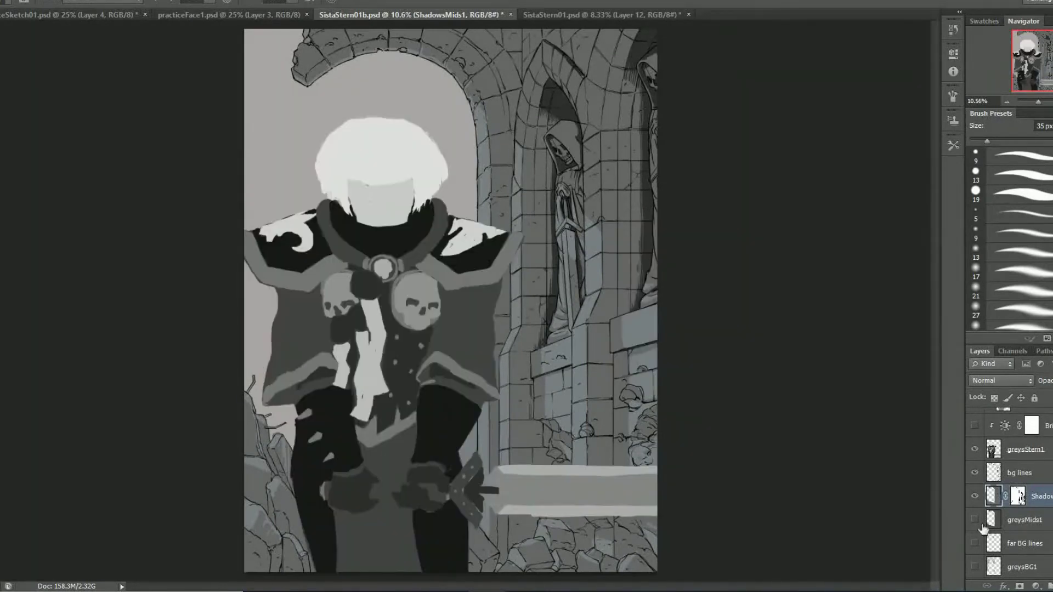
{"action": "left_click", "coordinate": [1000, 380]}
{"action": "left_click", "coordinate": [987, 50]}
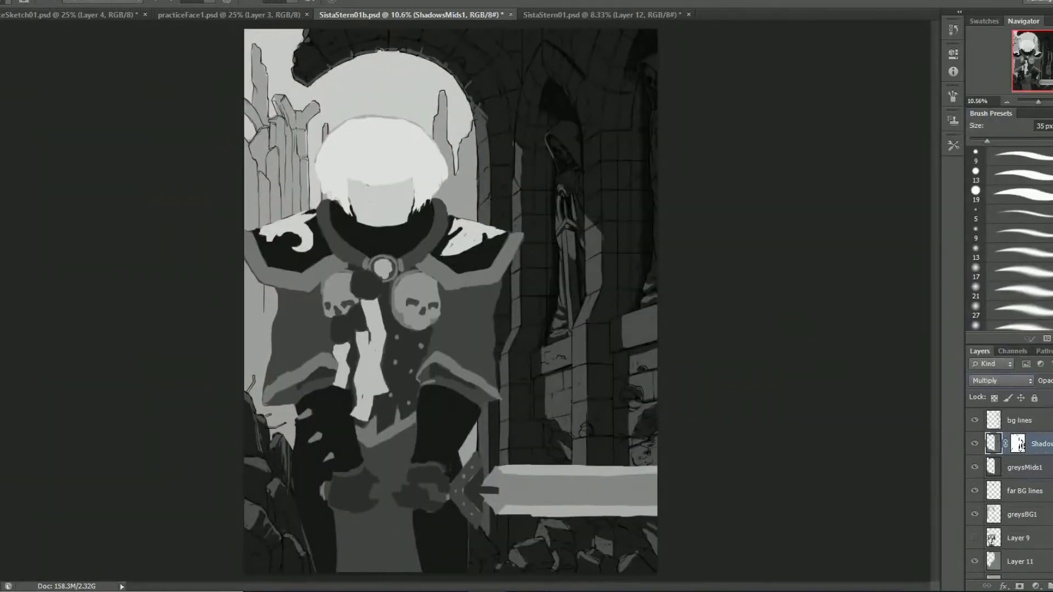
{"action": "scroll", "coordinate": [998, 471], "scroll_direction": "up", "scroll_amount": 5}
{"action": "left_click", "coordinate": [974, 463]}
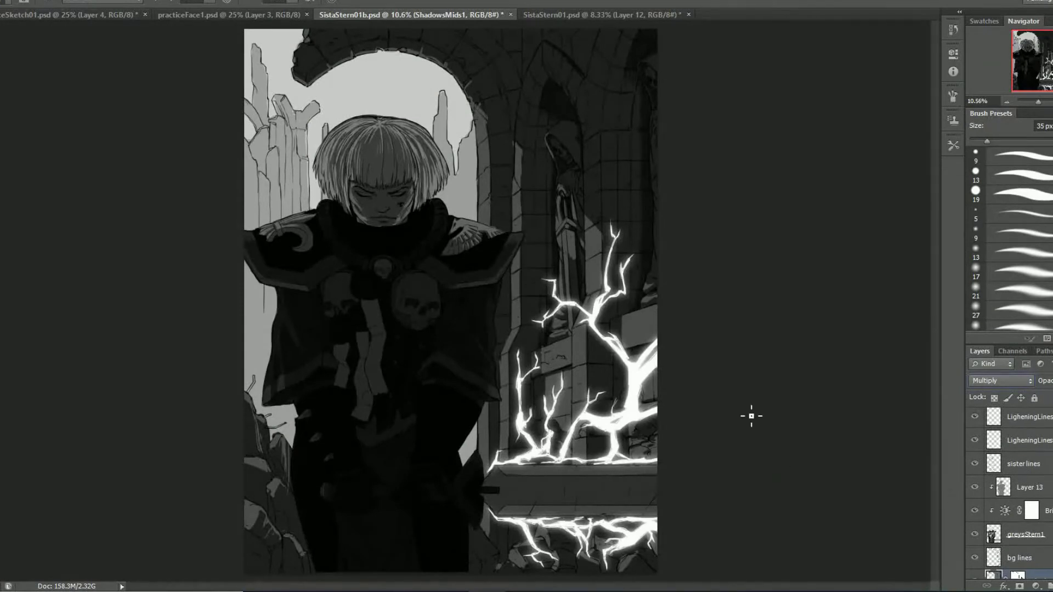
Add a new empty Layer 14 above the far BG lines layer.
{"action": "scroll", "coordinate": [1014, 493], "scroll_direction": "down", "scroll_amount": 3}
{"action": "scroll", "coordinate": [1014, 493], "scroll_direction": "down", "scroll_amount": 2}
{"action": "left_click", "coordinate": [1023, 500]}
{"action": "left_click", "coordinate": [1023, 467]}
{"action": "key", "text": "ctrl+shift+alt+n"}
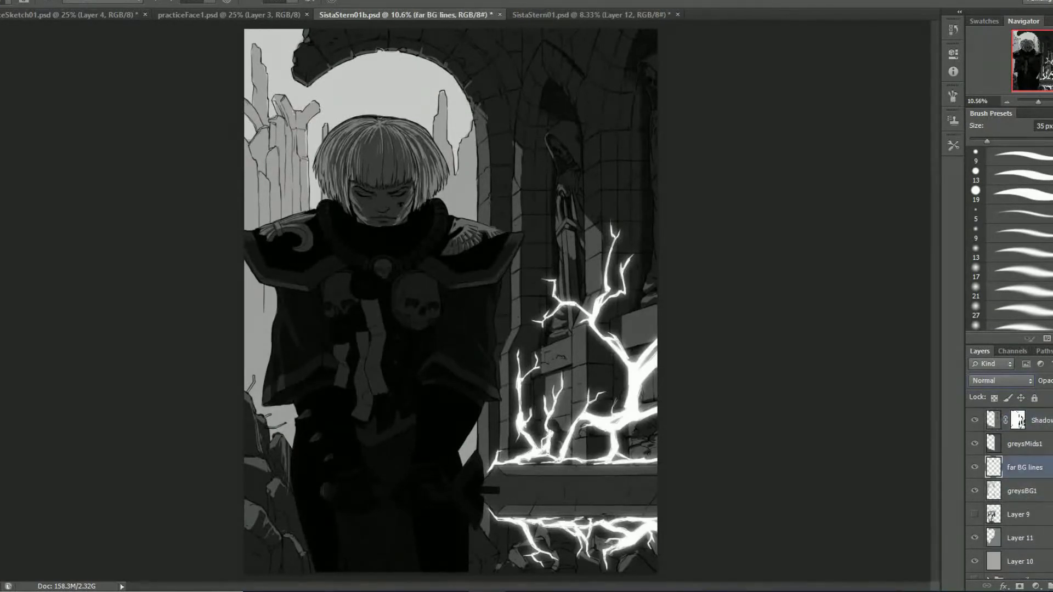
{"action": "left_click", "coordinate": [1001, 381]}
{"action": "left_click", "coordinate": [986, 98]}
{"action": "key", "text": "Return"}
Draw a sky gradient on Layer 14 in Screen mode, down from above the head.
{"action": "key", "text": "m"}
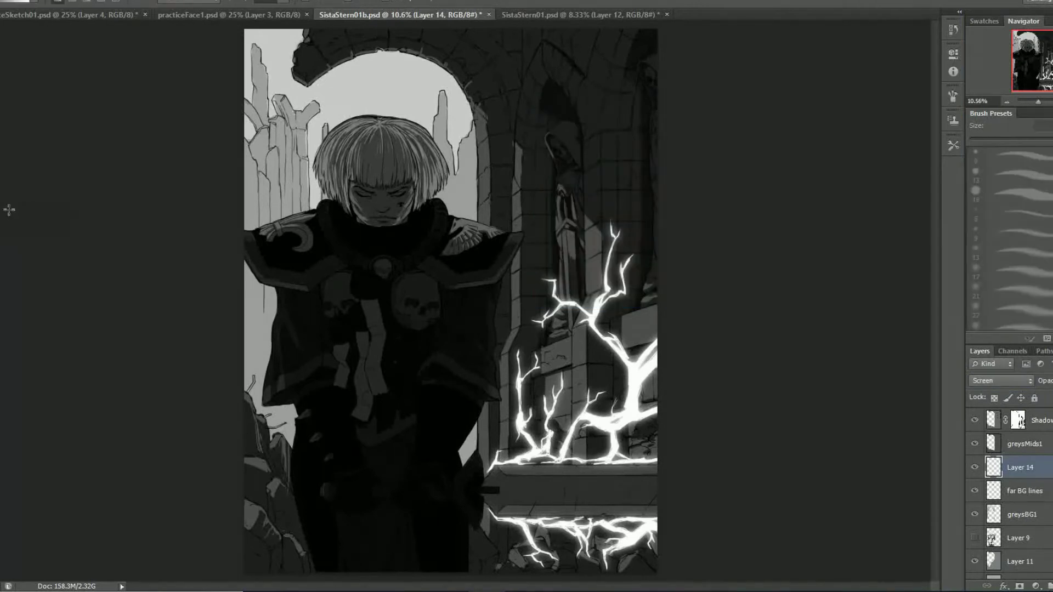
{"action": "left_click_drag", "start_coordinate": [349, 109], "coordinate": [555, 221]}
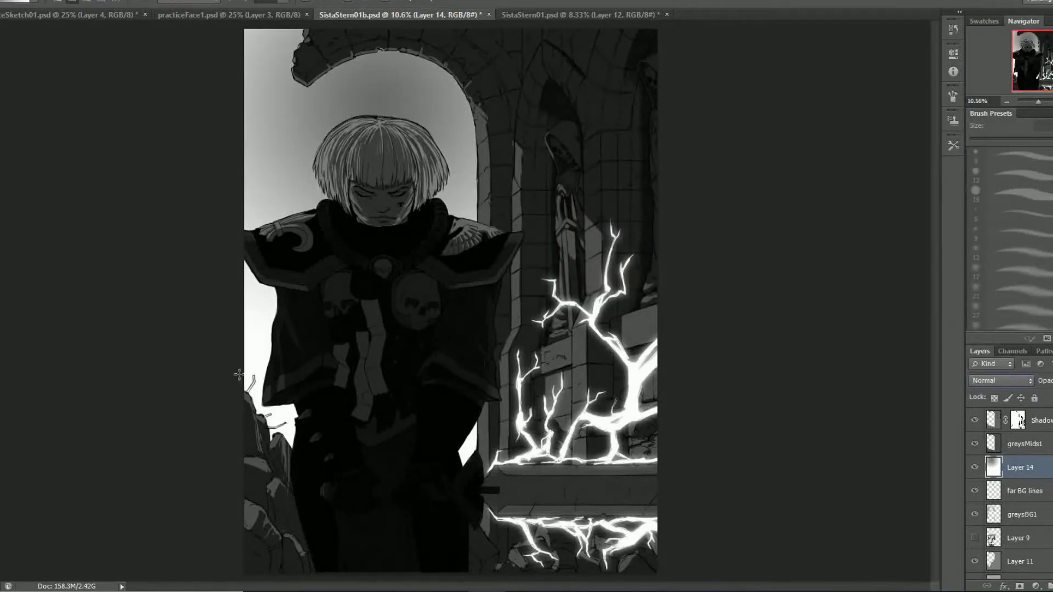
{"action": "left_click_drag", "start_coordinate": [367, 84], "coordinate": [372, 282]}
{"action": "left_click", "coordinate": [1000, 380]}
{"action": "left_click", "coordinate": [987, 118]}
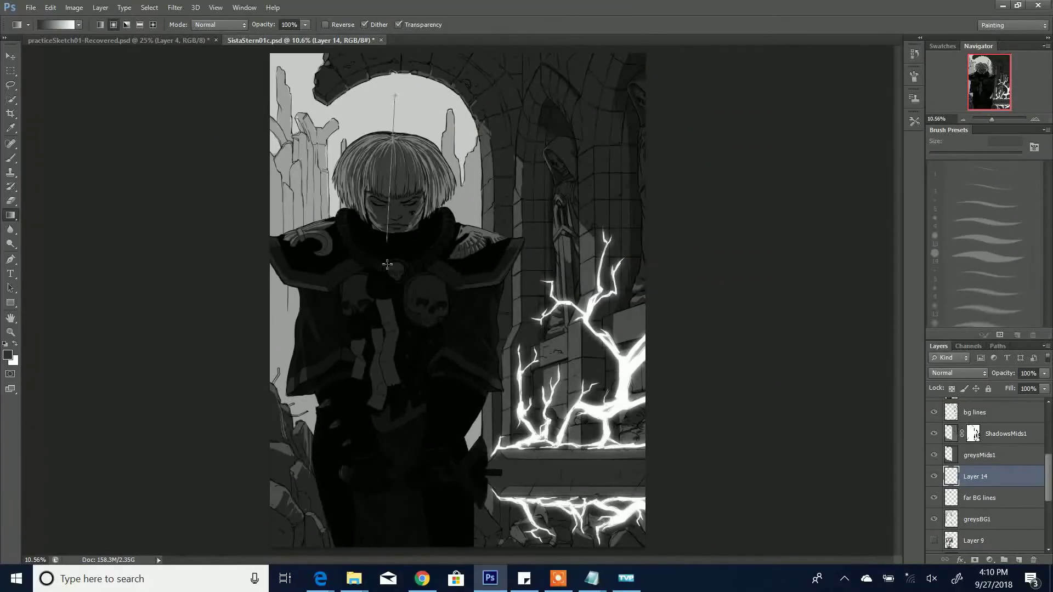
{"action": "left_click_drag", "start_coordinate": [387, 264], "coordinate": [387, 266]}
{"action": "key", "text": "x"}
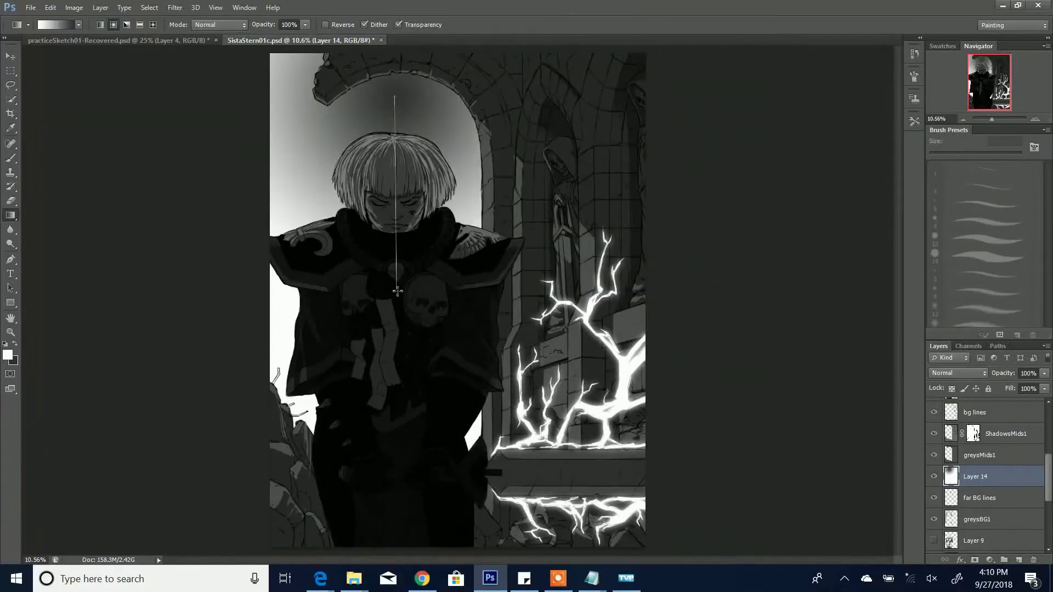
{"action": "left_click_drag", "start_coordinate": [400, 94], "coordinate": [414, 345]}
Pick a new background colour and switch the gradient layer to Multiply to darken the scene.
{"action": "key", "text": "i"}
{"action": "left_click", "coordinate": [12, 361]}
{"action": "left_click", "coordinate": [652, 150]}
{"action": "key", "text": "g"}
{"action": "left_click", "coordinate": [957, 373]}
{"action": "left_click", "coordinate": [943, 54]}
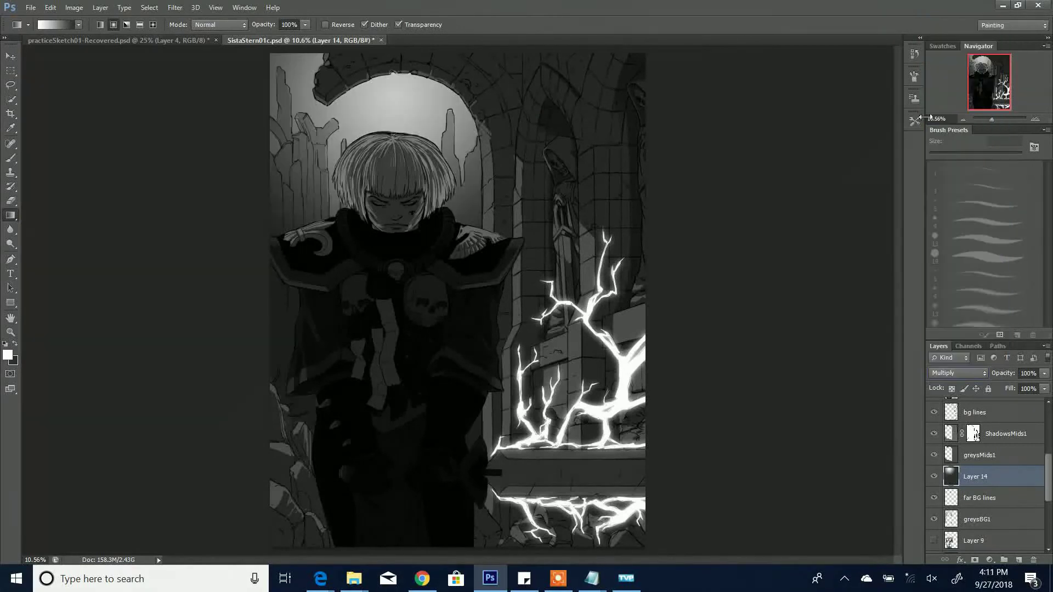
Duplicate the gradient layer, set the copy to Lighten, and lower Layer 14 to 69% opacity.
{"action": "right_click", "coordinate": [979, 480]}
{"action": "left_click", "coordinate": [899, 73]}
{"action": "left_click", "coordinate": [957, 373]}
{"action": "left_click", "coordinate": [941, 126]}
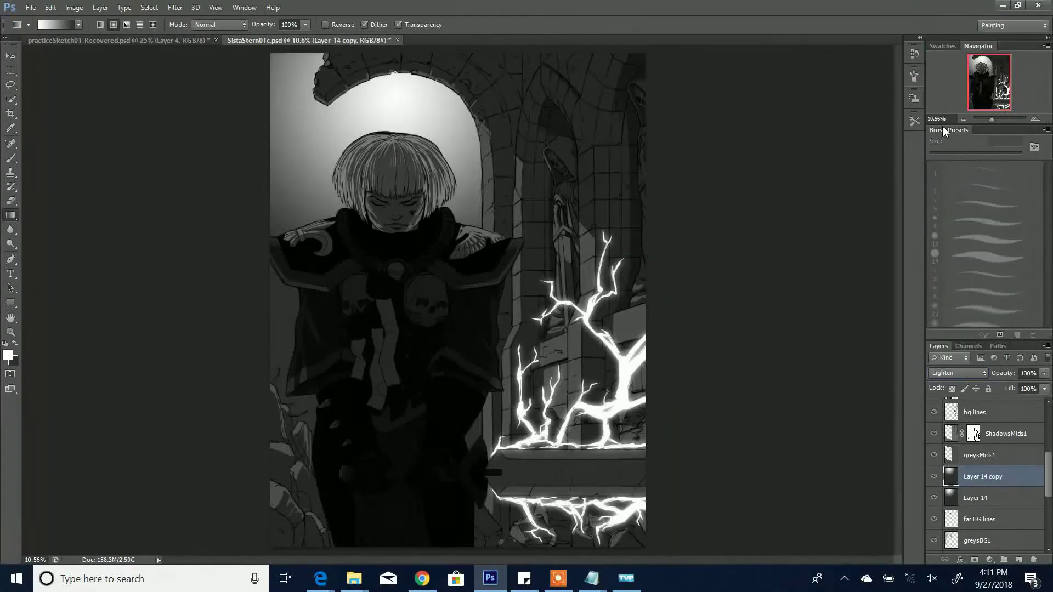
{"action": "left_click", "coordinate": [957, 372]}
{"action": "left_click", "coordinate": [954, 137]}
{"action": "left_click", "coordinate": [982, 497]}
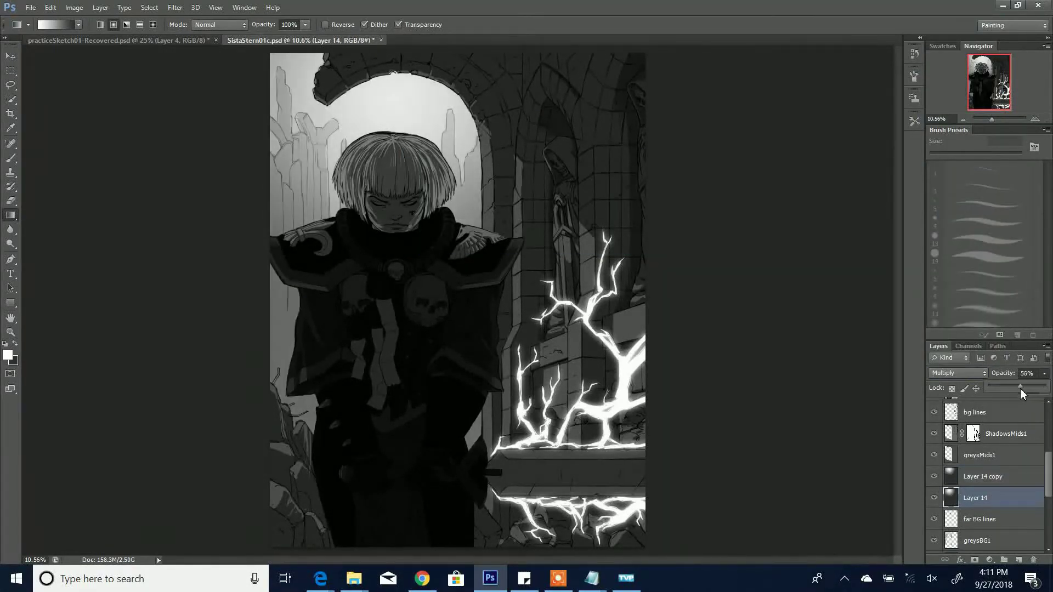
{"action": "left_click_drag", "start_coordinate": [1044, 372], "coordinate": [1027, 387]}
Save the document and add a new empty layer above the bg lines layer.
{"action": "key", "text": "ctrl+s"}
{"action": "scroll", "coordinate": [1009, 472], "scroll_direction": "up", "scroll_amount": 3}
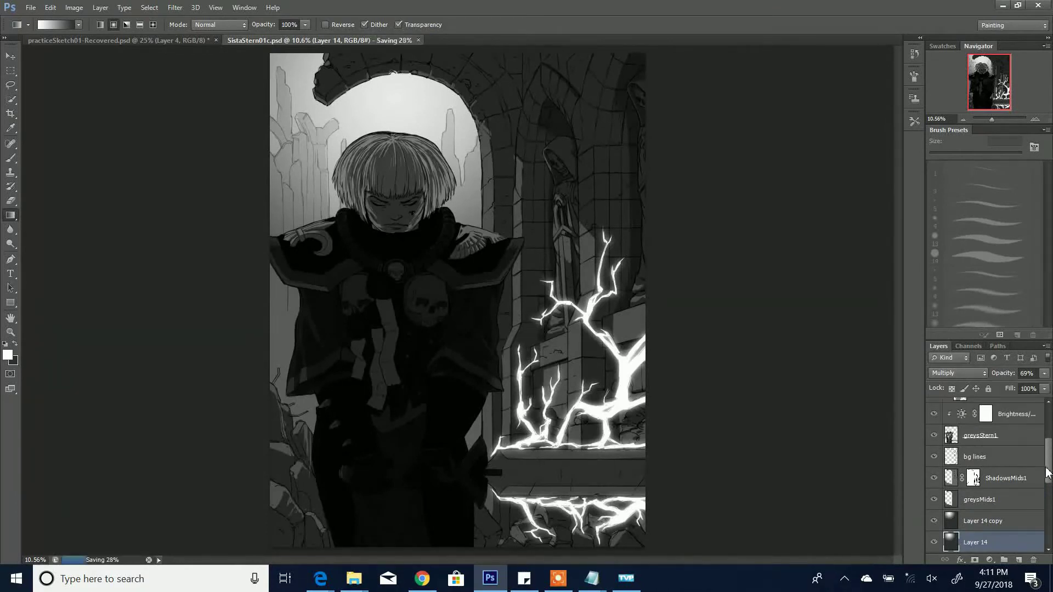
{"action": "left_click", "coordinate": [990, 496]}
{"action": "key", "text": "ctrl+shift+alt+n"}
Choose white as the glow colour, undoing a stray white rectangle.
{"action": "key", "text": "b"}
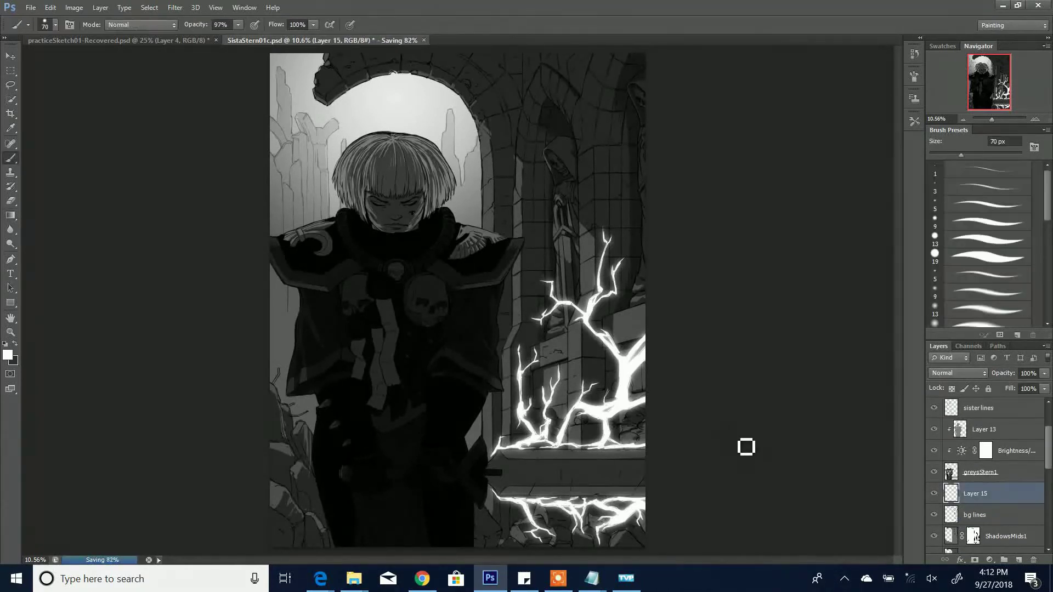
{"action": "left_click", "coordinate": [8, 355]}
{"action": "left_click", "coordinate": [560, 186]}
{"action": "left_click", "coordinate": [640, 148]}
{"action": "left_click", "coordinate": [13, 360]}
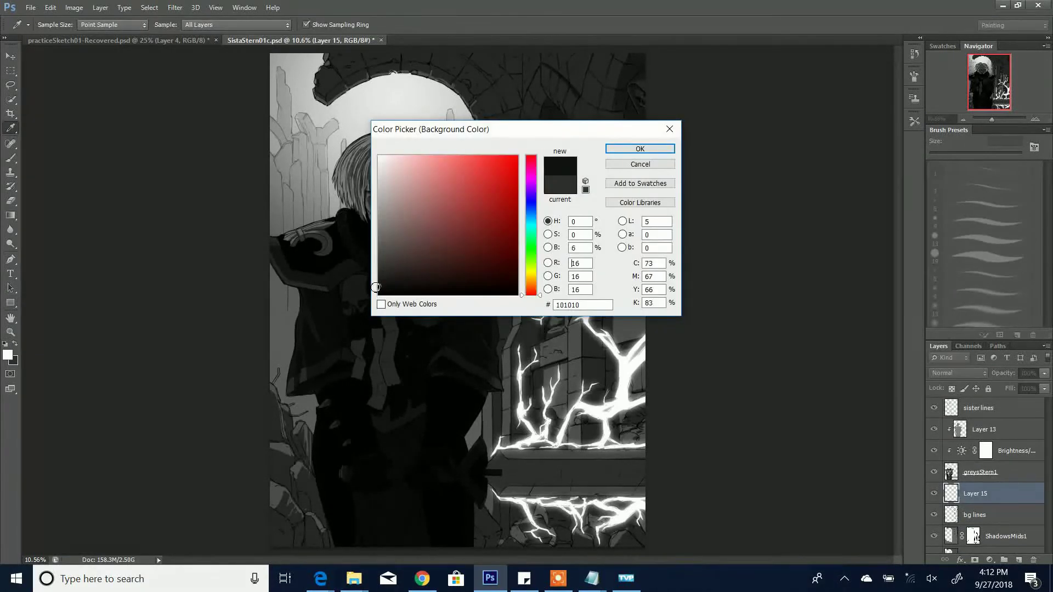
{"action": "left_click", "coordinate": [640, 148]}
{"action": "key", "text": "u"}
{"action": "left_click_drag", "start_coordinate": [397, 111], "coordinate": [642, 304]}
{"action": "key", "text": "ctrl+z"}
Fill Layer 15 with a radial gradient glow and set it to Screen.
{"action": "left_click", "coordinate": [11, 214]}
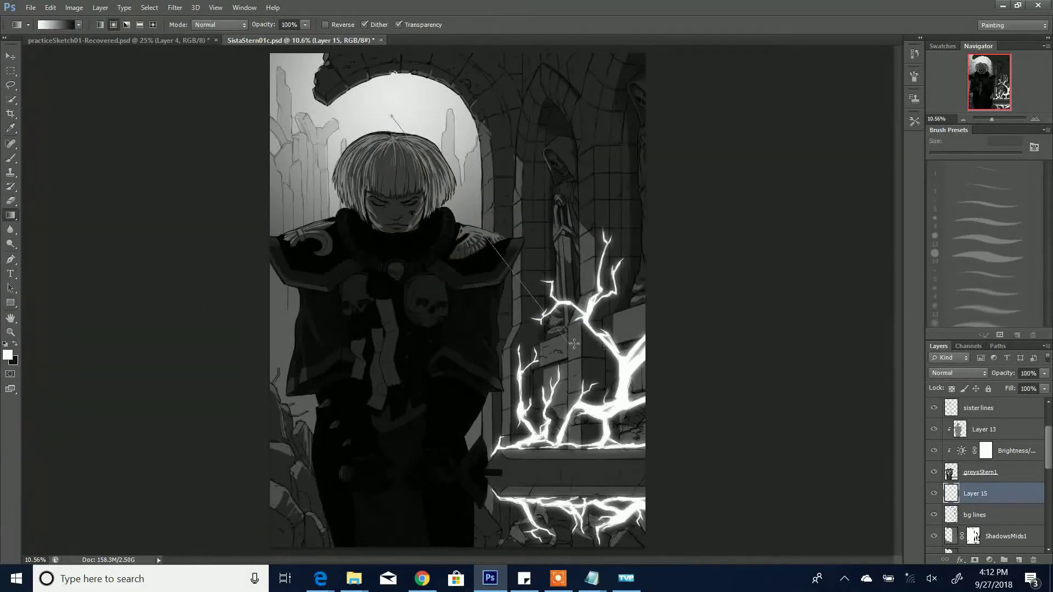
{"action": "left_click_drag", "start_coordinate": [397, 107], "coordinate": [612, 336]}
{"action": "left_click", "coordinate": [78, 24]}
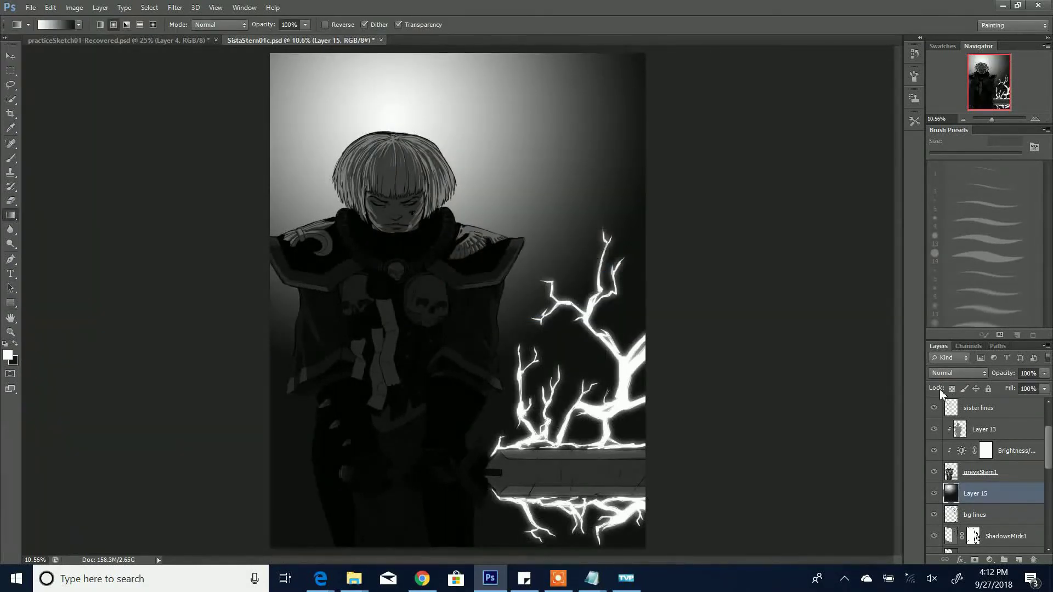
{"action": "left_click", "coordinate": [957, 373]}
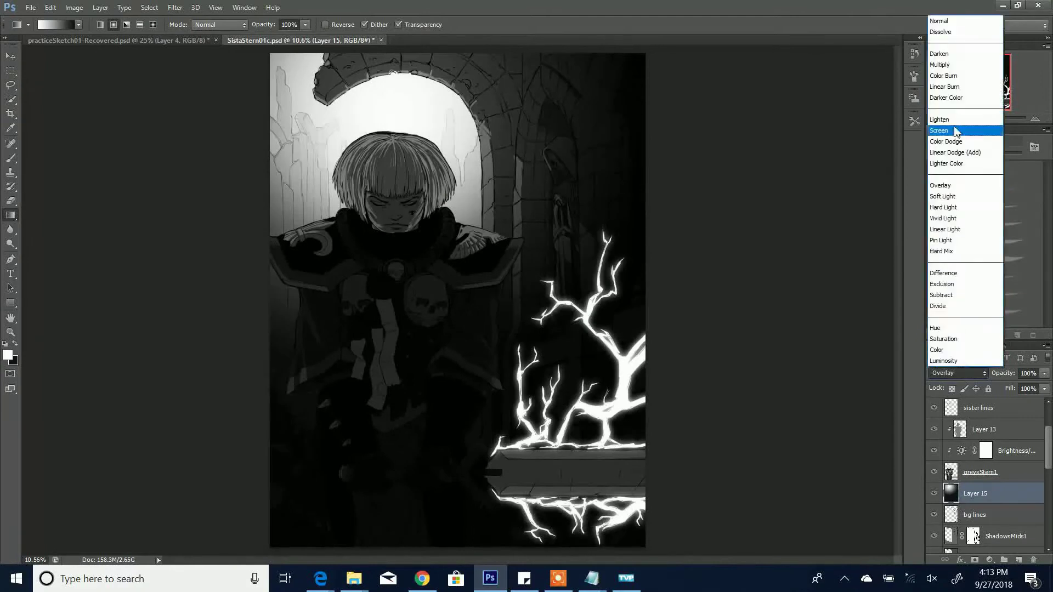
{"action": "left_click", "coordinate": [954, 131]}
Add a mask to Layer 15 and set a soft black brush to 49% opacity, 1200 px.
{"action": "left_click", "coordinate": [974, 560]}
{"action": "key", "text": "b"}
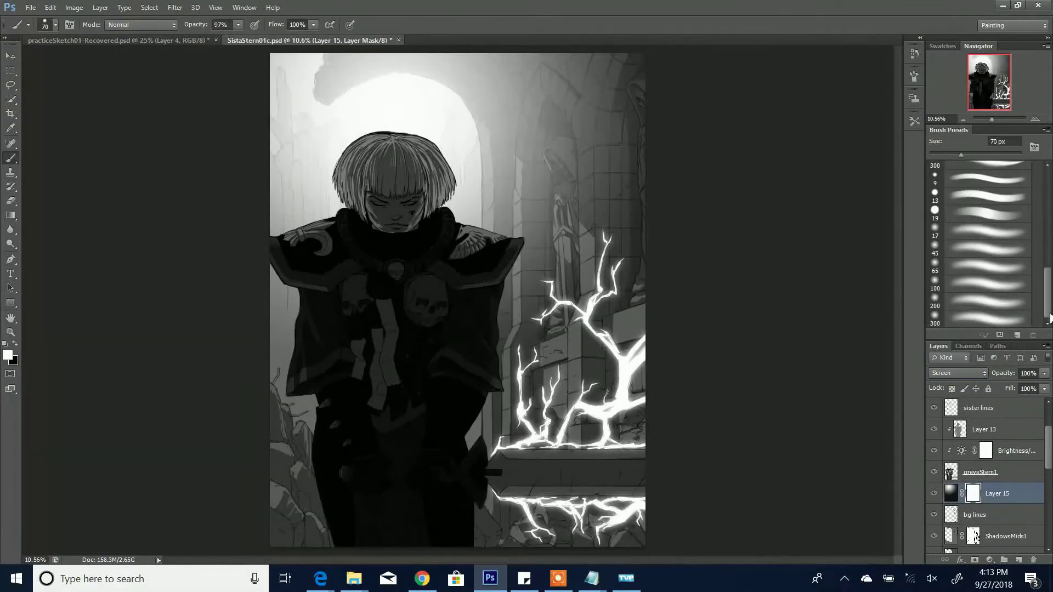
{"action": "key", "text": "x"}
{"action": "left_click_drag", "start_coordinate": [238, 25], "coordinate": [219, 52]}
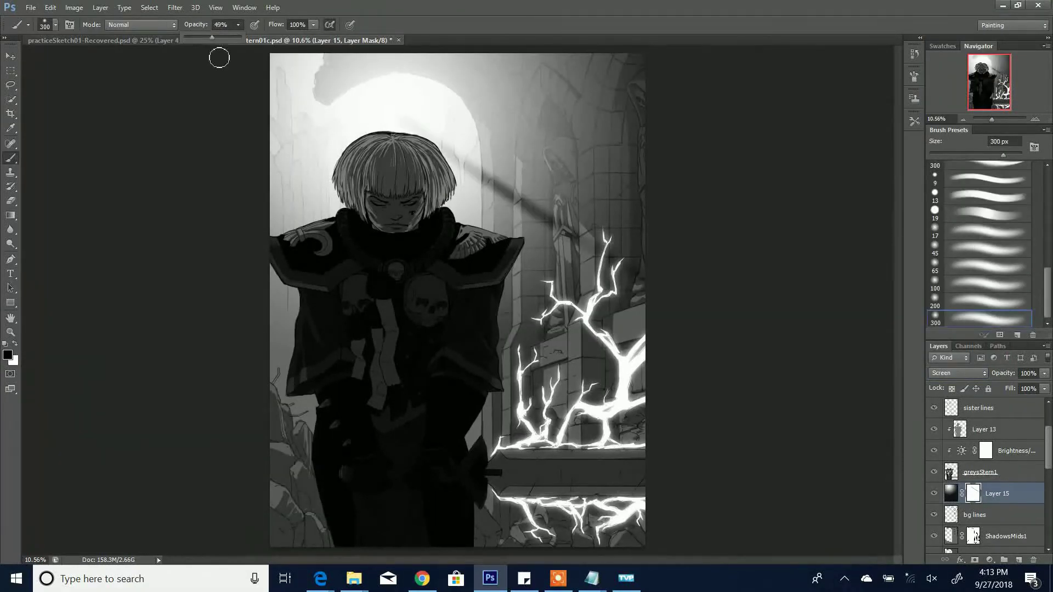
{"action": "key", "text": "bracketright"}
{"action": "key", "text": "bracketright"}
{"action": "key", "text": "bracketright"}
{"action": "key", "text": "ctrl+z"}
Paint out the glow in the top-left sky, top edge and around the statue right of the arch.
{"action": "left_click_drag", "start_coordinate": [425, 103], "coordinate": [564, 258]}
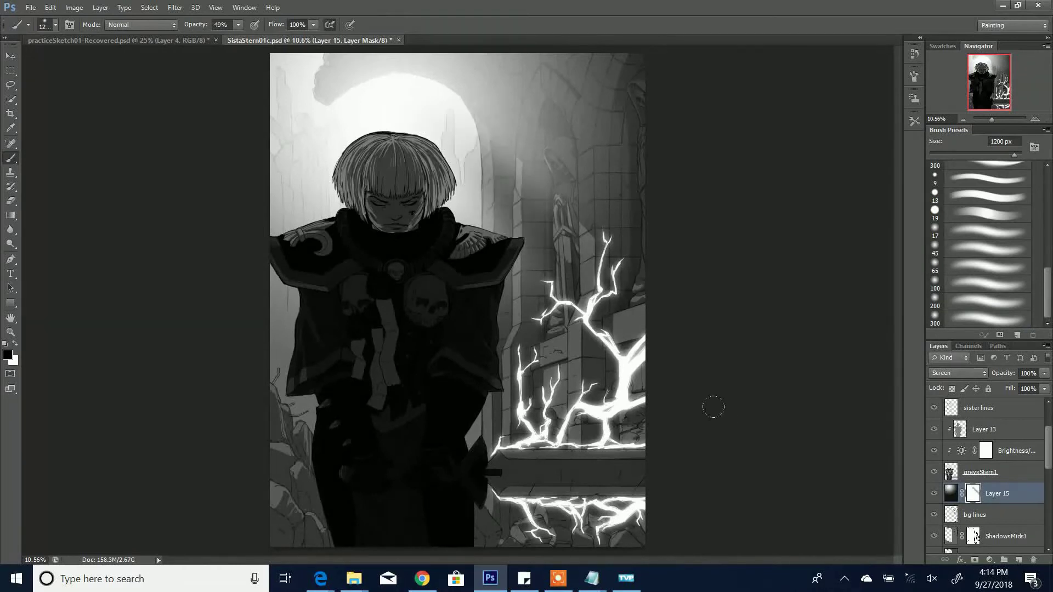
{"action": "left_click_drag", "start_coordinate": [636, 66], "coordinate": [471, 82]}
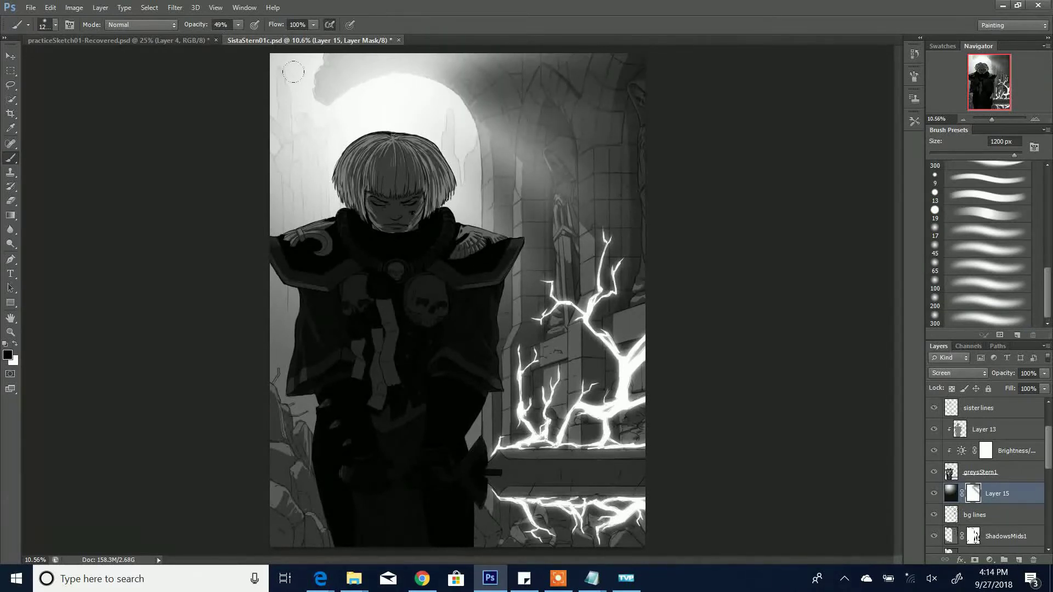
{"action": "left_click_drag", "start_coordinate": [332, 63], "coordinate": [361, 69]}
{"action": "left_click_drag", "start_coordinate": [316, 165], "coordinate": [286, 225]}
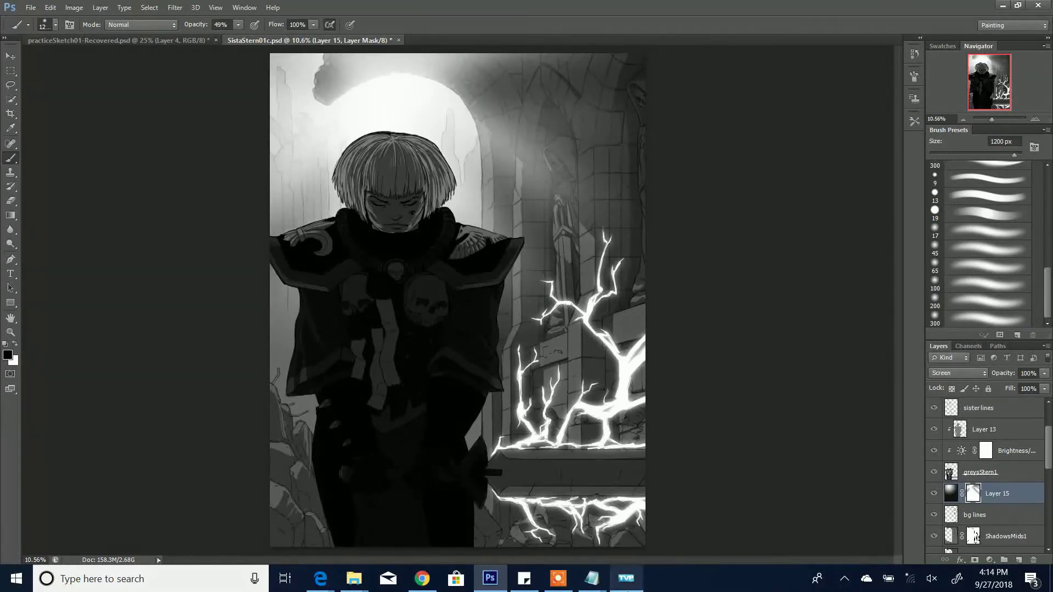
{"action": "left_click_drag", "start_coordinate": [448, 114], "coordinate": [570, 230]}
{"action": "mouse_move", "coordinate": [603, 88]}
{"action": "left_mouse_down"}
{"action": "mouse_move", "coordinate": [455, 109]}
{"action": "mouse_move", "coordinate": [461, 66]}
{"action": "mouse_move", "coordinate": [356, 108]}
{"action": "left_mouse_up"}
{"action": "key", "text": "Tab"}
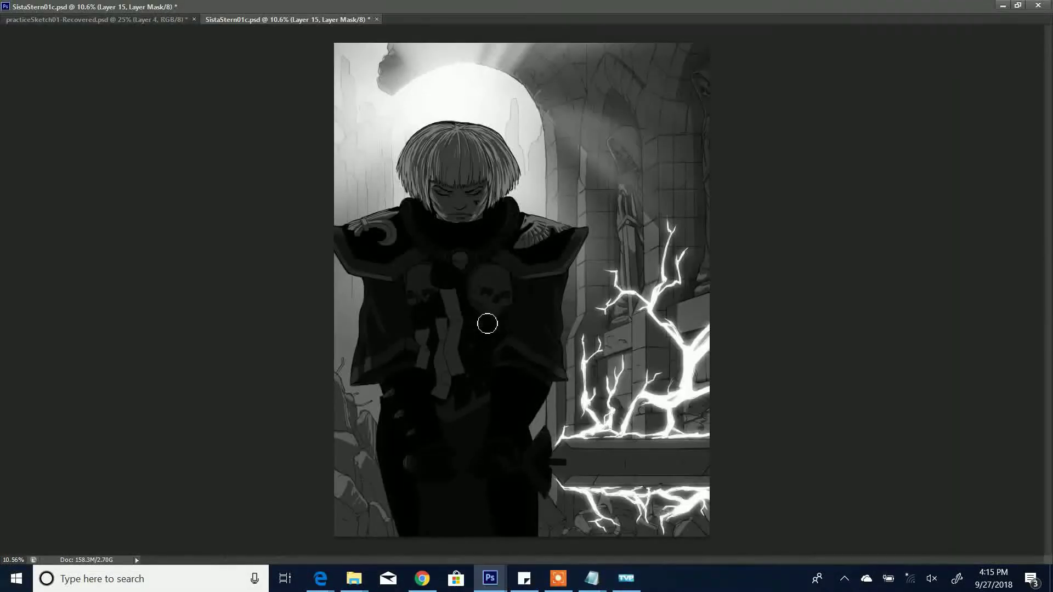
{"action": "mouse_move", "coordinate": [389, 82]}
{"action": "left_mouse_down"}
{"action": "mouse_move", "coordinate": [403, 46]}
{"action": "mouse_move", "coordinate": [485, 74]}
{"action": "left_mouse_up"}
{"action": "left_click_drag", "start_coordinate": [455, 134], "coordinate": [500, 135]}
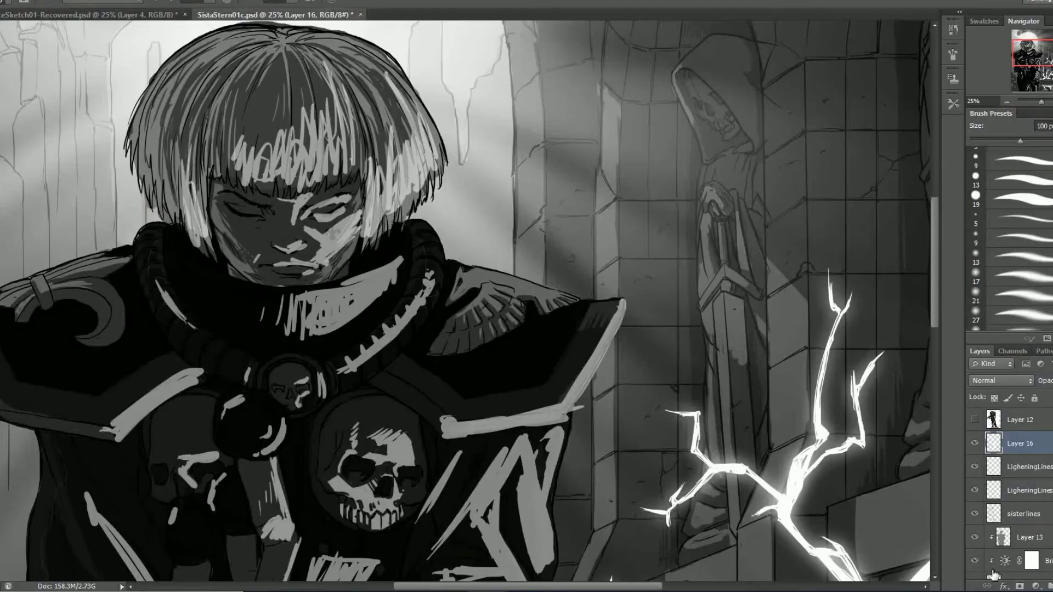
Mask Layer 16 and trim the bright shoulder-pad stripe with a 60 px black brush.
{"action": "left_click", "coordinate": [1019, 586]}
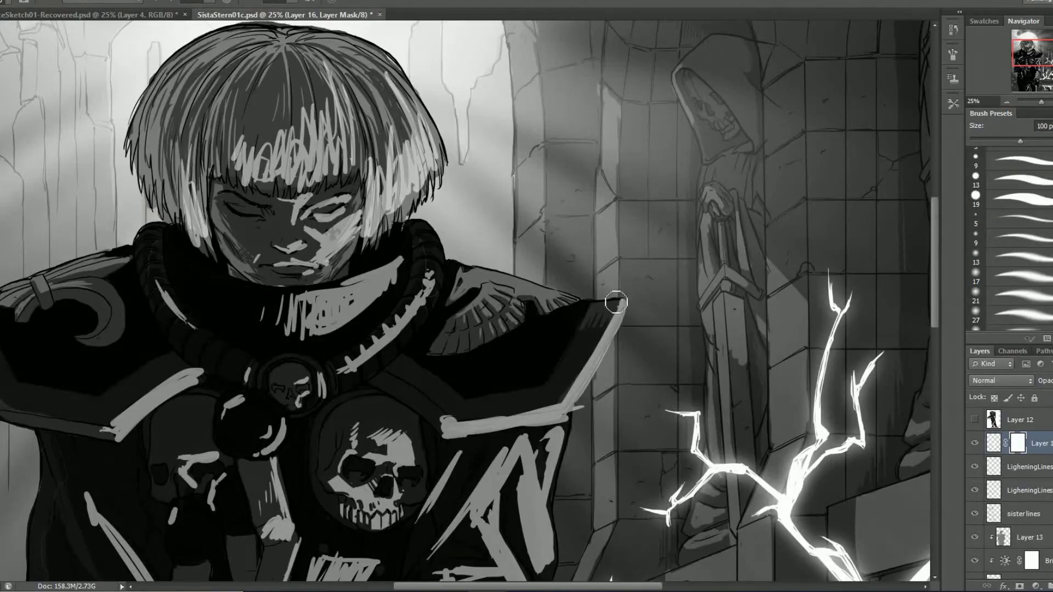
{"action": "left_click", "coordinate": [1015, 202]}
{"action": "mouse_move", "coordinate": [645, 420]}
{"action": "left_mouse_down"}
{"action": "mouse_move", "coordinate": [632, 324]}
{"action": "mouse_move", "coordinate": [660, 312]}
{"action": "mouse_move", "coordinate": [557, 312]}
{"action": "mouse_move", "coordinate": [565, 416]}
{"action": "left_mouse_up"}
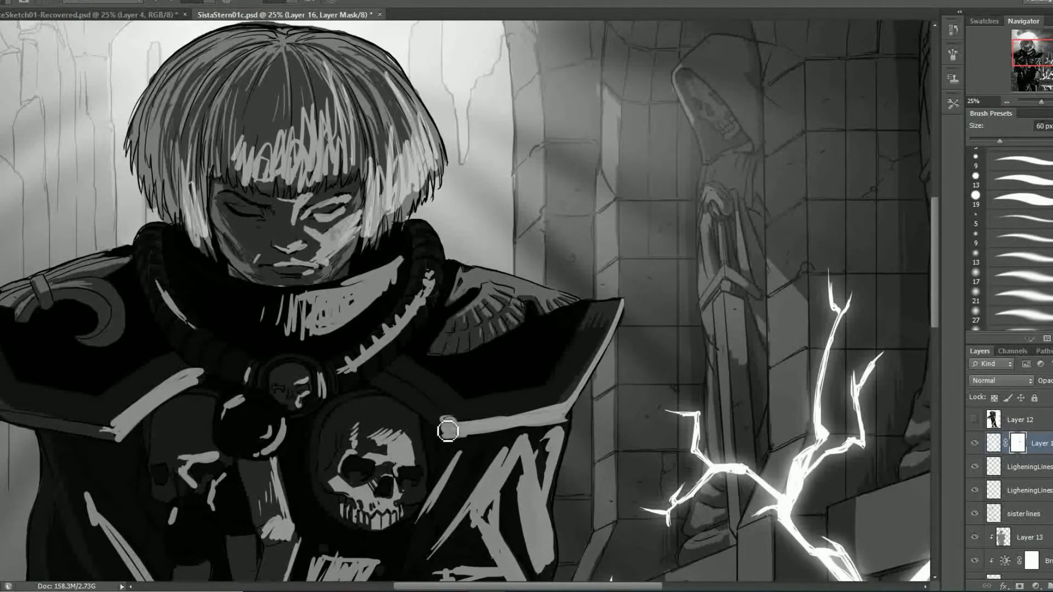
{"action": "left_click_drag", "start_coordinate": [448, 431], "coordinate": [569, 406]}
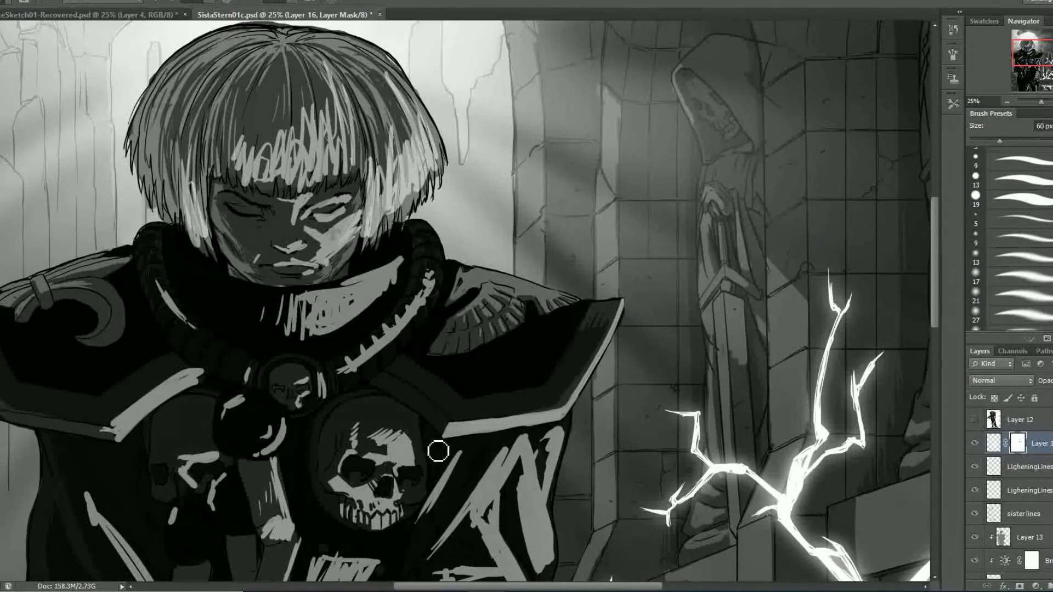
{"action": "key", "text": "ctrl+2"}
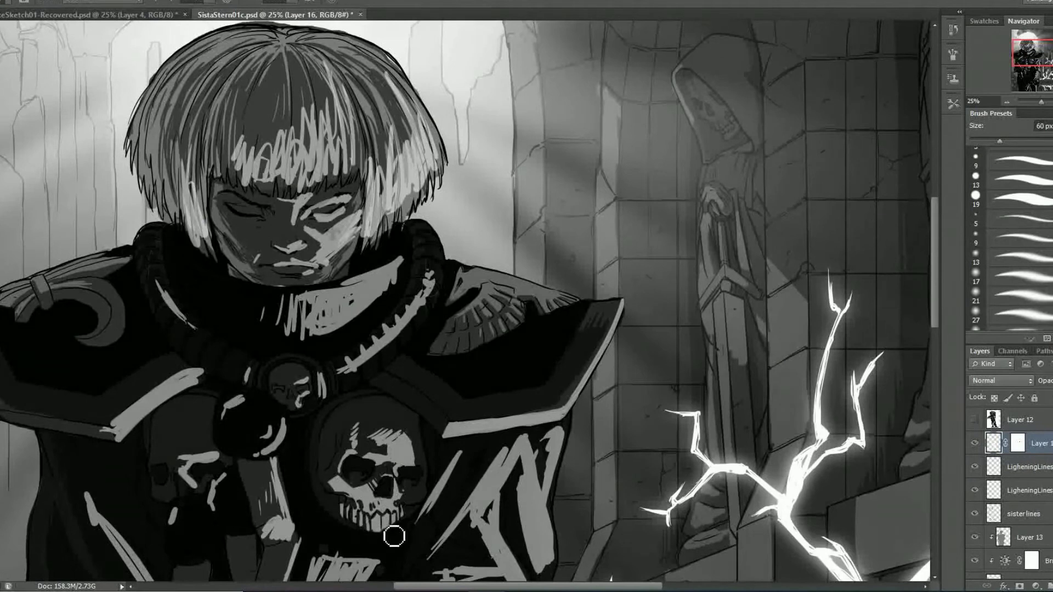
{"action": "key", "text": "ctrl+backslash"}
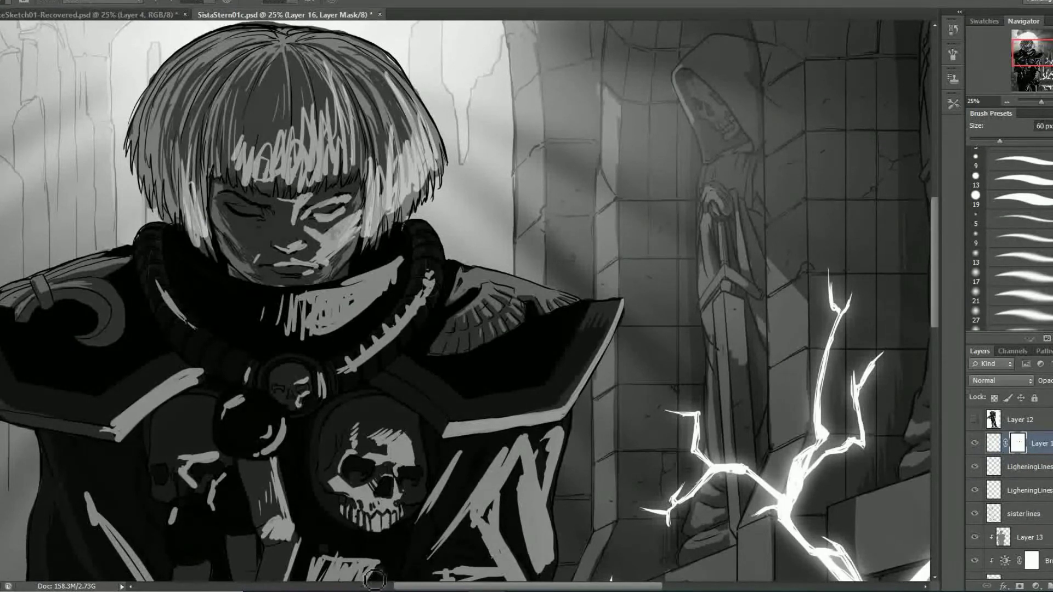
Hatch light strokes on the collar below the chin with a 19 px brush.
{"action": "left_click", "coordinate": [993, 446]}
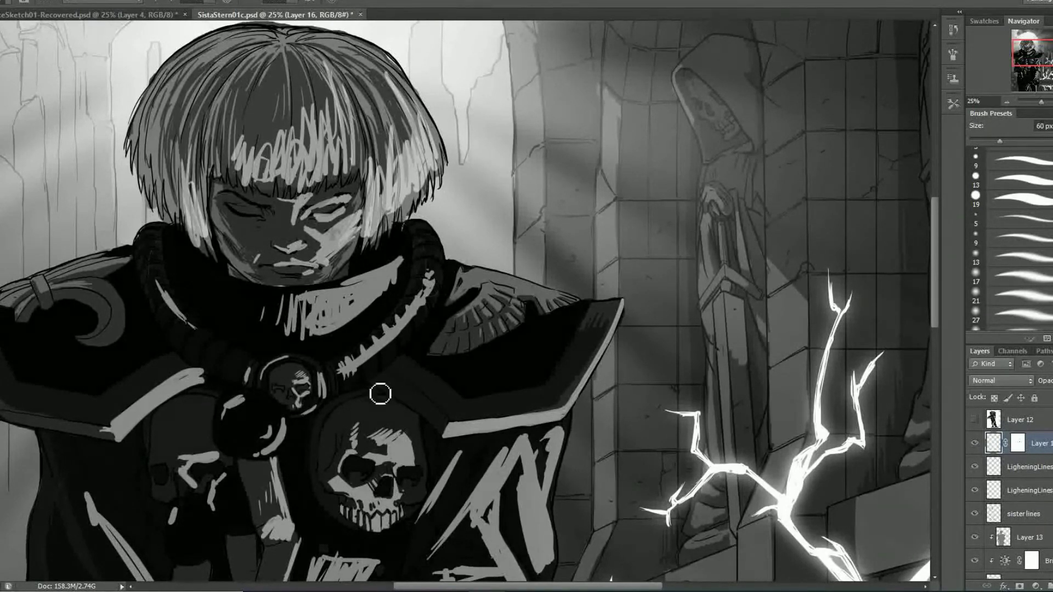
{"action": "key", "text": "period"}
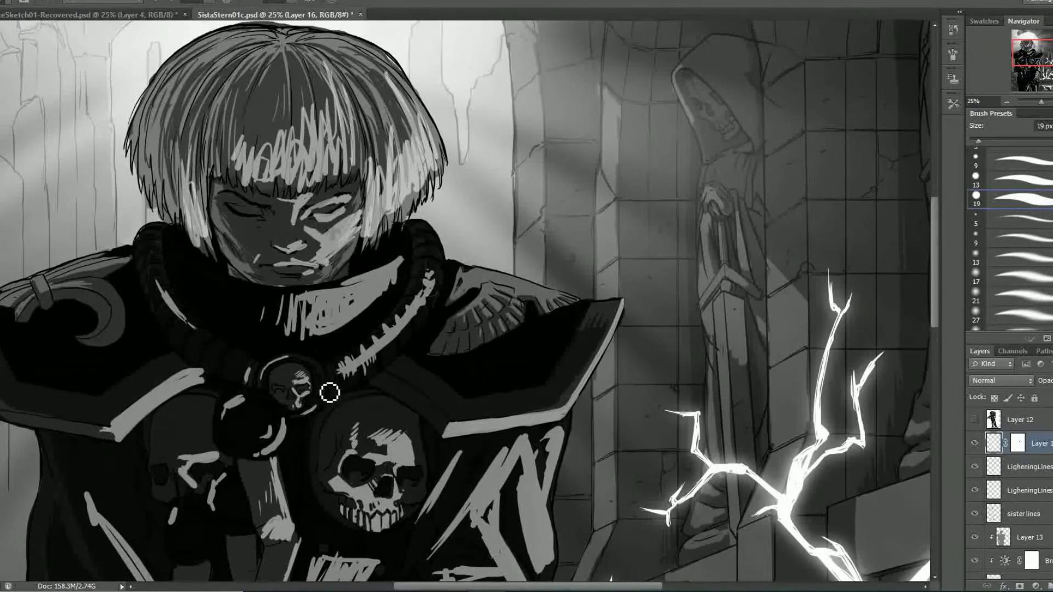
{"action": "left_click_drag", "start_coordinate": [329, 392], "coordinate": [430, 282]}
{"action": "mouse_move", "coordinate": [271, 310]}
{"action": "left_mouse_down"}
{"action": "mouse_move", "coordinate": [302, 334]}
{"action": "mouse_move", "coordinate": [343, 291]}
{"action": "mouse_move", "coordinate": [395, 263]}
{"action": "mouse_move", "coordinate": [319, 354]}
{"action": "left_mouse_up"}
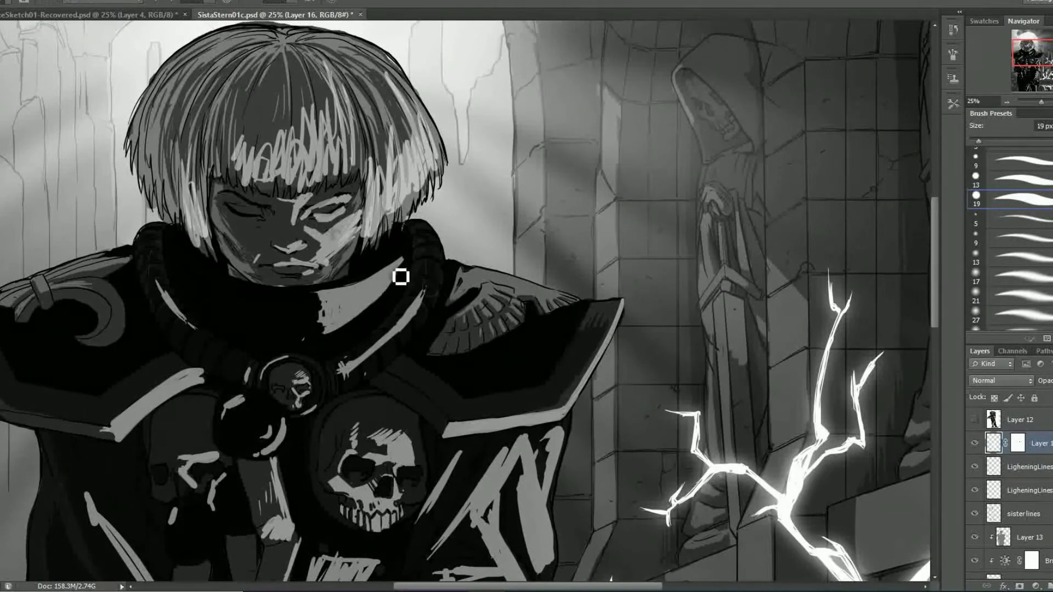
{"action": "mouse_move", "coordinate": [331, 308]}
{"action": "left_mouse_down"}
{"action": "mouse_move", "coordinate": [314, 303]}
{"action": "mouse_move", "coordinate": [334, 340]}
{"action": "left_mouse_up"}
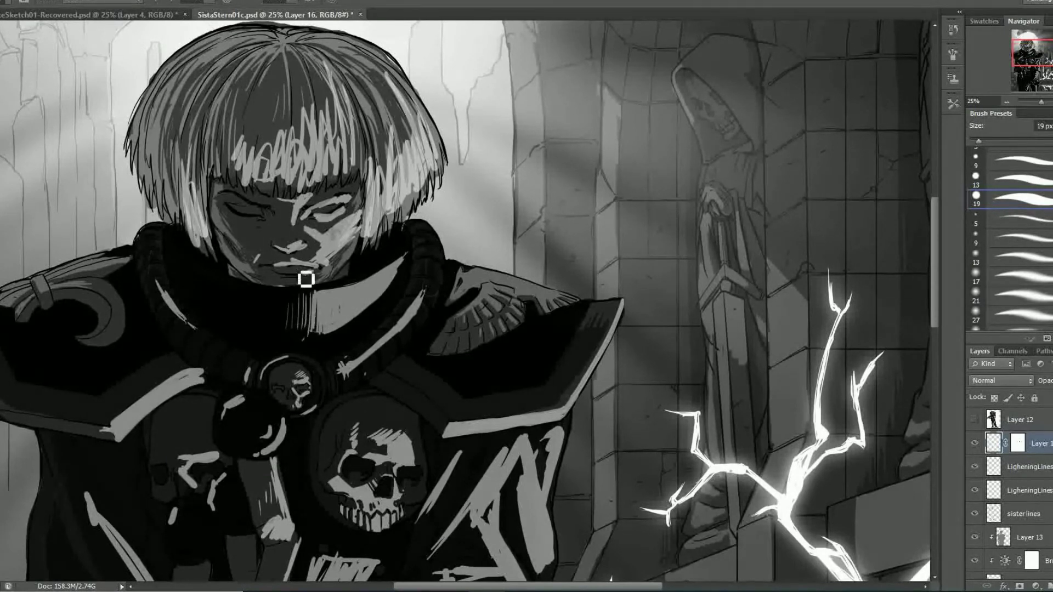
Add 40 px cross-hatching, a light crescent and edge strokes along the collar.
{"action": "key", "text": "bracketright"}
{"action": "key", "text": "bracketright"}
{"action": "key", "text": "bracketright"}
{"action": "mouse_move", "coordinate": [333, 296]}
{"action": "left_mouse_down"}
{"action": "mouse_move", "coordinate": [302, 329]}
{"action": "mouse_move", "coordinate": [313, 344]}
{"action": "left_mouse_up"}
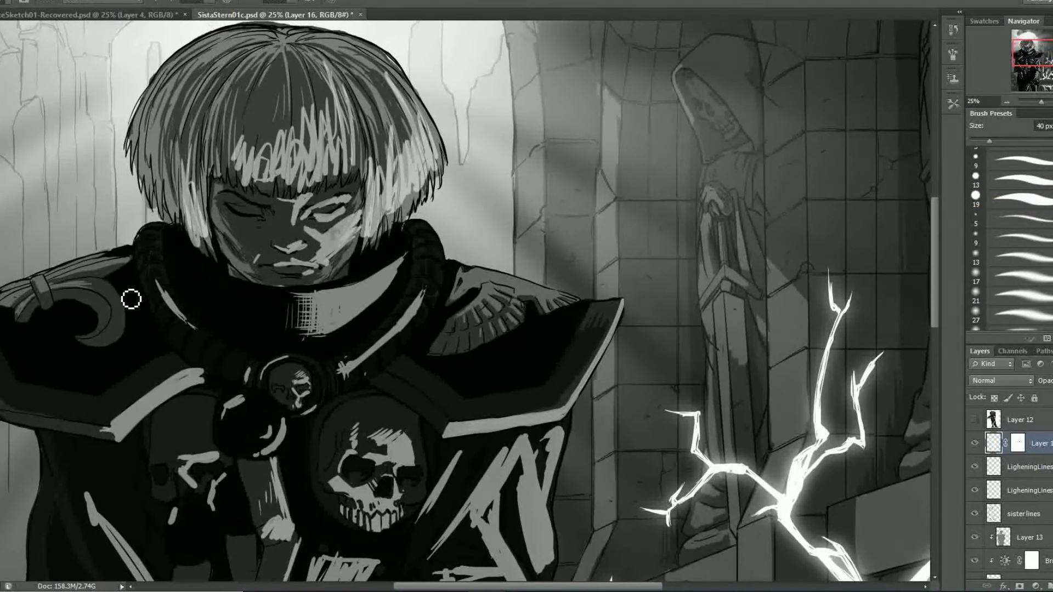
{"action": "left_click_drag", "start_coordinate": [384, 269], "coordinate": [322, 296]}
{"action": "left_click_drag", "start_coordinate": [363, 380], "coordinate": [396, 352]}
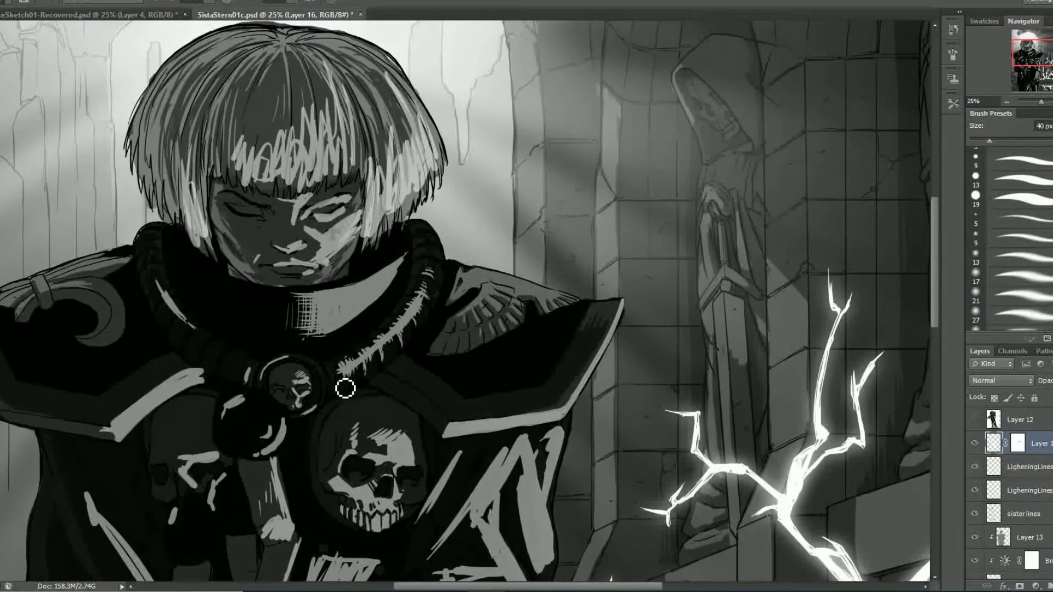
{"action": "left_click_drag", "start_coordinate": [204, 338], "coordinate": [231, 360]}
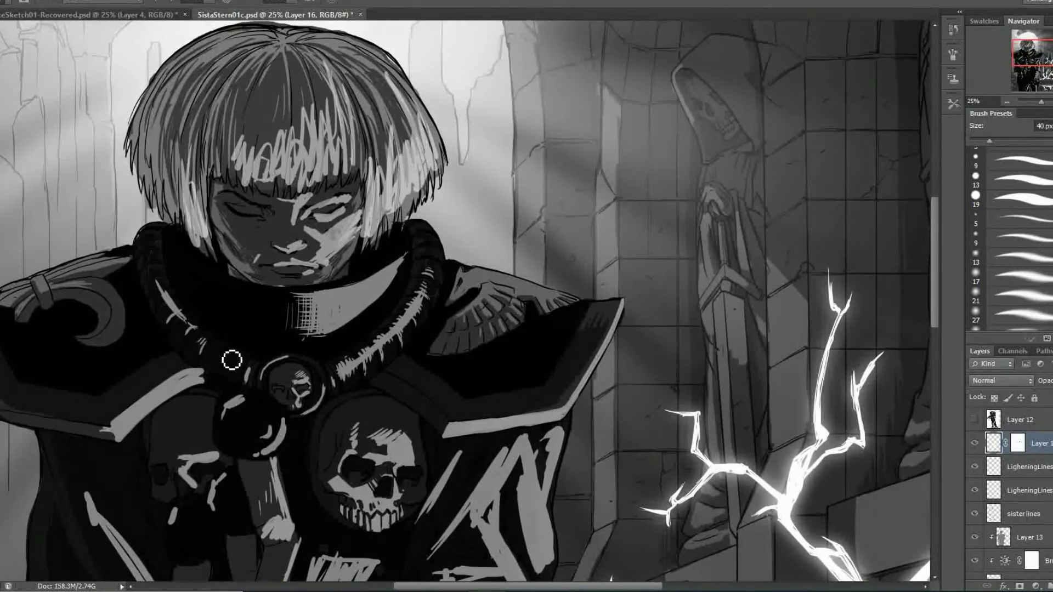
Mask out stray collar strokes and tone down the shoulder-trim highlight near the collar.
{"action": "key", "text": "ctrl+backslash"}
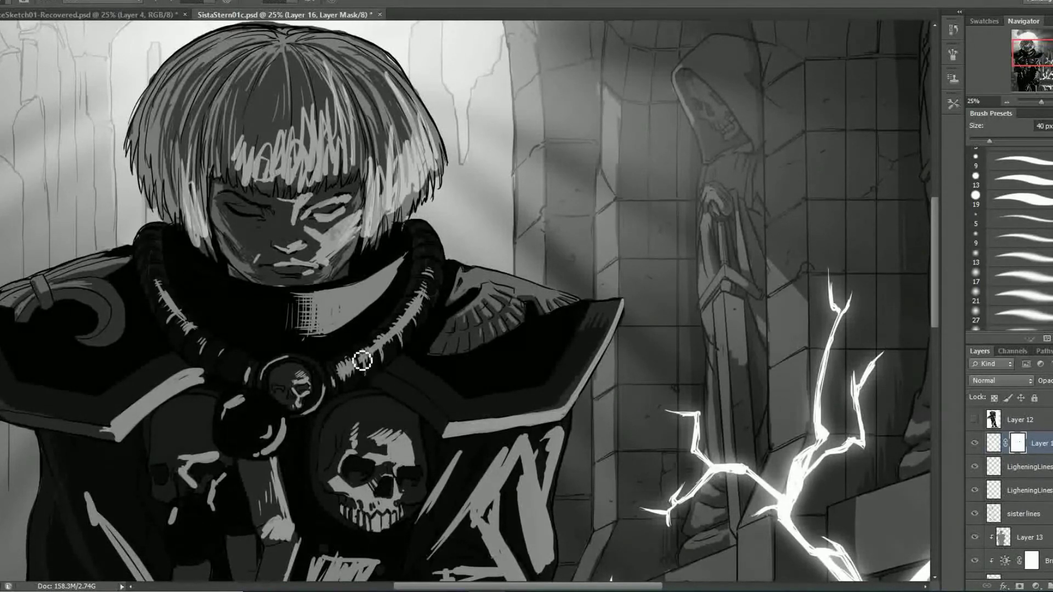
{"action": "left_click_drag", "start_coordinate": [401, 346], "coordinate": [417, 330]}
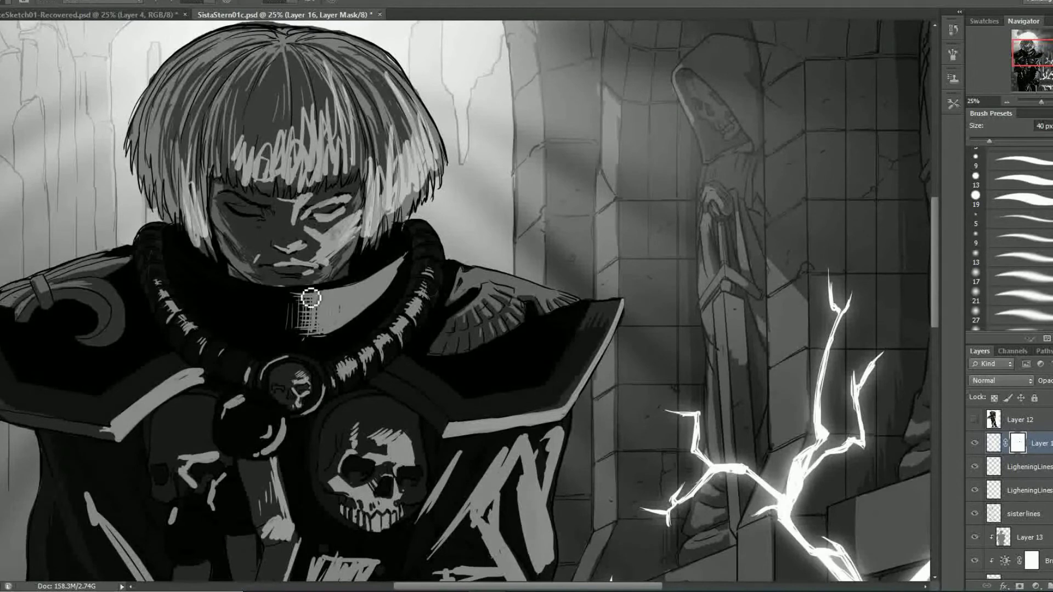
{"action": "left_click_drag", "start_coordinate": [210, 378], "coordinate": [100, 445]}
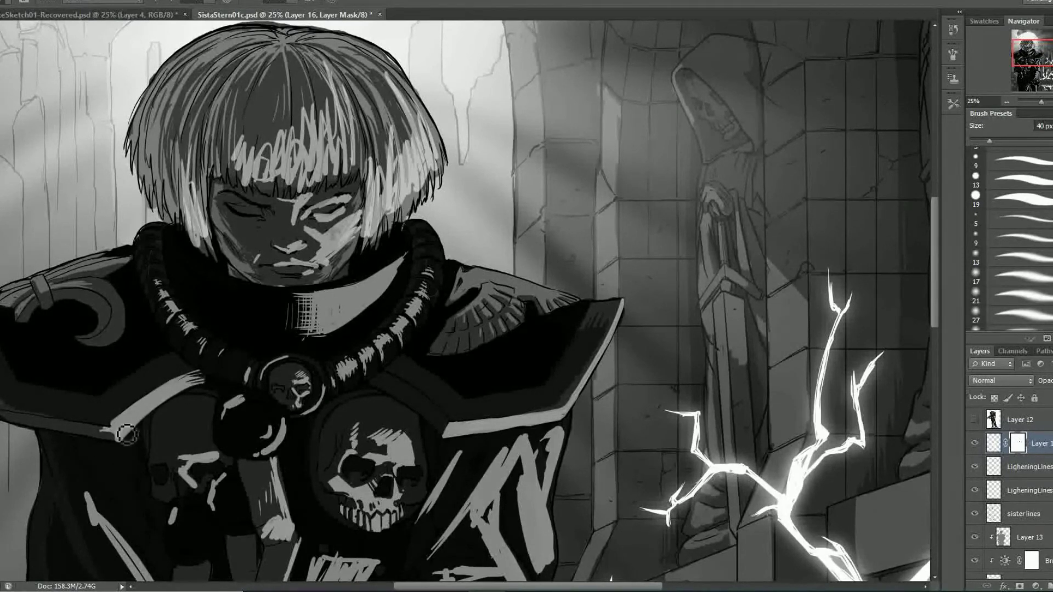
{"action": "key", "text": "ctrl+2"}
Hatch light-grey strokes along the cloak and robe, masking out the stroke near the skull's eye.
{"action": "scroll", "coordinate": [472, 463], "scroll_direction": "down", "scroll_amount": 3}
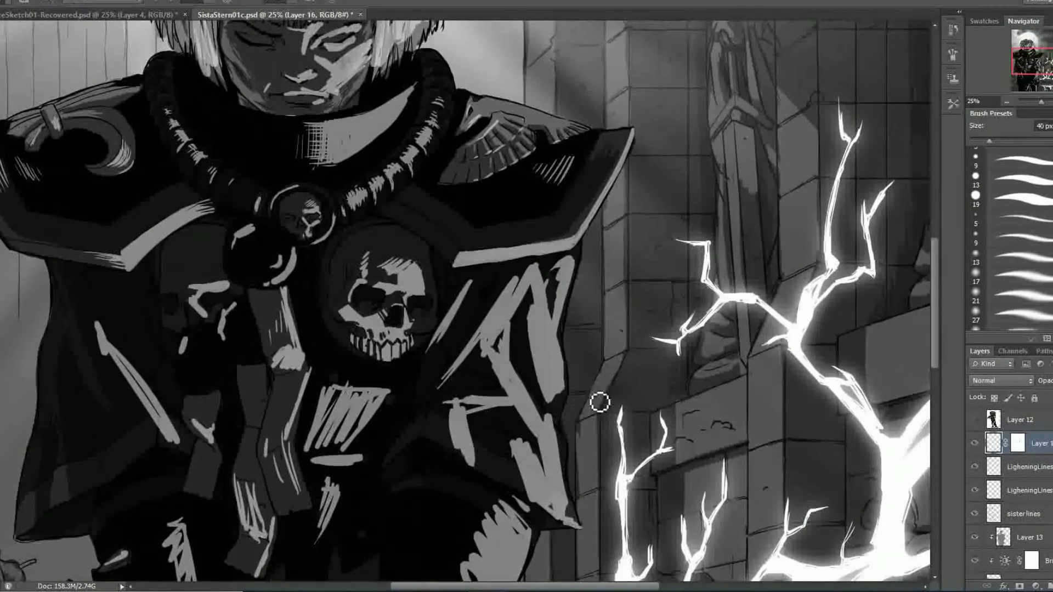
{"action": "mouse_move", "coordinate": [141, 391]}
{"action": "left_mouse_down"}
{"action": "mouse_move", "coordinate": [164, 438]}
{"action": "mouse_move", "coordinate": [118, 367]}
{"action": "mouse_move", "coordinate": [137, 397]}
{"action": "left_mouse_up"}
{"action": "mouse_move", "coordinate": [104, 357]}
{"action": "left_mouse_down"}
{"action": "mouse_move", "coordinate": [124, 399]}
{"action": "mouse_move", "coordinate": [162, 411]}
{"action": "left_mouse_up"}
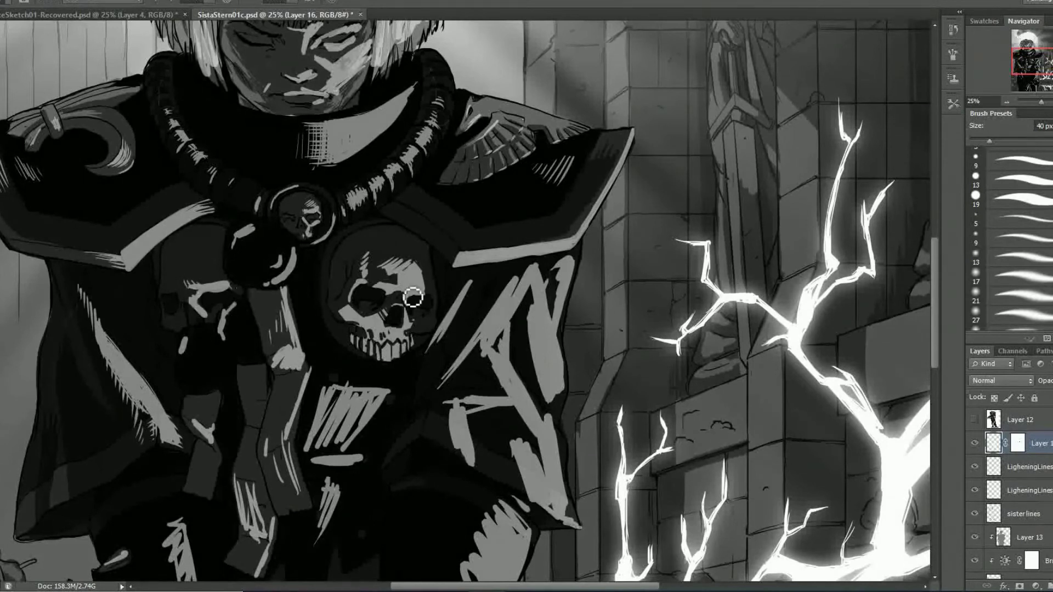
{"action": "key", "text": "ctrl+backslash"}
{"action": "left_click_drag", "start_coordinate": [213, 302], "coordinate": [224, 316]}
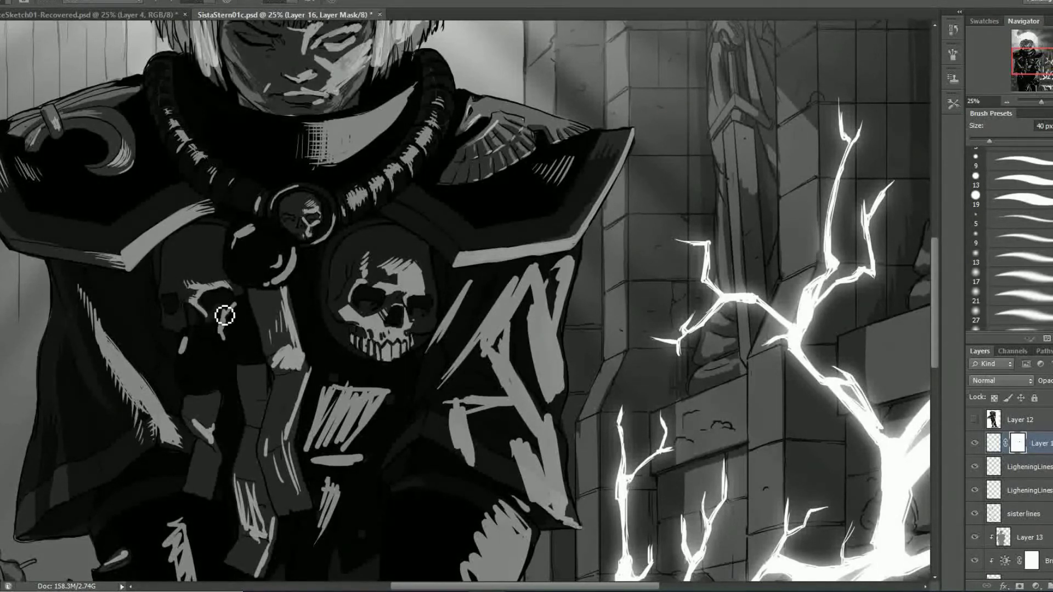
{"action": "key", "text": "ctrl+2"}
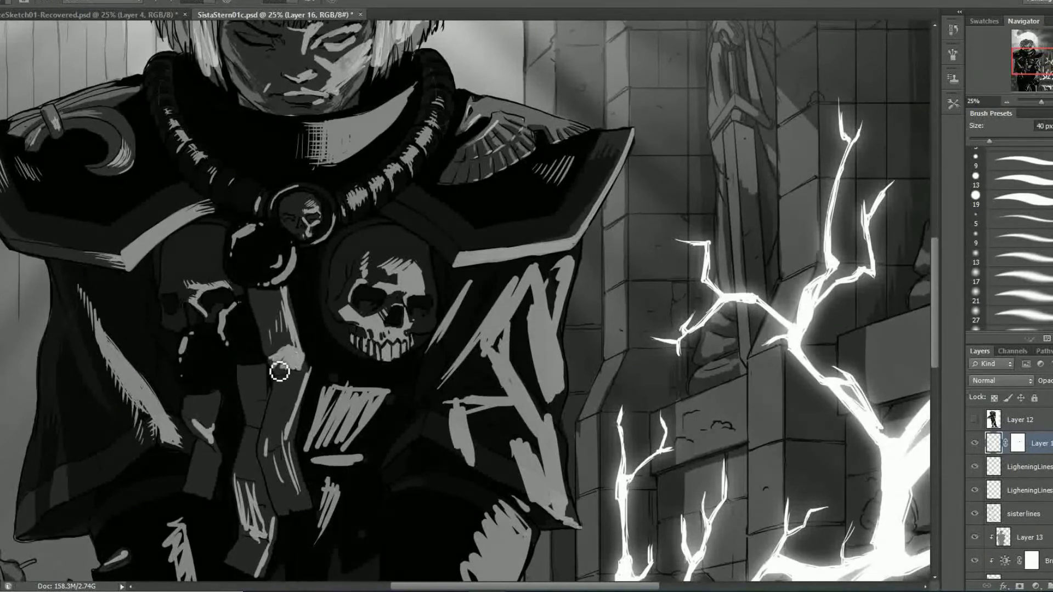
{"action": "left_click_drag", "start_coordinate": [276, 366], "coordinate": [310, 378]}
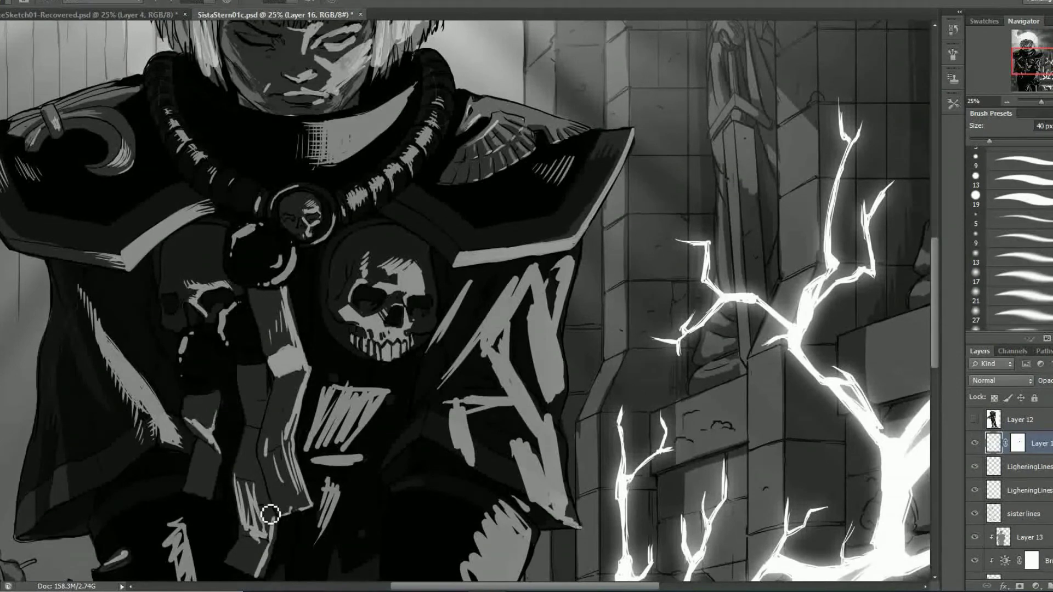
Hatch highlights on the chest plate and along the robe's right edge.
{"action": "scroll", "coordinate": [451, 267], "scroll_direction": "down", "scroll_amount": 3}
{"action": "mouse_move", "coordinate": [450, 267]}
{"action": "left_mouse_down"}
{"action": "mouse_move", "coordinate": [491, 230]}
{"action": "mouse_move", "coordinate": [520, 236]}
{"action": "mouse_move", "coordinate": [512, 193]}
{"action": "mouse_move", "coordinate": [585, 173]}
{"action": "left_mouse_up"}
{"action": "mouse_move", "coordinate": [568, 241]}
{"action": "left_mouse_down"}
{"action": "mouse_move", "coordinate": [570, 428]}
{"action": "mouse_move", "coordinate": [556, 452]}
{"action": "mouse_move", "coordinate": [424, 361]}
{"action": "mouse_move", "coordinate": [545, 383]}
{"action": "mouse_move", "coordinate": [509, 372]}
{"action": "mouse_move", "coordinate": [549, 432]}
{"action": "mouse_move", "coordinate": [491, 276]}
{"action": "mouse_move", "coordinate": [529, 315]}
{"action": "mouse_move", "coordinate": [512, 312]}
{"action": "mouse_move", "coordinate": [553, 313]}
{"action": "mouse_move", "coordinate": [518, 244]}
{"action": "mouse_move", "coordinate": [483, 277]}
{"action": "mouse_move", "coordinate": [512, 315]}
{"action": "mouse_move", "coordinate": [463, 332]}
{"action": "left_mouse_up"}
Paint black mask streaks over the grey robe panel and down its right edge.
{"action": "mouse_move", "coordinate": [508, 420]}
{"action": "left_mouse_down"}
{"action": "mouse_move", "coordinate": [505, 336]}
{"action": "mouse_move", "coordinate": [538, 352]}
{"action": "mouse_move", "coordinate": [505, 378]}
{"action": "left_mouse_up"}
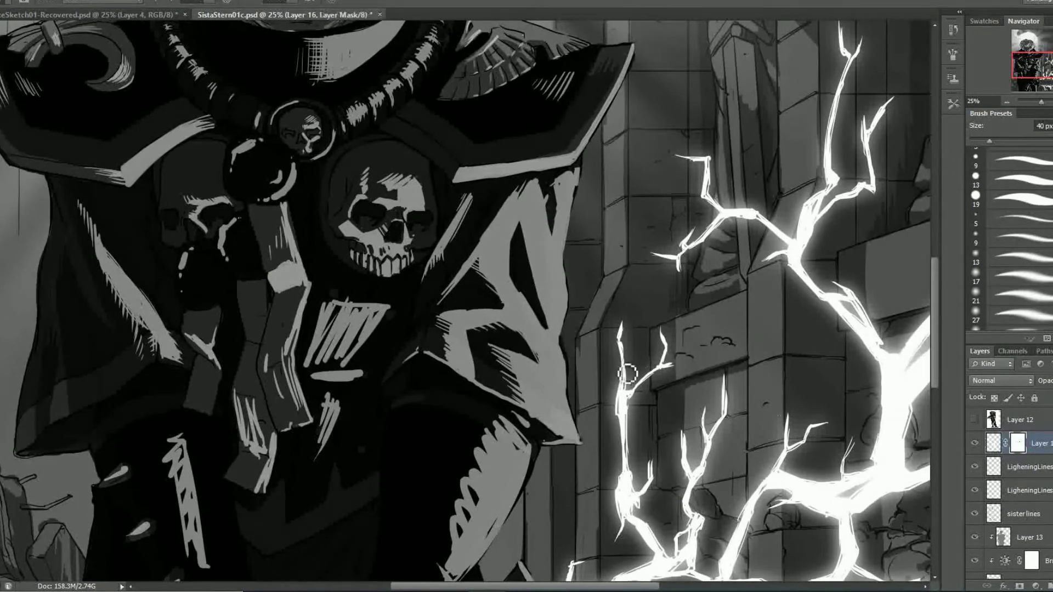
{"action": "key", "text": "ctrl+backslash"}
{"action": "mouse_move", "coordinate": [534, 194]}
{"action": "left_mouse_down"}
{"action": "mouse_move", "coordinate": [512, 207]}
{"action": "mouse_move", "coordinate": [513, 235]}
{"action": "mouse_move", "coordinate": [529, 282]}
{"action": "mouse_move", "coordinate": [530, 354]}
{"action": "mouse_move", "coordinate": [566, 400]}
{"action": "mouse_move", "coordinate": [545, 431]}
{"action": "left_mouse_up"}
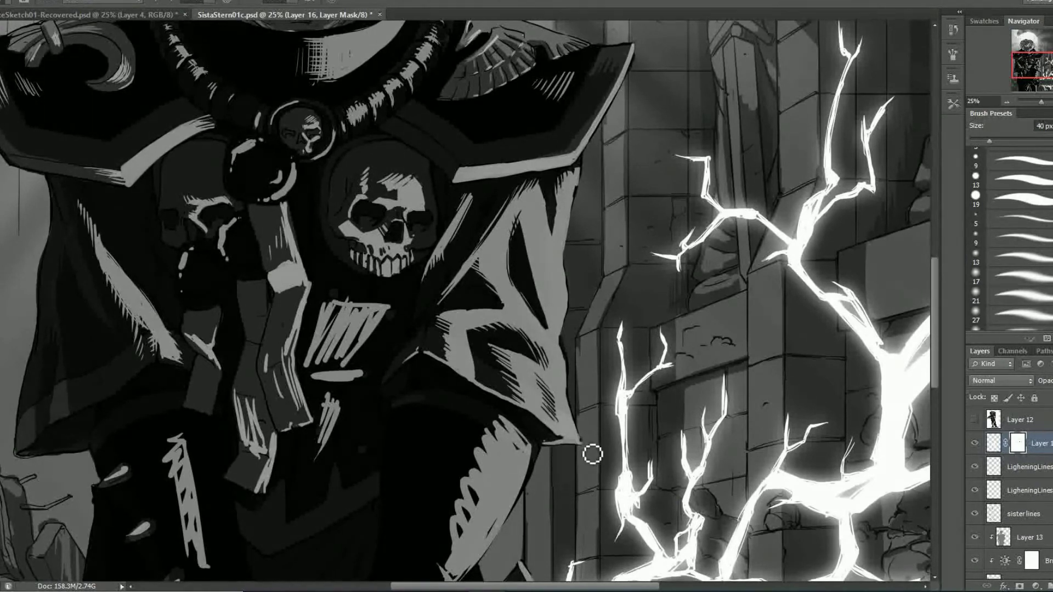
{"action": "left_click_drag", "start_coordinate": [557, 263], "coordinate": [567, 181]}
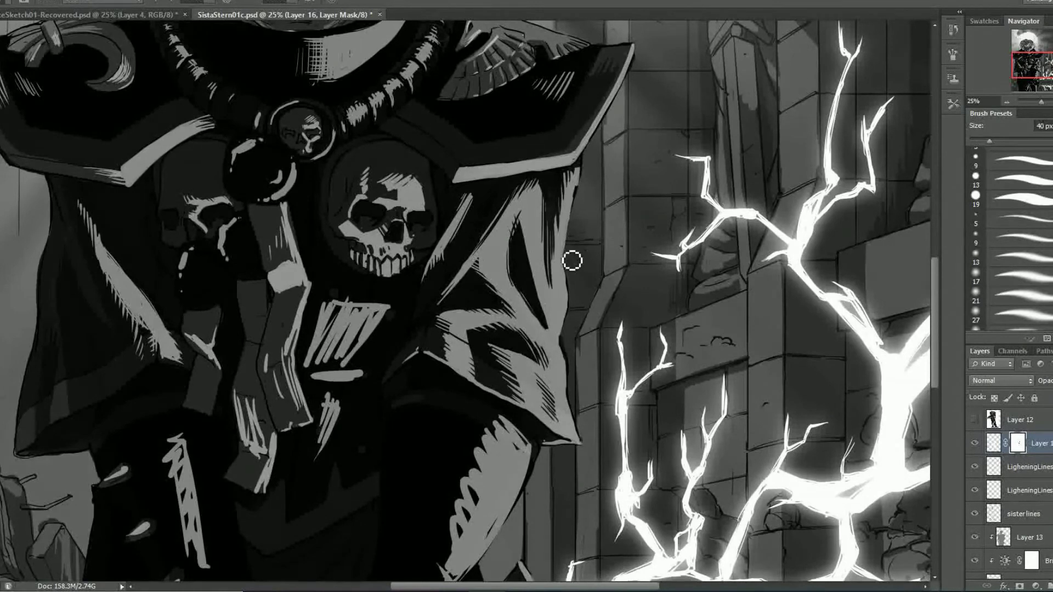
{"action": "scroll", "coordinate": [935, 310], "scroll_direction": "down", "scroll_amount": 5}
{"action": "key", "text": "ctrl+2"}
Paint light grey along both edges of the arm on Layer 16 and its mask.
{"action": "key", "text": "bracketright"}
{"action": "key", "text": "bracketright"}
{"action": "key", "text": "bracketright"}
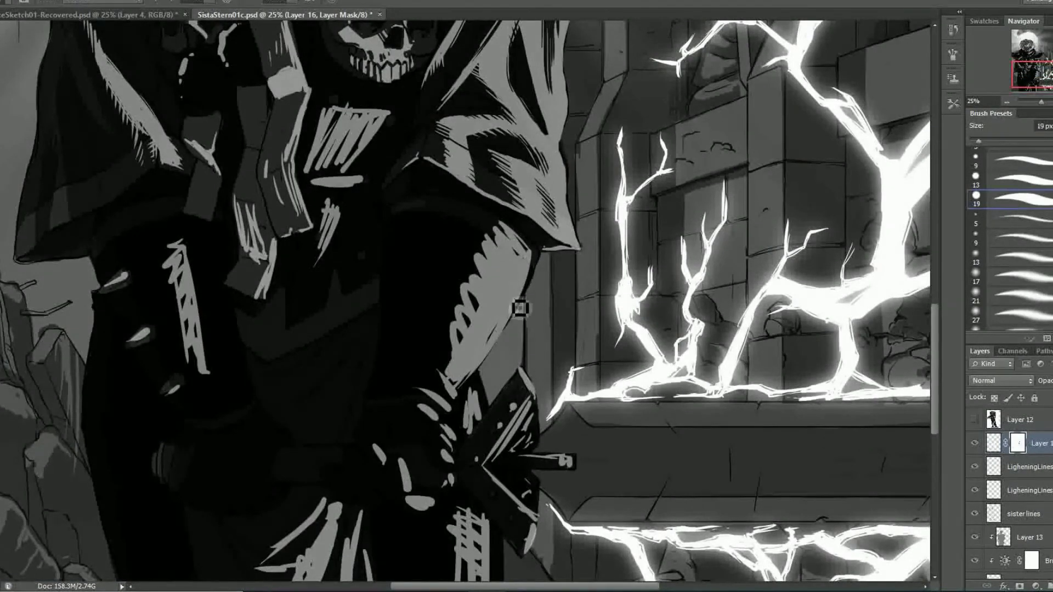
{"action": "mouse_move", "coordinate": [492, 339]}
{"action": "left_mouse_down"}
{"action": "mouse_move", "coordinate": [444, 384]}
{"action": "mouse_move", "coordinate": [470, 434]}
{"action": "left_mouse_up"}
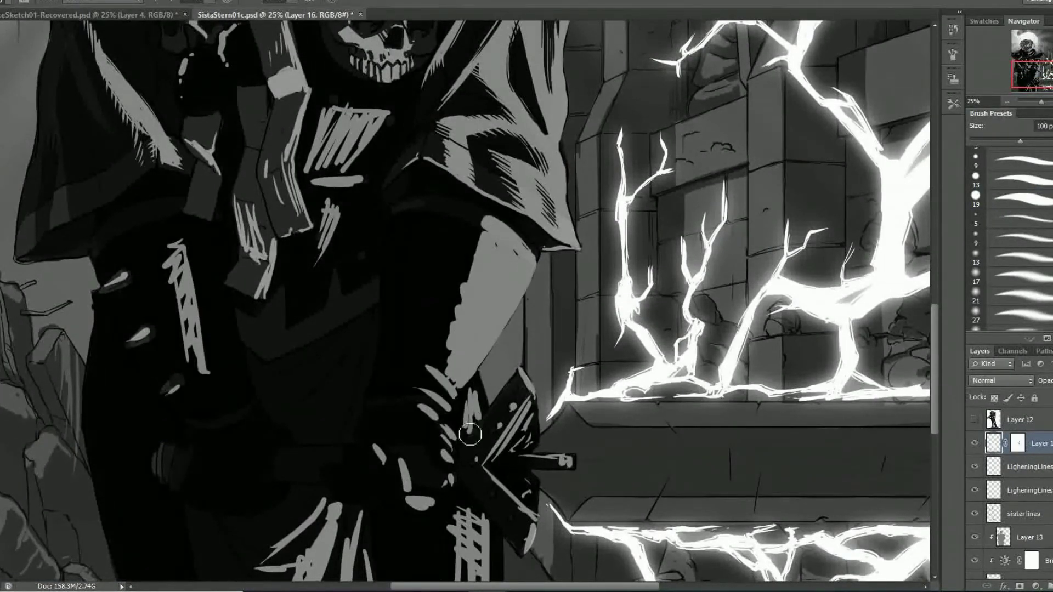
{"action": "left_click", "coordinate": [1016, 443]}
{"action": "mouse_move", "coordinate": [493, 244]}
{"action": "left_mouse_down"}
{"action": "mouse_move", "coordinate": [498, 310]}
{"action": "mouse_move", "coordinate": [437, 381]}
{"action": "mouse_move", "coordinate": [479, 244]}
{"action": "mouse_move", "coordinate": [463, 315]}
{"action": "mouse_move", "coordinate": [482, 246]}
{"action": "mouse_move", "coordinate": [467, 421]}
{"action": "left_mouse_up"}
{"action": "left_click", "coordinate": [993, 443]}
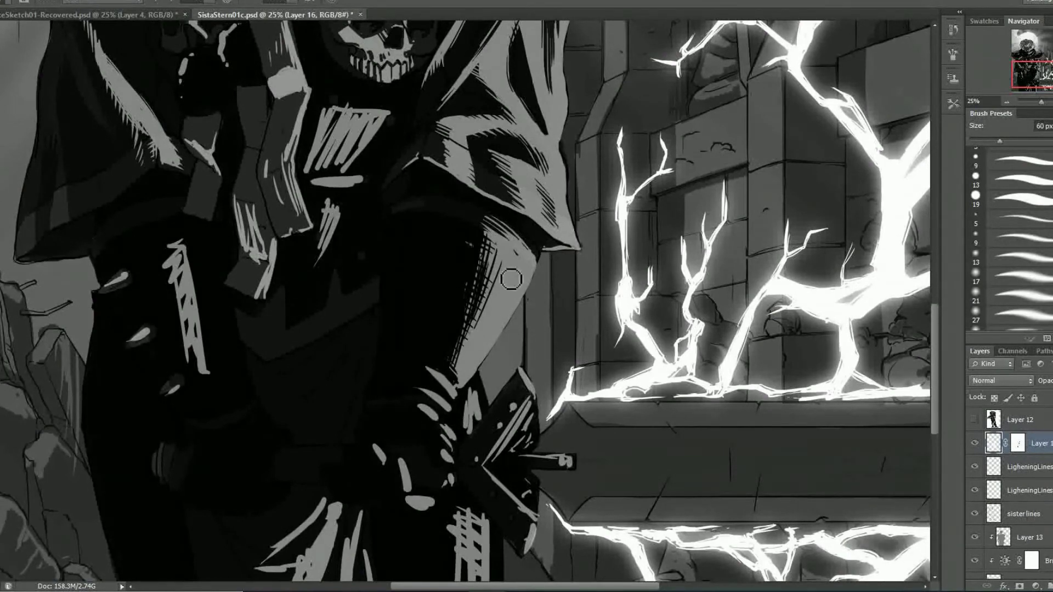
{"action": "left_click", "coordinate": [1017, 443]}
{"action": "left_click_drag", "start_coordinate": [482, 236], "coordinate": [452, 362]}
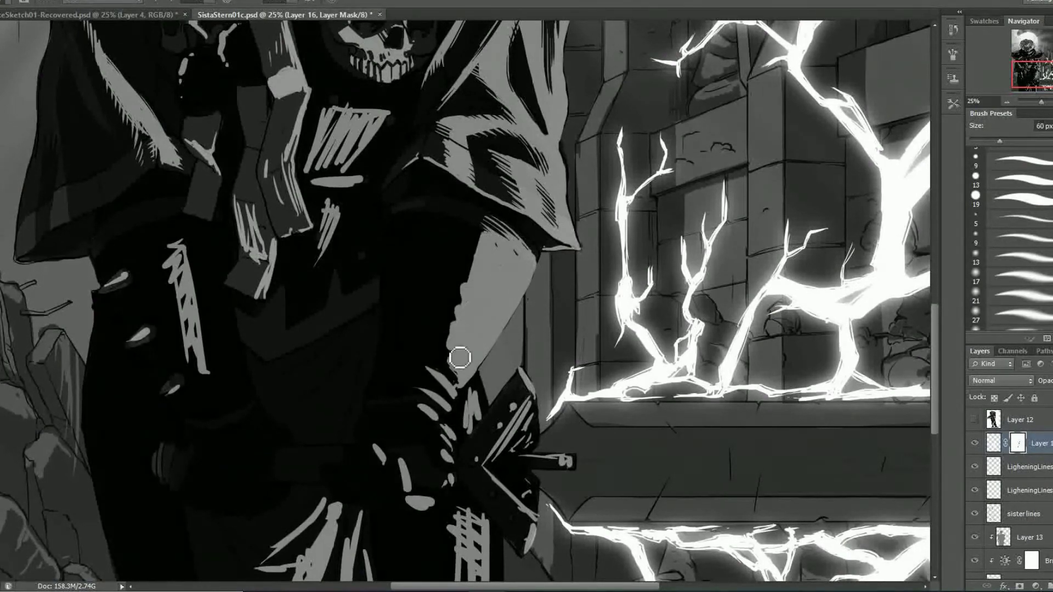
{"action": "left_click", "coordinate": [994, 448]}
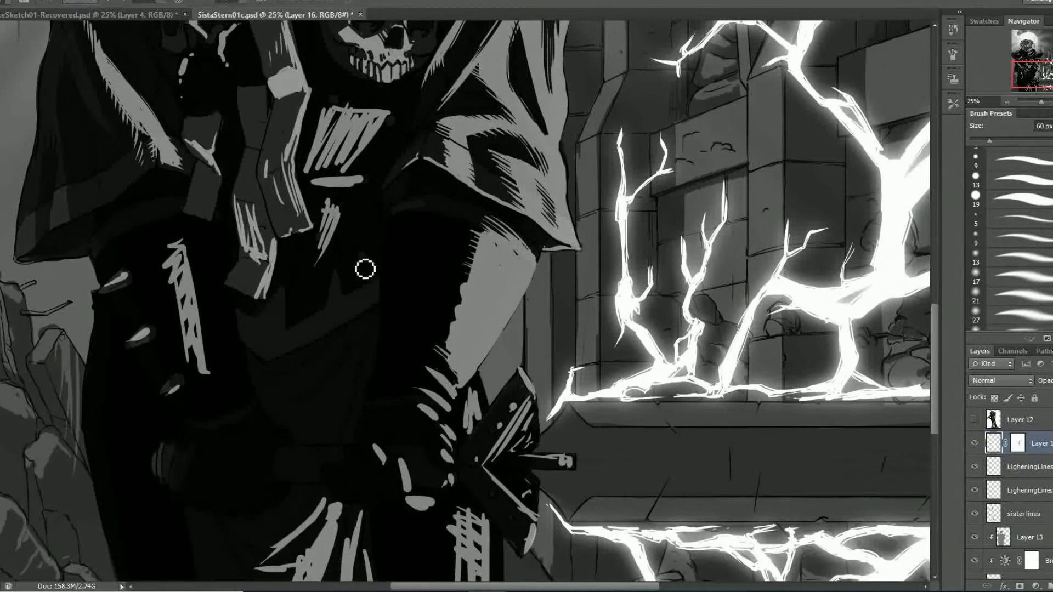
Hatch dark strokes up the arm's left edge, then light hatching back into it.
{"action": "key", "text": "bracketleft"}
{"action": "key", "text": "bracketleft"}
{"action": "left_click_drag", "start_coordinate": [475, 307], "coordinate": [452, 362]}
{"action": "left_click_drag", "start_coordinate": [486, 244], "coordinate": [444, 384]}
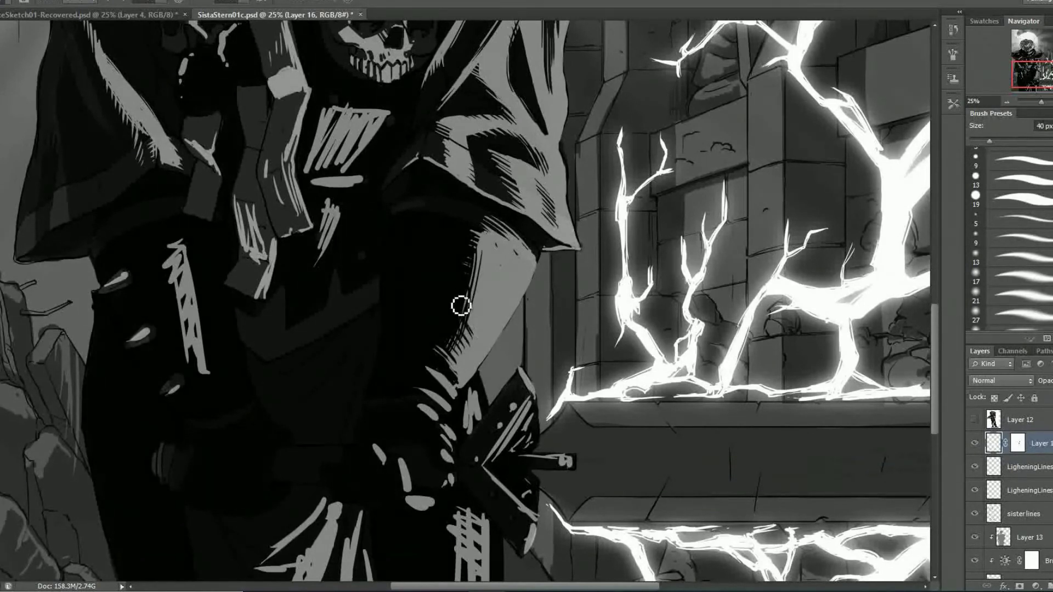
{"action": "left_click_drag", "start_coordinate": [491, 274], "coordinate": [461, 323]}
{"action": "mouse_move", "coordinate": [493, 238]}
{"action": "left_mouse_down"}
{"action": "mouse_move", "coordinate": [463, 301]}
{"action": "mouse_move", "coordinate": [467, 272]}
{"action": "left_mouse_up"}
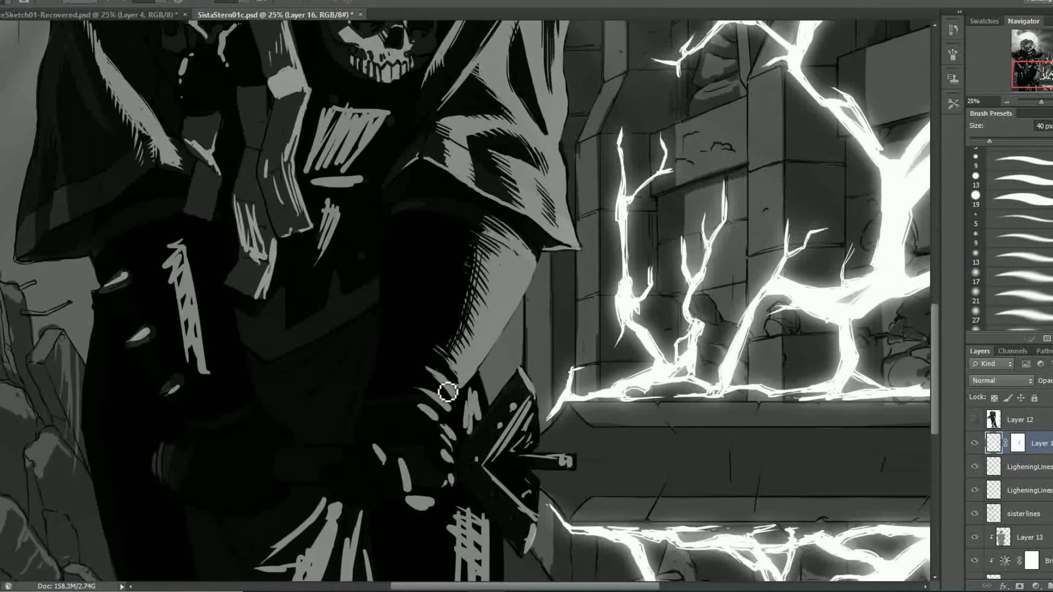
{"action": "key", "text": "bracketright"}
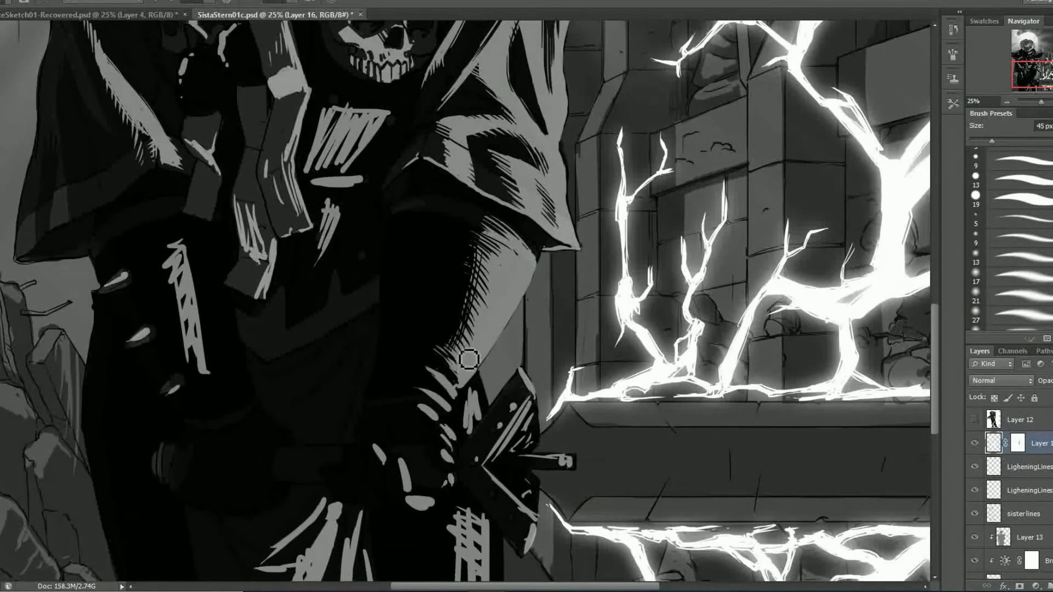
{"action": "left_click_drag", "start_coordinate": [461, 296], "coordinate": [493, 265]}
{"action": "mouse_move", "coordinate": [477, 373]}
{"action": "left_mouse_down"}
{"action": "mouse_move", "coordinate": [436, 404]}
{"action": "mouse_move", "coordinate": [419, 436]}
{"action": "left_mouse_up"}
Highlight the belt strap and sword end, then add a new empty layer.
{"action": "mouse_move", "coordinate": [518, 422]}
{"action": "left_mouse_down"}
{"action": "mouse_move", "coordinate": [482, 465]}
{"action": "mouse_move", "coordinate": [534, 516]}
{"action": "left_mouse_up"}
{"action": "mouse_move", "coordinate": [520, 456]}
{"action": "left_mouse_down"}
{"action": "mouse_move", "coordinate": [570, 455]}
{"action": "mouse_move", "coordinate": [505, 461]}
{"action": "mouse_move", "coordinate": [538, 404]}
{"action": "mouse_move", "coordinate": [522, 458]}
{"action": "mouse_move", "coordinate": [548, 456]}
{"action": "left_mouse_up"}
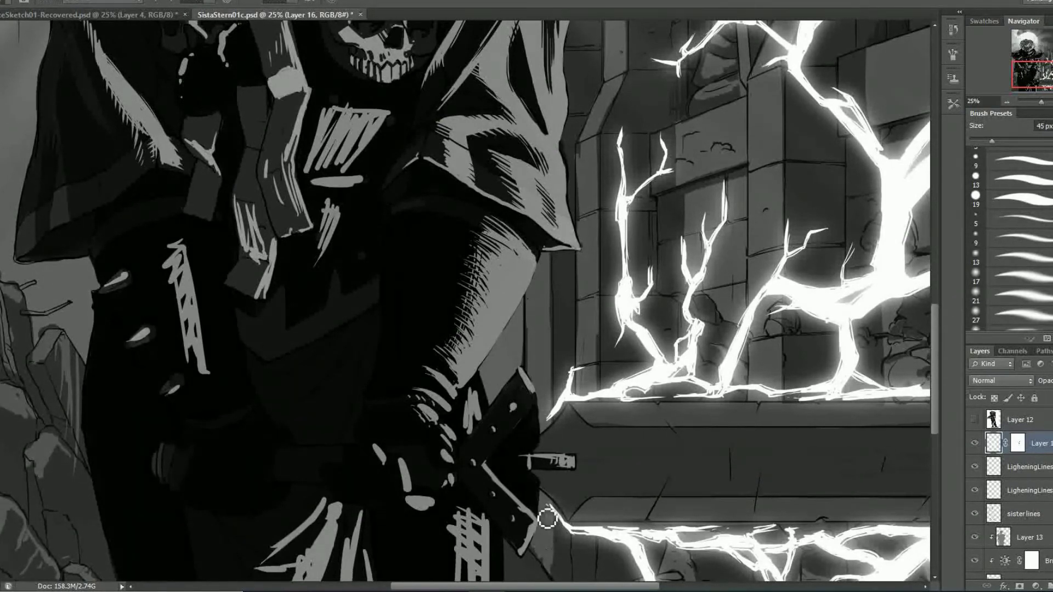
{"action": "left_click_drag", "start_coordinate": [535, 397], "coordinate": [483, 461]}
{"action": "mouse_move", "coordinate": [529, 429]}
{"action": "left_mouse_down"}
{"action": "mouse_move", "coordinate": [538, 452]}
{"action": "mouse_move", "coordinate": [505, 459]}
{"action": "left_mouse_up"}
{"action": "mouse_move", "coordinate": [546, 492]}
{"action": "left_mouse_down"}
{"action": "mouse_move", "coordinate": [544, 512]}
{"action": "mouse_move", "coordinate": [522, 498]}
{"action": "mouse_move", "coordinate": [536, 475]}
{"action": "mouse_move", "coordinate": [579, 465]}
{"action": "left_mouse_up"}
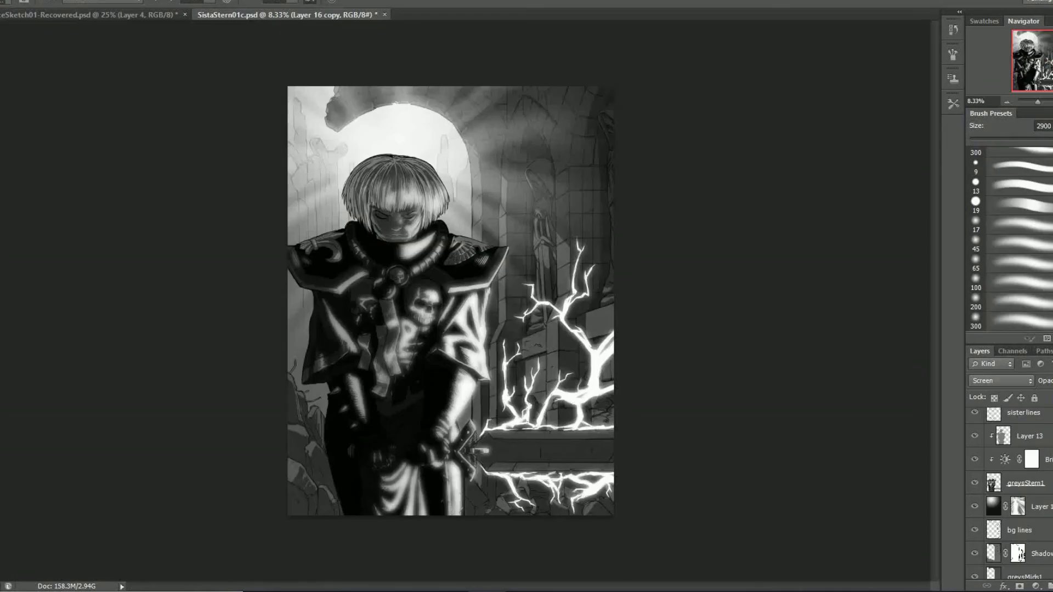
{"action": "key", "text": "ctrl+shift+alt+n"}
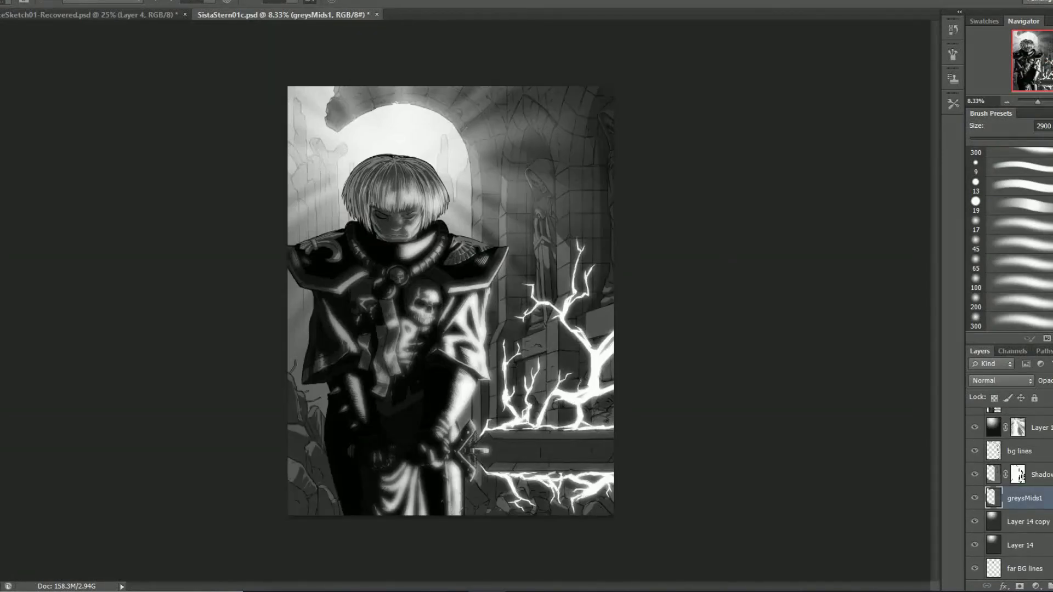
Fill Layer 17 with a dark-to-light gradient and set it to Multiply.
{"action": "key", "text": "g"}
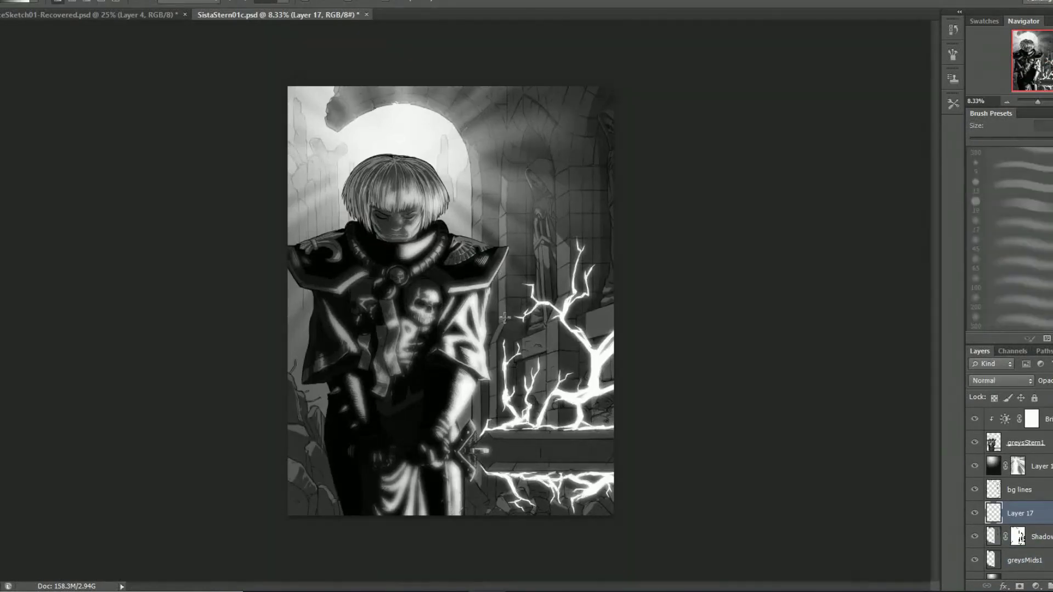
{"action": "mouse_move", "coordinate": [450, 148]}
{"action": "left_mouse_down"}
{"action": "mouse_move", "coordinate": [495, 545]}
{"action": "mouse_move", "coordinate": [441, 227]}
{"action": "left_mouse_up"}
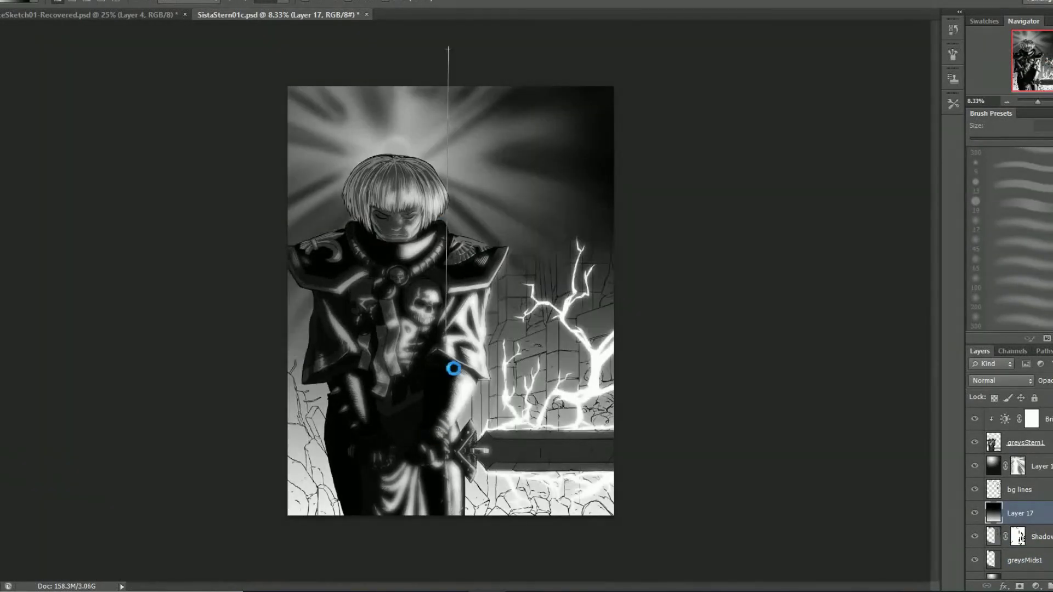
{"action": "left_click_drag", "start_coordinate": [453, 369], "coordinate": [447, 48]}
{"action": "mouse_move", "coordinate": [453, 548]}
{"action": "left_mouse_down"}
{"action": "mouse_move", "coordinate": [458, 554]}
{"action": "mouse_move", "coordinate": [423, 554]}
{"action": "left_mouse_up"}
{"action": "left_click", "coordinate": [1001, 380]}
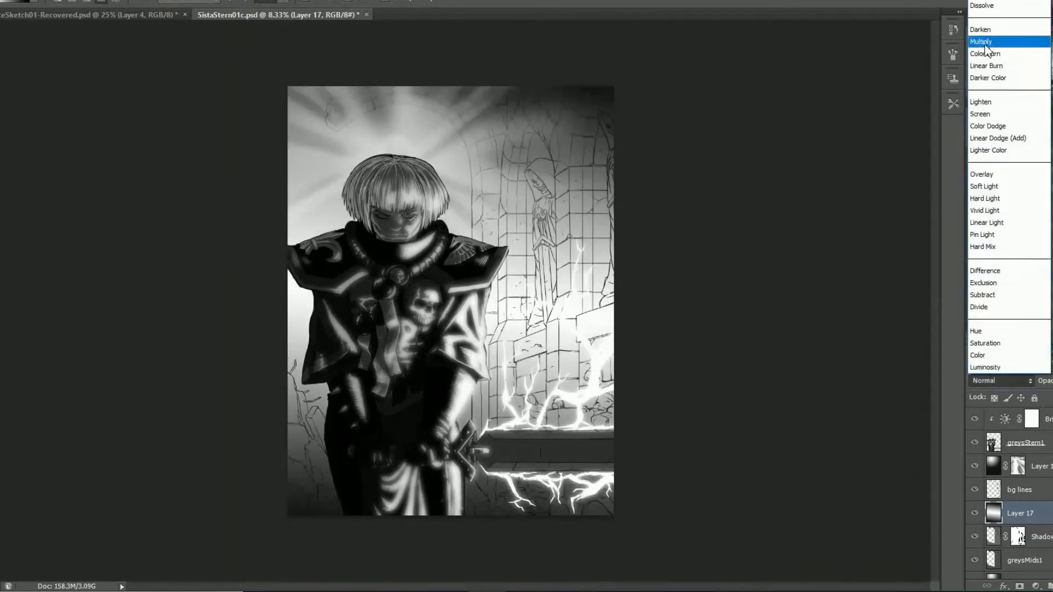
{"action": "left_click", "coordinate": [987, 39]}
Mask Layer 17 to keep the glow beside the head bright, then save.
{"action": "left_click", "coordinate": [1019, 586]}
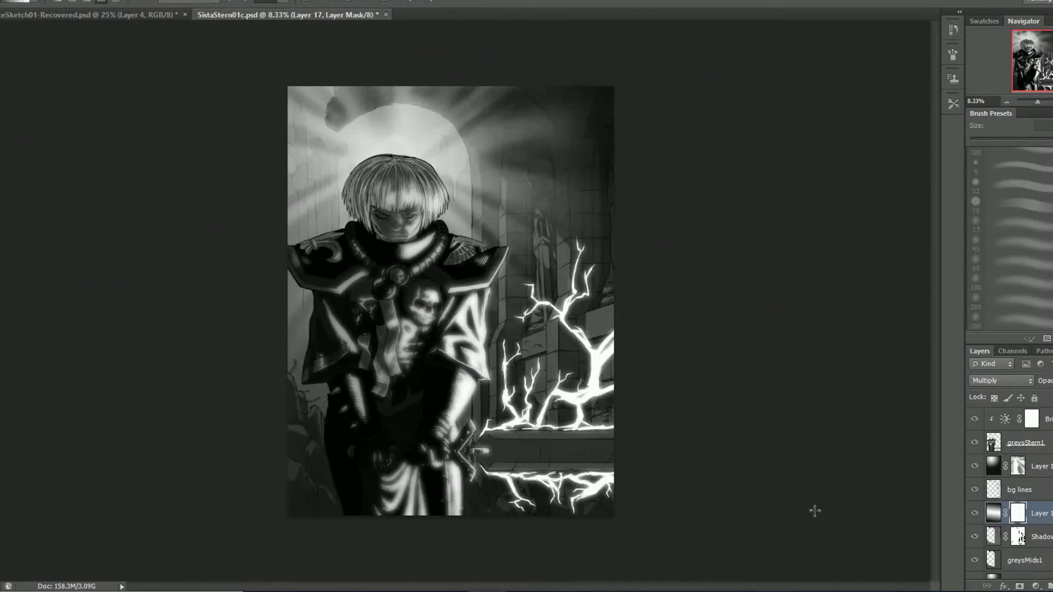
{"action": "key", "text": "b"}
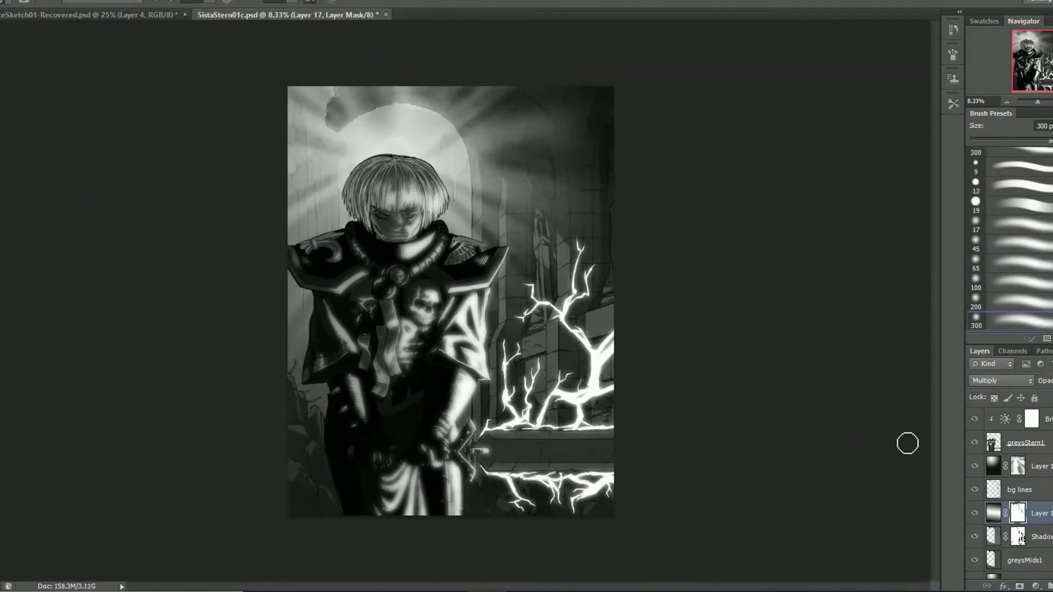
{"action": "mouse_move", "coordinate": [299, 96]}
{"action": "left_mouse_down"}
{"action": "mouse_move", "coordinate": [340, 200]}
{"action": "mouse_move", "coordinate": [376, 137]}
{"action": "mouse_move", "coordinate": [433, 146]}
{"action": "mouse_move", "coordinate": [470, 179]}
{"action": "mouse_move", "coordinate": [458, 226]}
{"action": "left_mouse_up"}
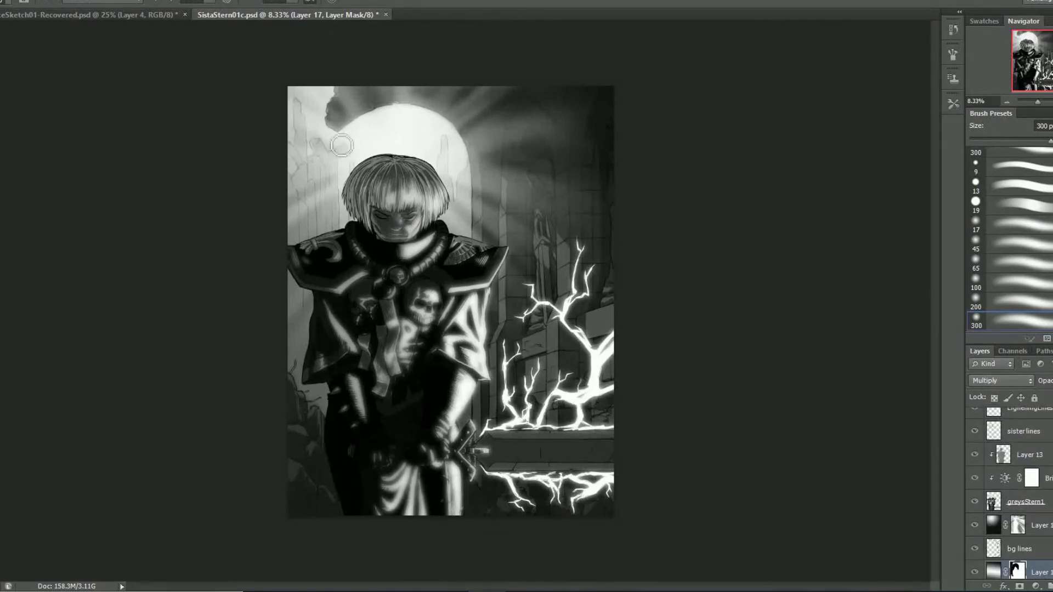
{"action": "key", "text": "ctrl+s"}
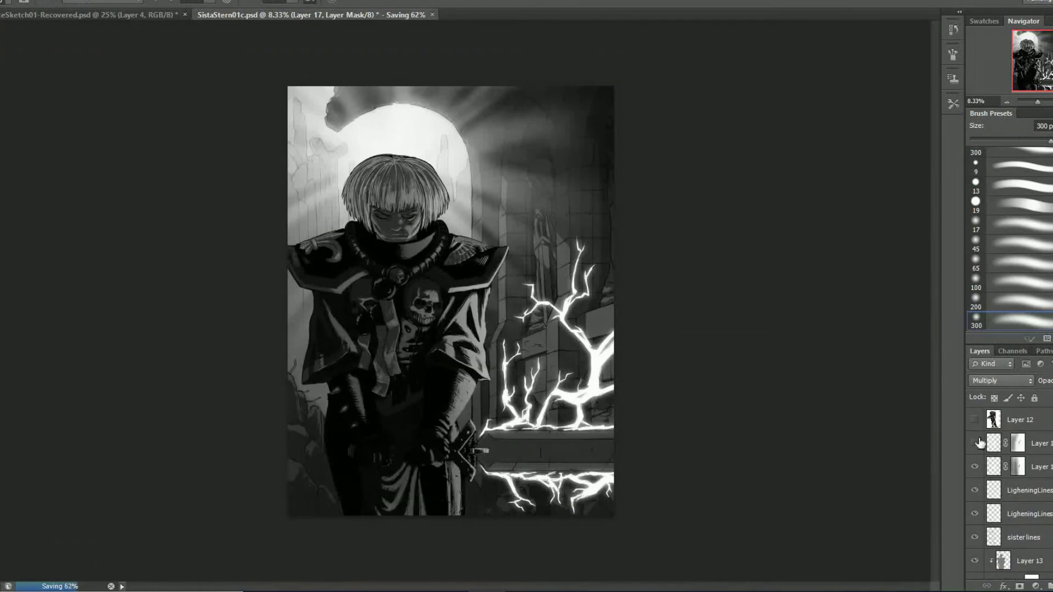
Duplicate Layer 16 and apply a Gaussian Blur of radius 10 to the copy.
{"action": "right_click", "coordinate": [1026, 466]}
{"action": "left_click", "coordinate": [973, 515]}
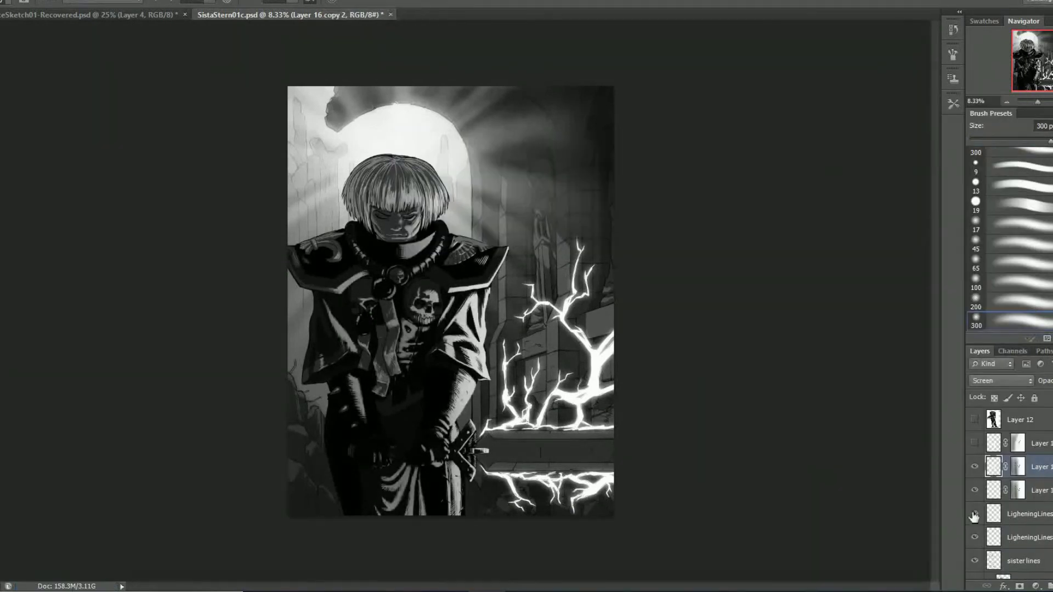
{"action": "left_click", "coordinate": [351, 230]}
{"action": "type", "text": "10"}
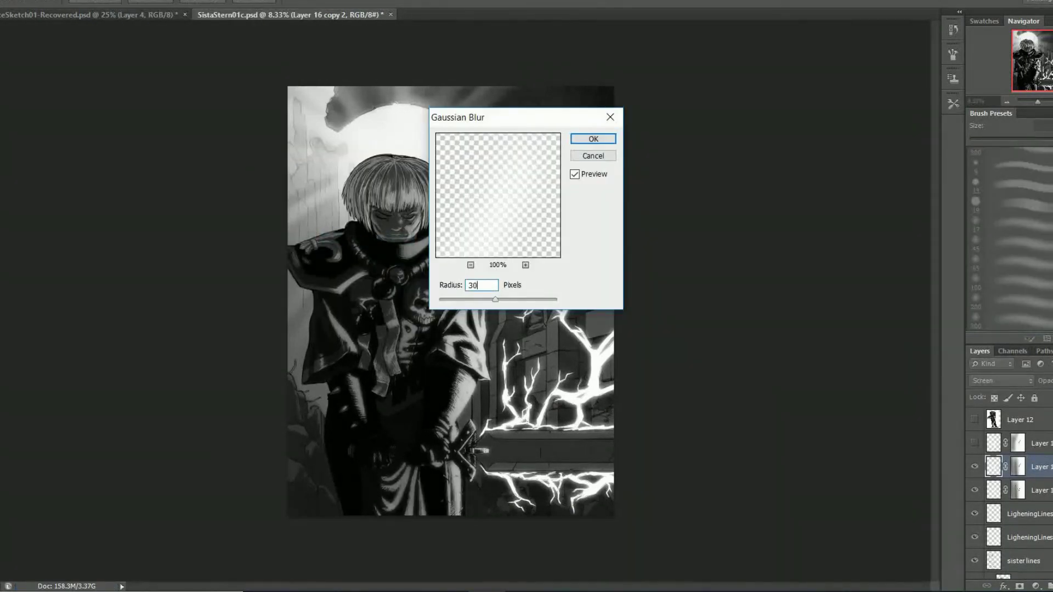
{"action": "key", "text": "Return"}
Toggle the blurred copy's visibility on and off to compare the glow.
{"action": "double_click", "coordinate": [974, 466]}
{"action": "left_click", "coordinate": [975, 467]}
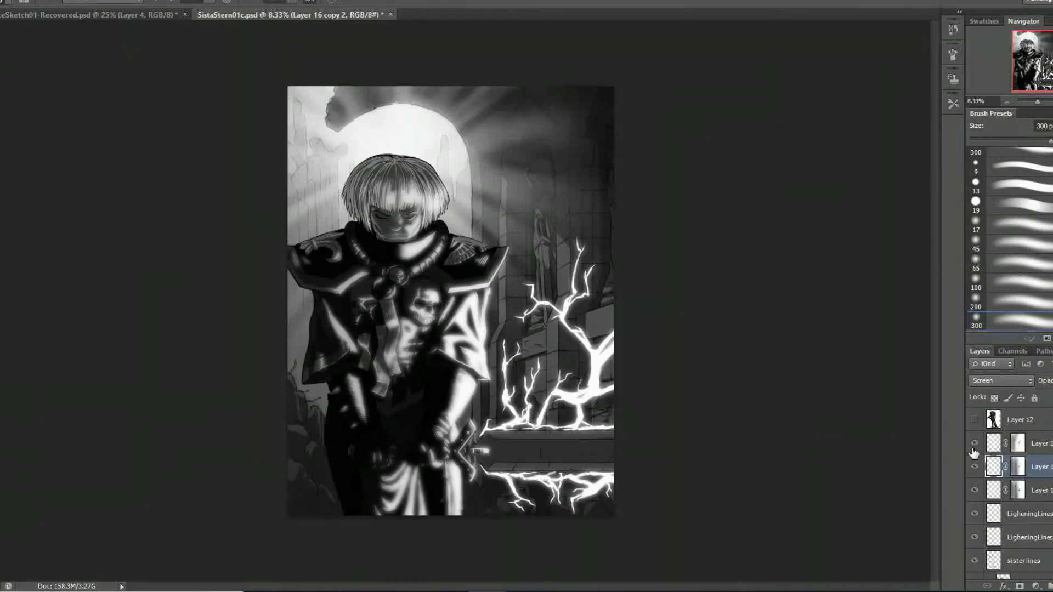
{"action": "left_click", "coordinate": [975, 466]}
{"action": "left_click", "coordinate": [1044, 490]}
{"action": "left_click", "coordinate": [974, 443]}
{"action": "left_click", "coordinate": [974, 466]}
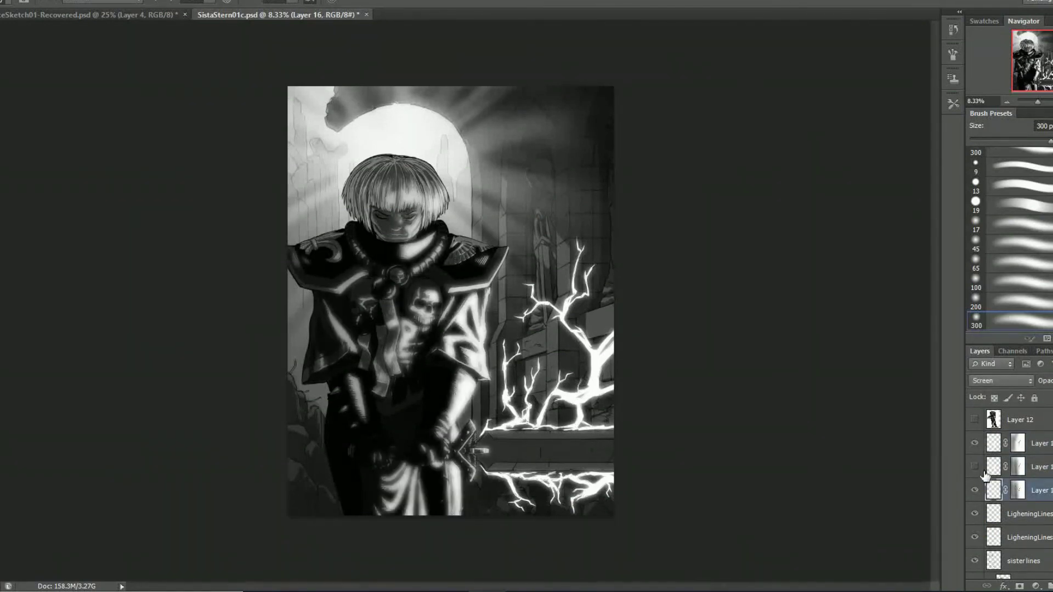
{"action": "left_click", "coordinate": [974, 467]}
Select the blurred and top copies in turn, hiding and reshowing each to compare the figure.
{"action": "left_click", "coordinate": [1038, 467]}
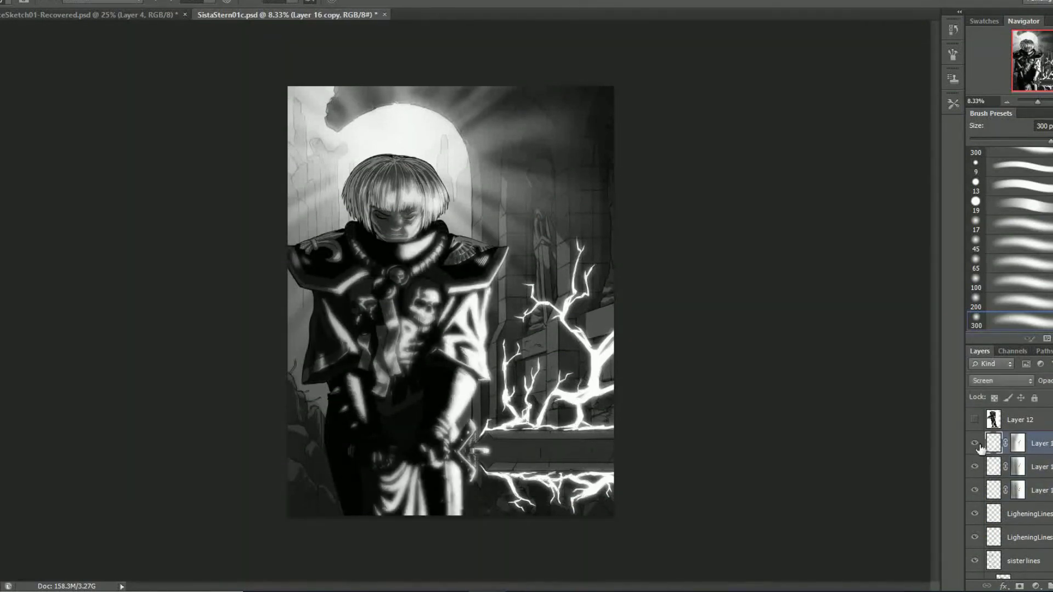
{"action": "left_click", "coordinate": [974, 467]}
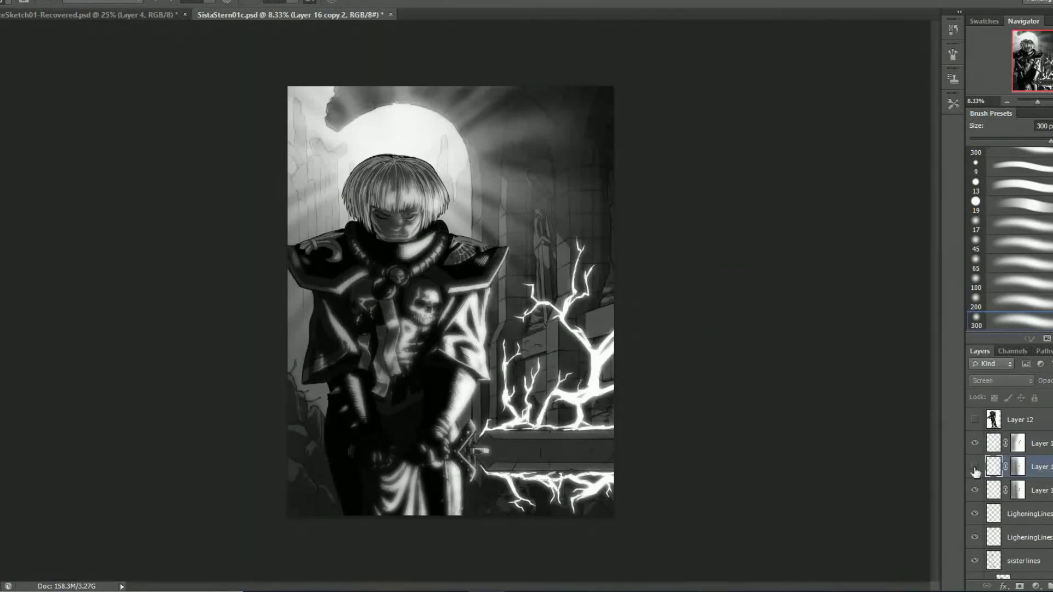
{"action": "left_click", "coordinate": [974, 466]}
{"action": "left_click", "coordinate": [974, 442]}
{"action": "left_click", "coordinate": [1038, 443]}
{"action": "left_click", "coordinate": [974, 467]}
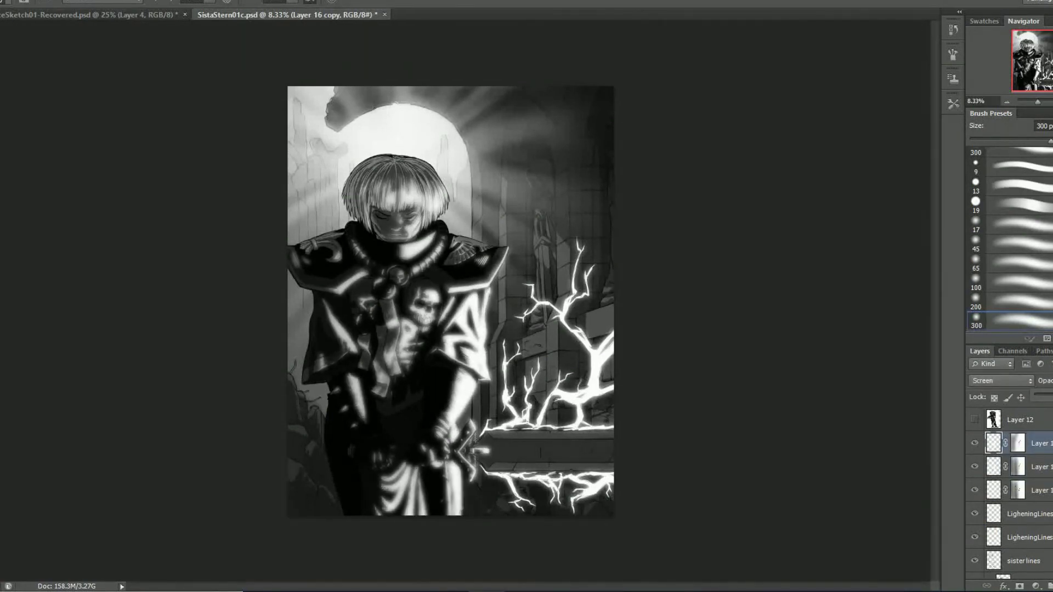